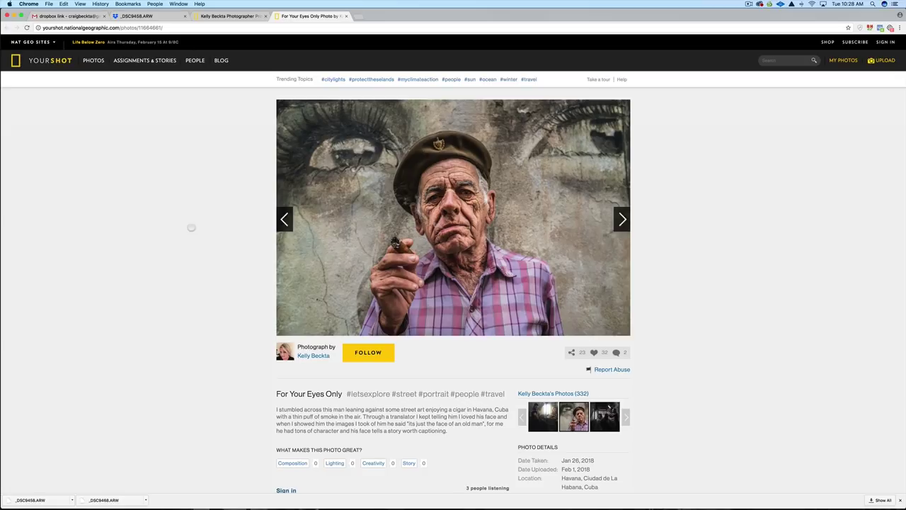
Step: View the photographer's profile page in the browser and switch to Capture One 11
click(211, 15)
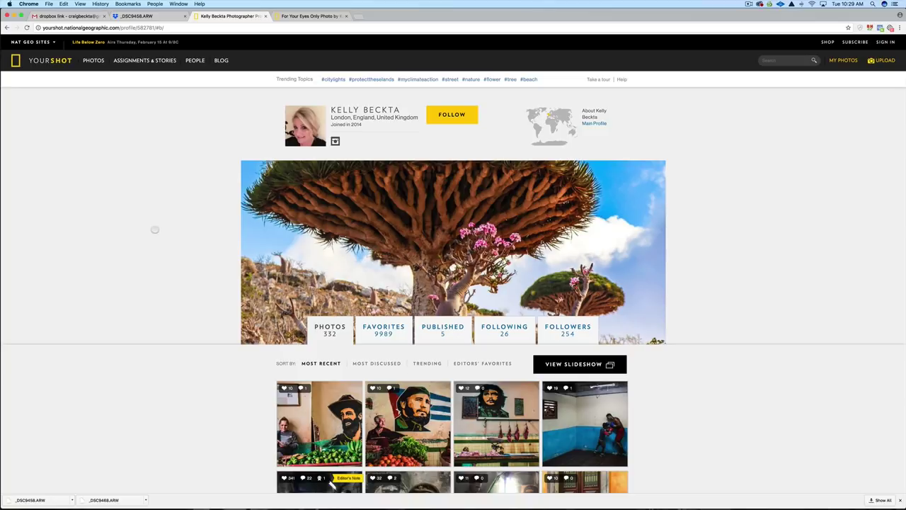
mouse_move(303, 507)
click(506, 494)
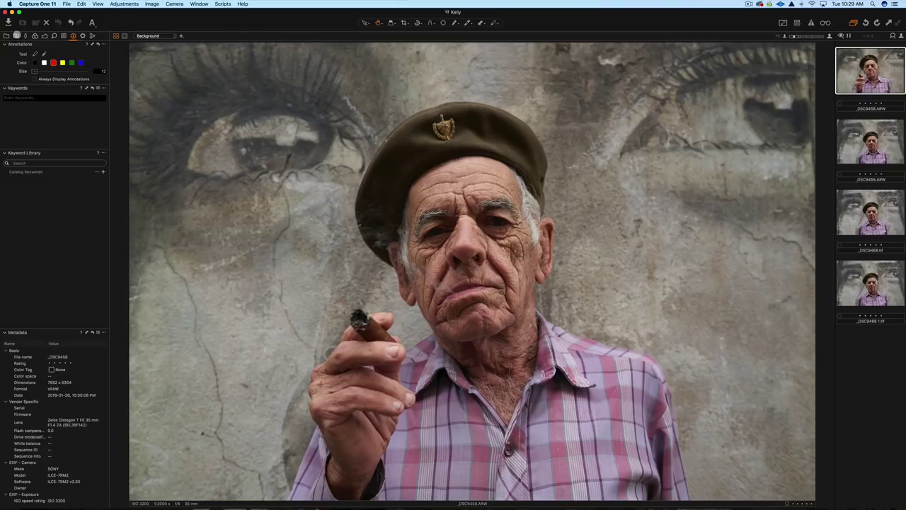
Step: Set the raw portrait's white balance to 5200 Kelvin with a Tint of 1
click(16, 36)
click(24, 35)
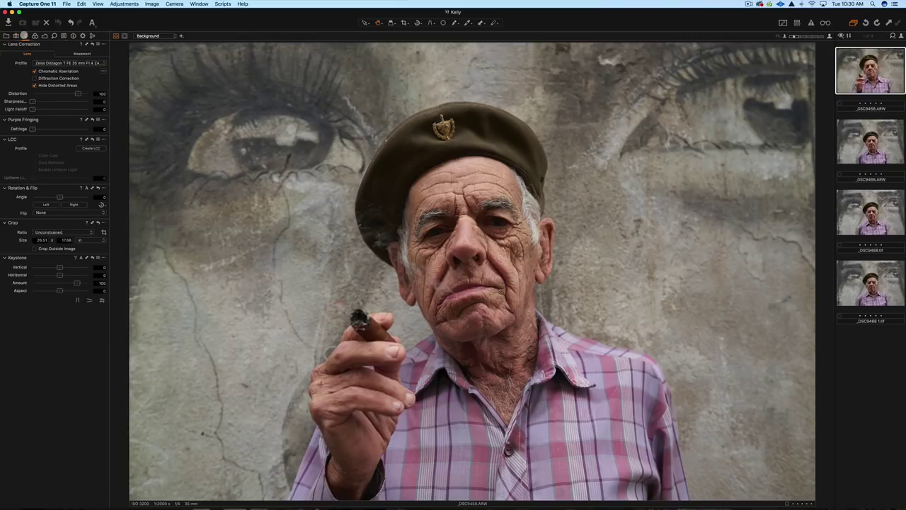
click(33, 35)
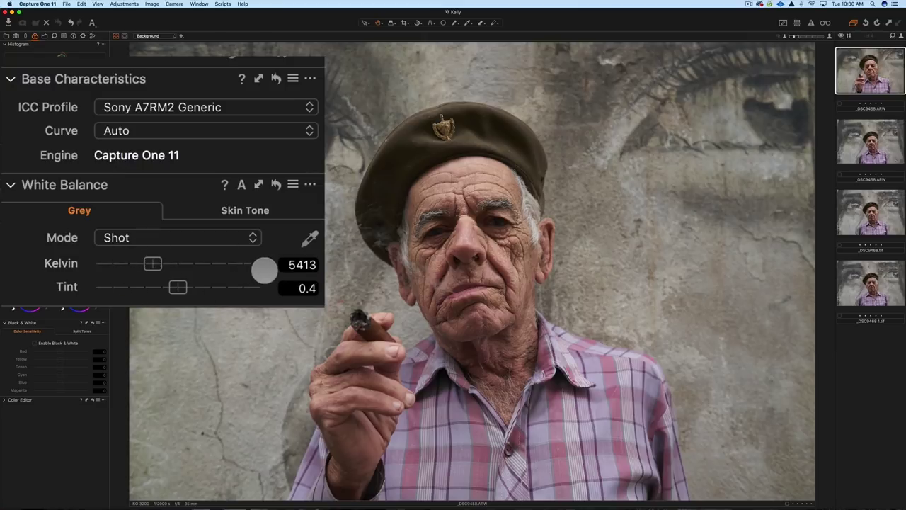
click(282, 264)
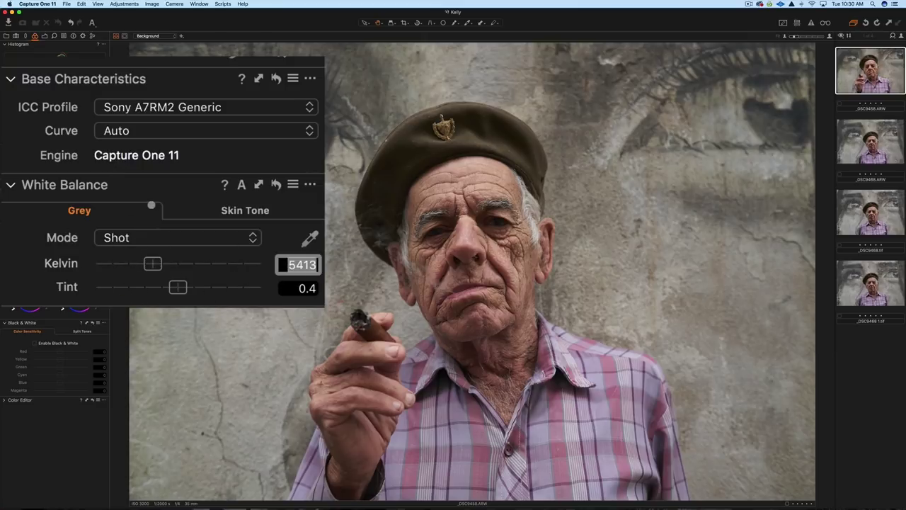
key(BackSpace)
text(5200)
key(Return)
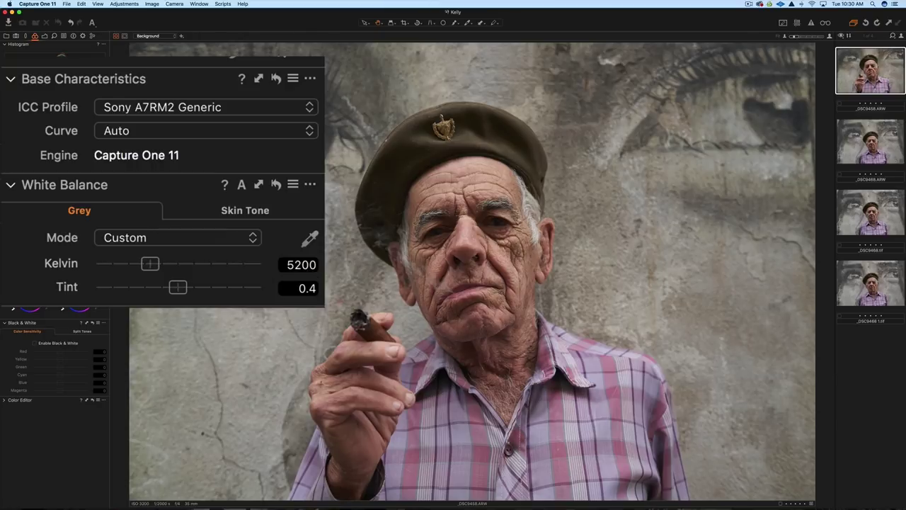
click(280, 288)
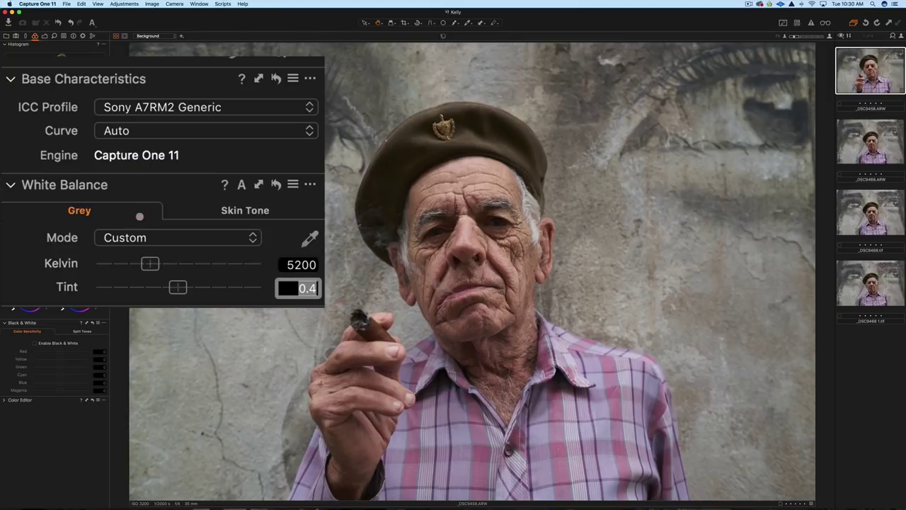
text(1)
key(Return)
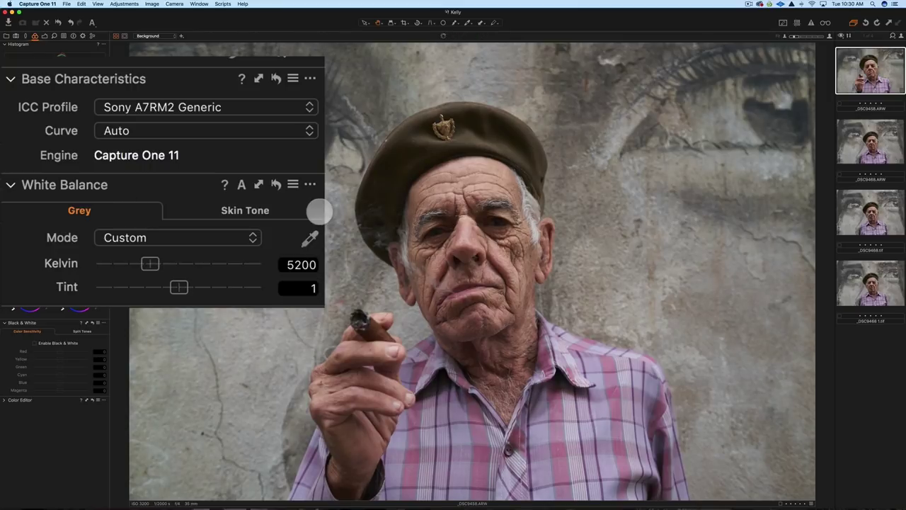
Step: Compare the portrait with and without the white balance adjustment, leaving the adjustment applied
click(275, 184)
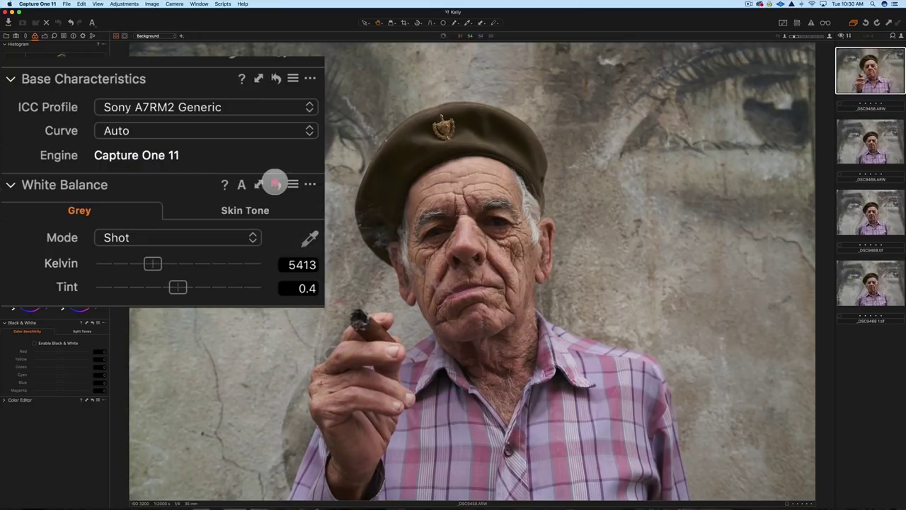
click(276, 184)
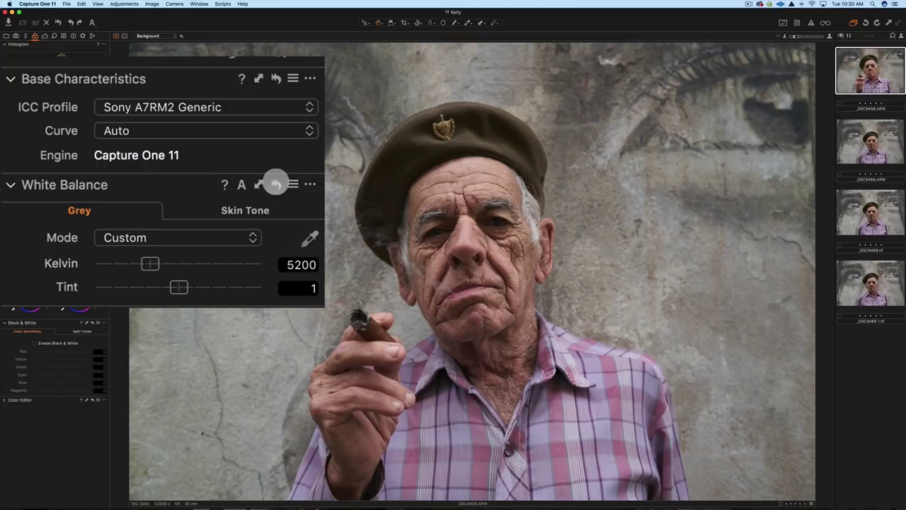
click(276, 184)
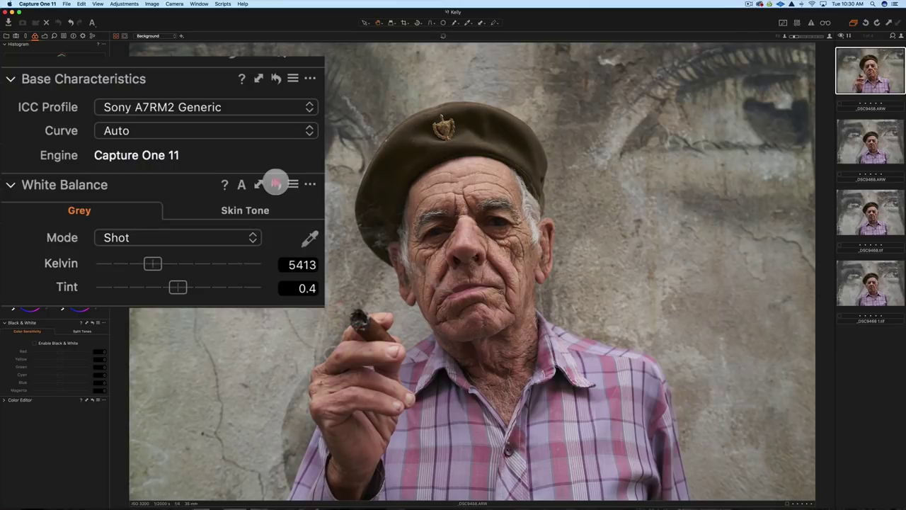
click(275, 184)
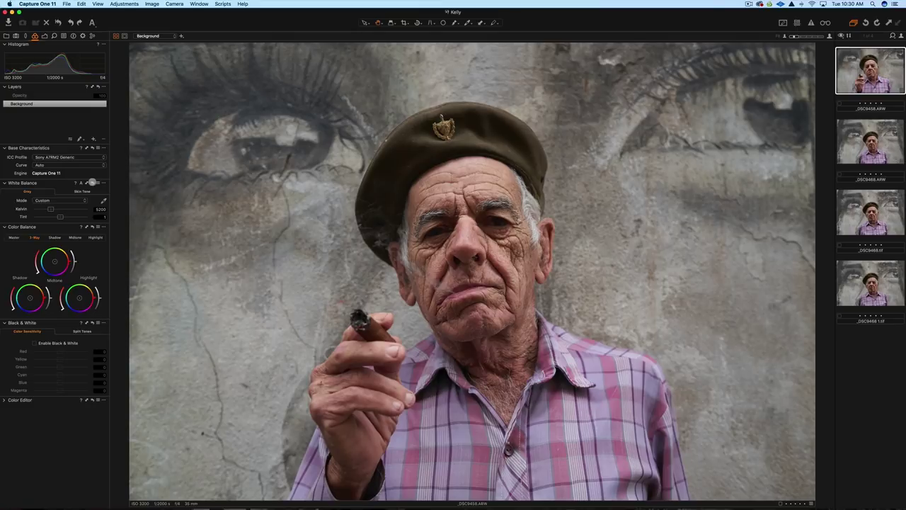
Step: Lower the portrait's Exposure to -0.05
click(44, 36)
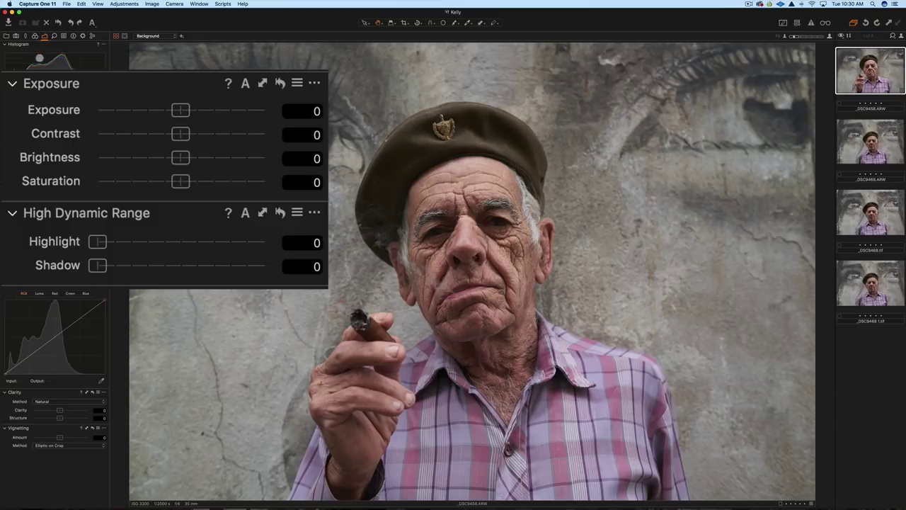
click(177, 110)
drag(178, 108, 175, 109)
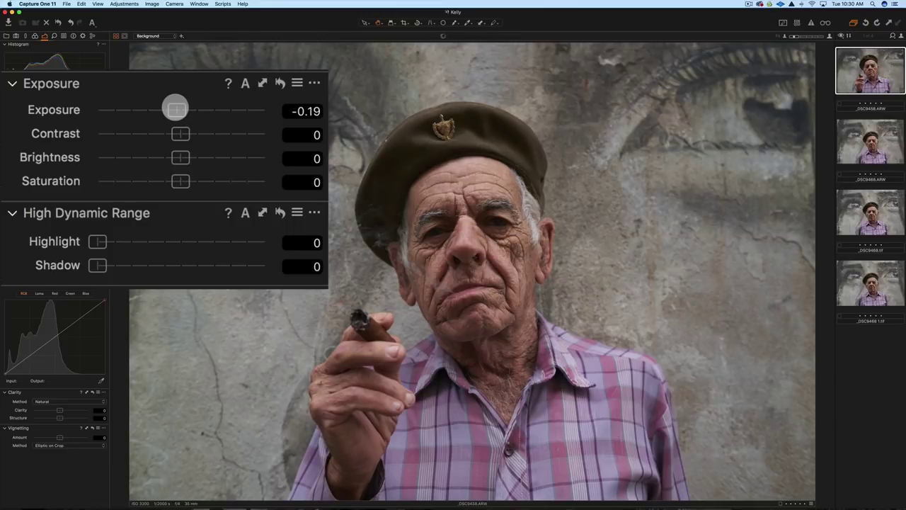
mouse_move(176, 110)
mouse_down()
mouse_move(186, 108)
mouse_move(178, 108)
mouse_up()
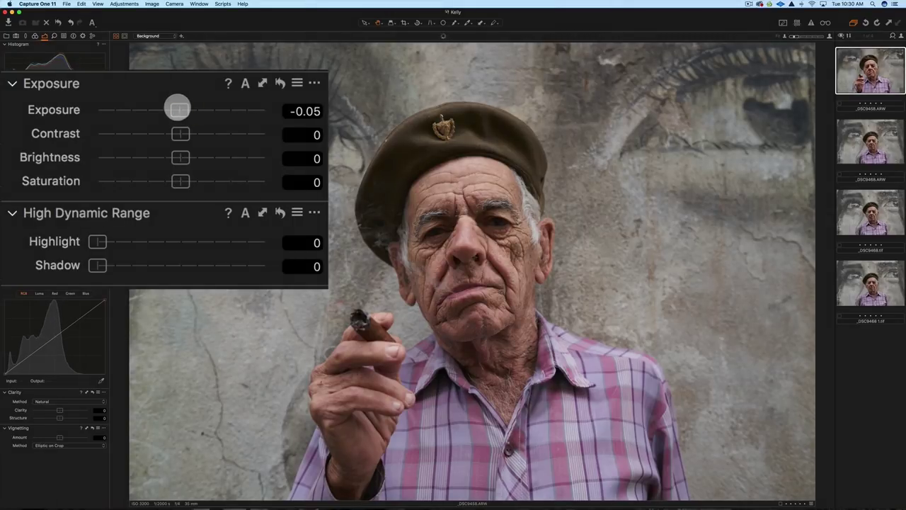
Step: Set High Dynamic Range to Highlight 18 and Shadow 5, and raise Clarity to 6 using the Natural method
drag(97, 241, 104, 265)
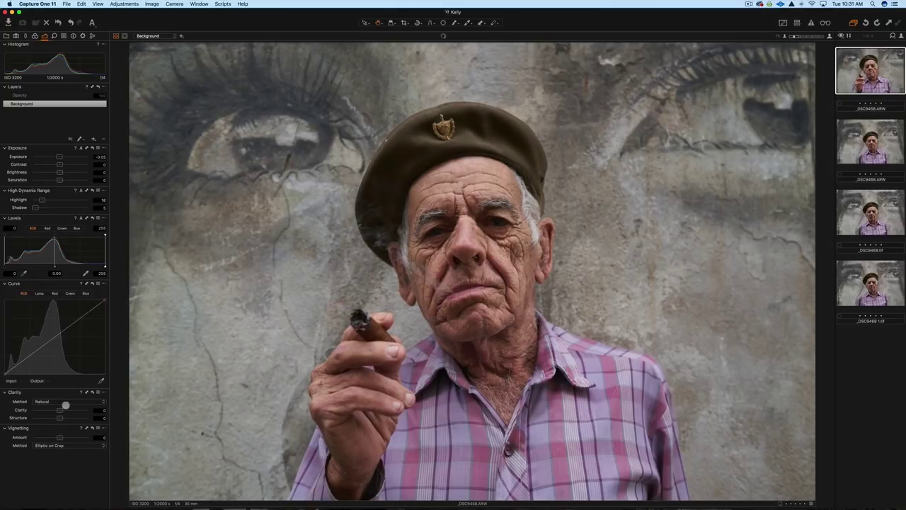
drag(173, 422, 178, 420)
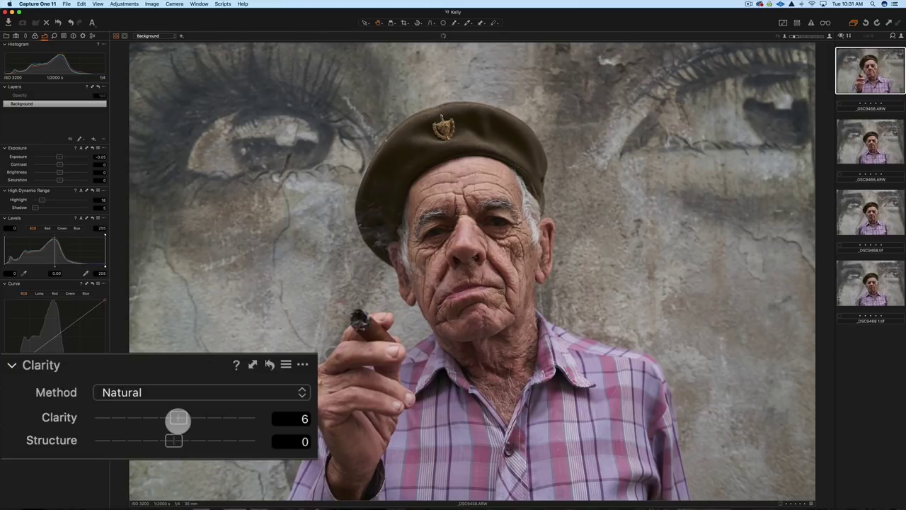
Step: Send the variant to Adobe Photoshop CC 2018 as an uncompressed 16-bit TIFF in Adobe RGB (1998) at 300 px/in
click(67, 4)
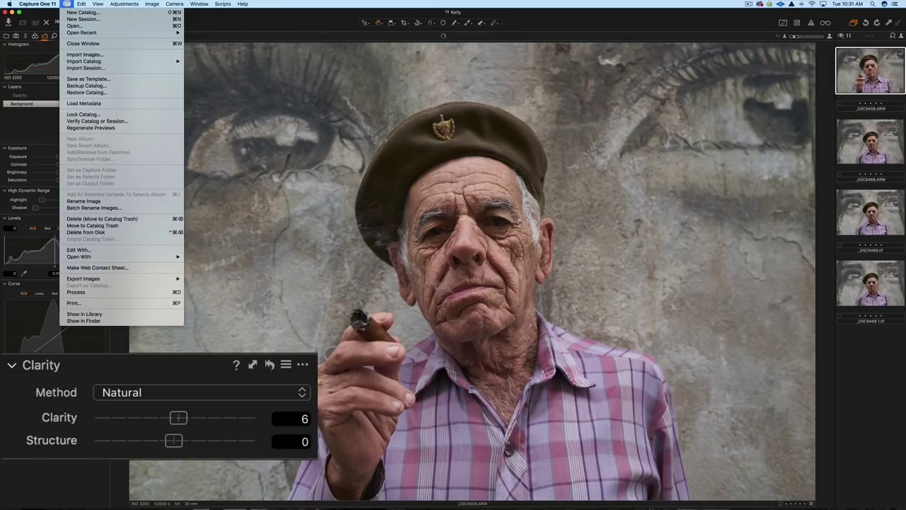
click(78, 250)
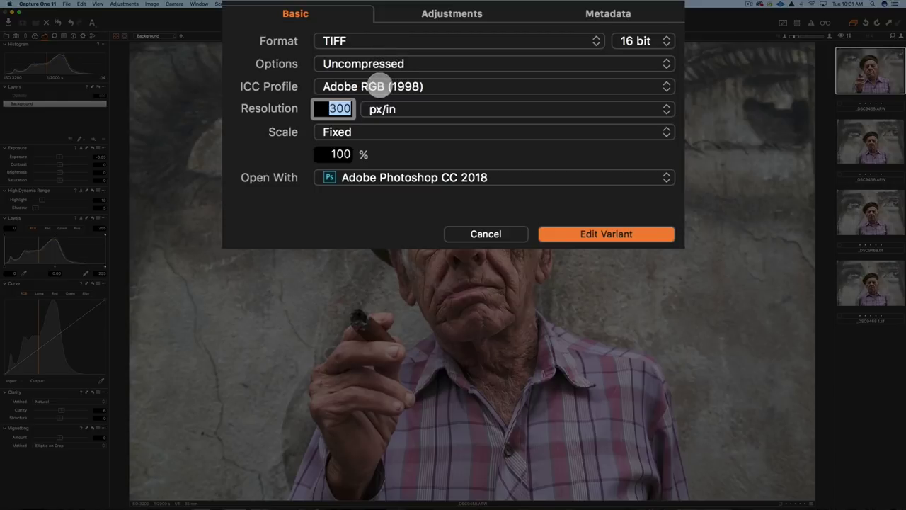
click(597, 235)
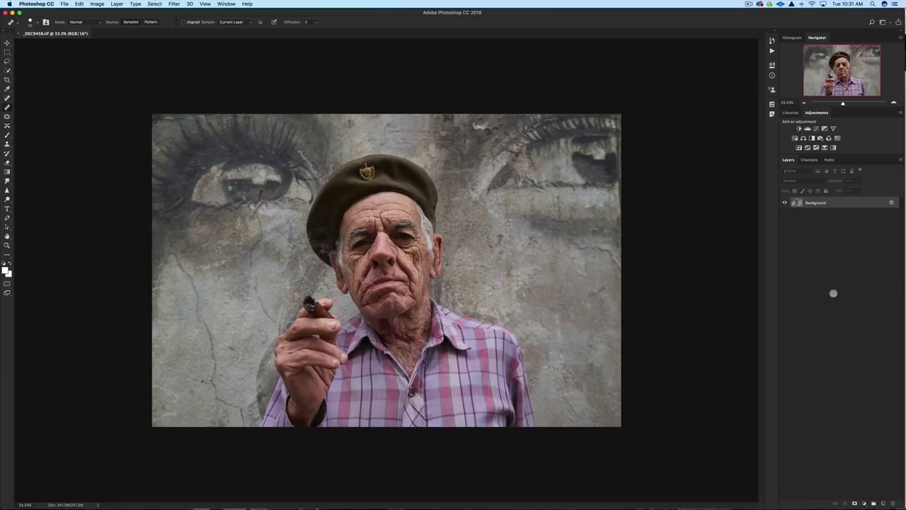
Step: Duplicate the background layer and retouch small specks on the beret with a slightly enlarged Healing Brush
key(super+j)
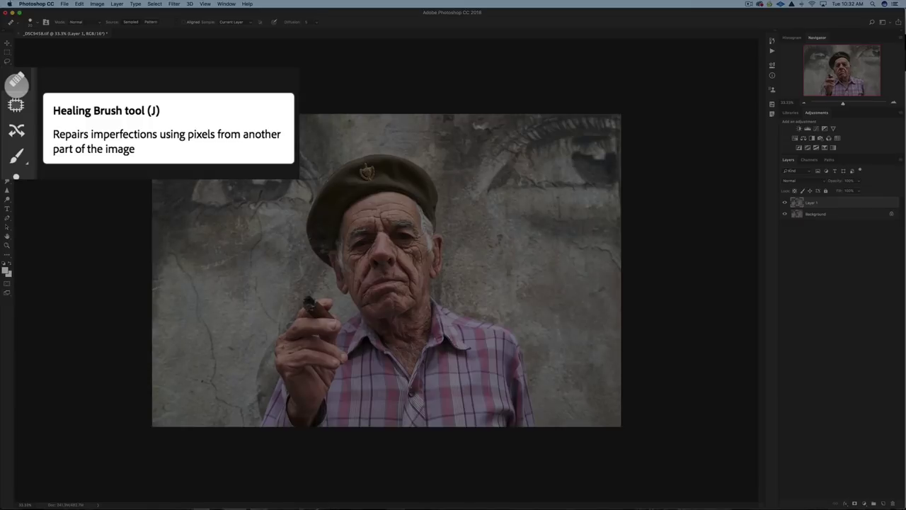
key(super+1)
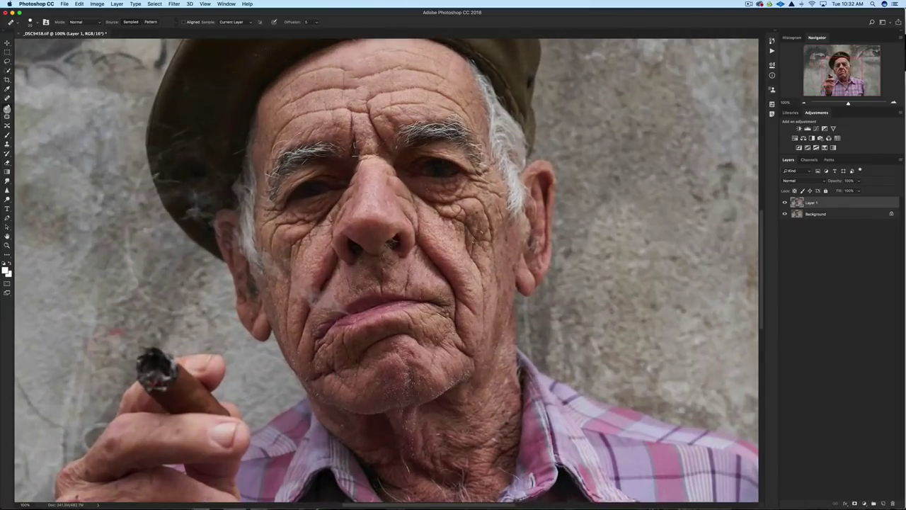
drag(217, 107, 282, 252)
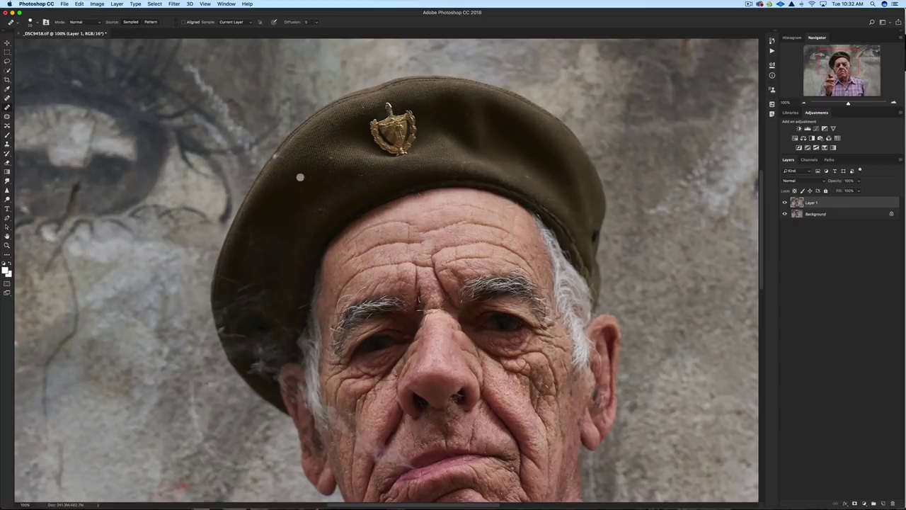
key(bracketright)
alt+click(286, 160)
click(329, 164)
alt+click(323, 208)
Step: Heal the stray hairs along the upper forehead just below the beret's edge
key(super+plus)
key(super+plus)
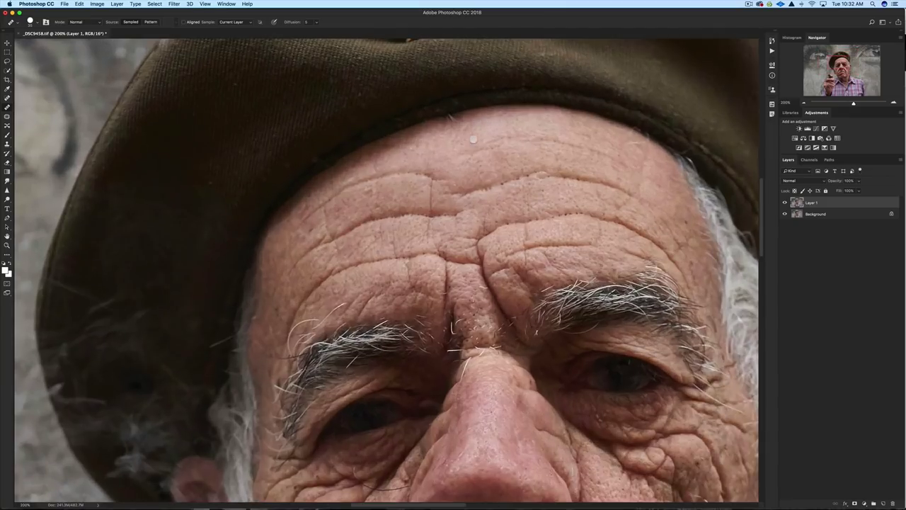
scroll(599, 231, up, 5)
scroll(599, 231, right, 3)
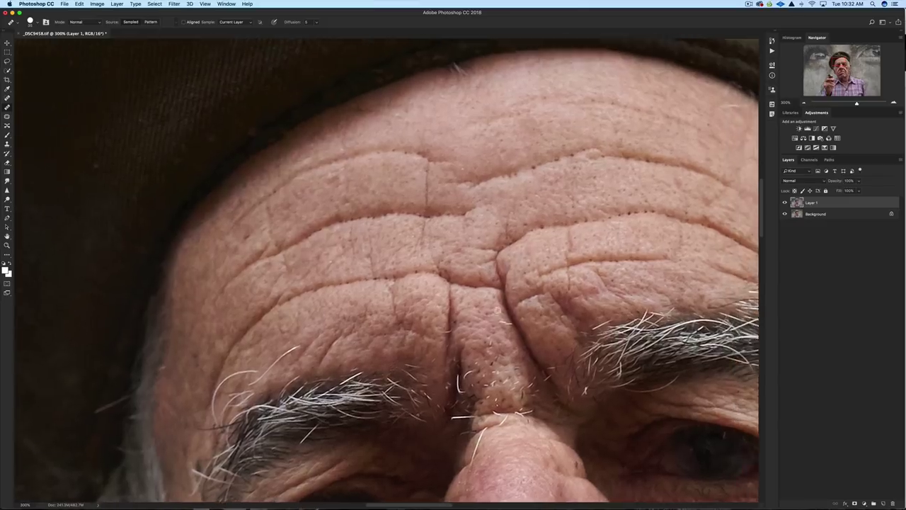
click(459, 128)
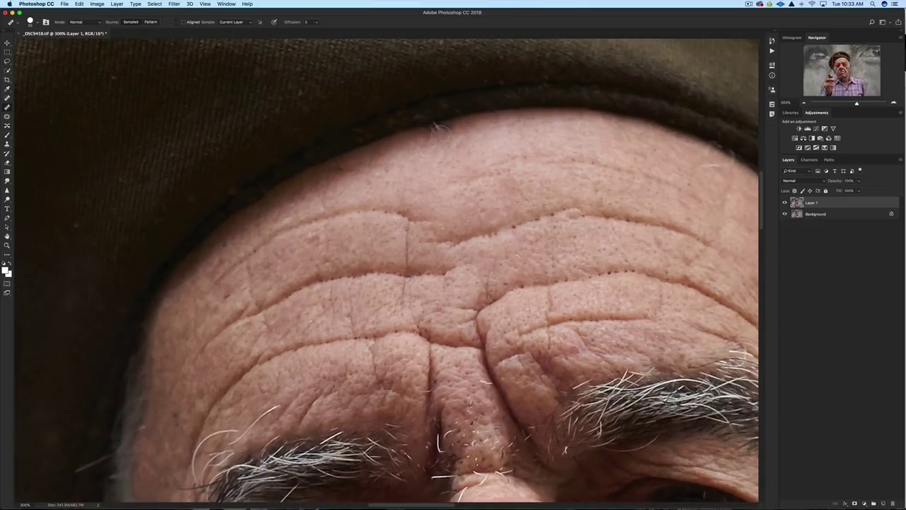
click(709, 169)
Step: Heal distracting hairs between the eyebrows and the dark stray hair beneath the eye beside the nose
scroll(487, 228, down, 10)
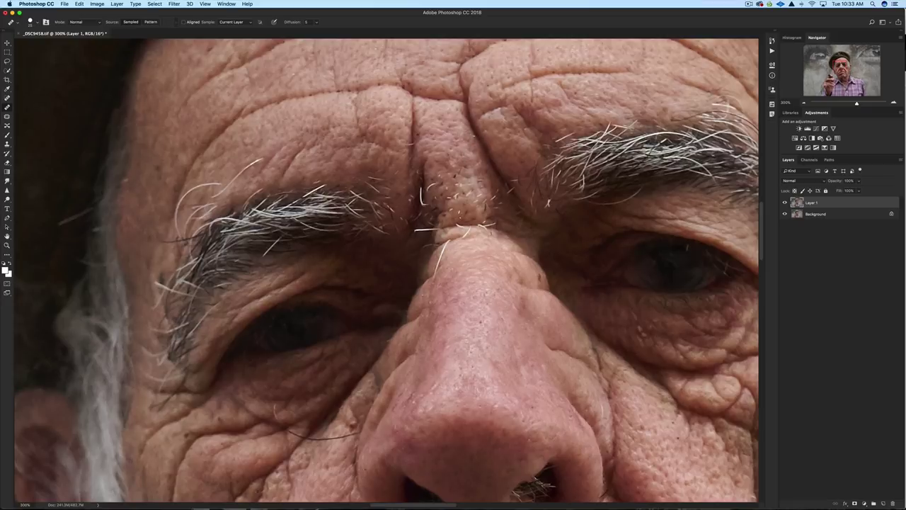
click(442, 177)
drag(369, 350, 384, 167)
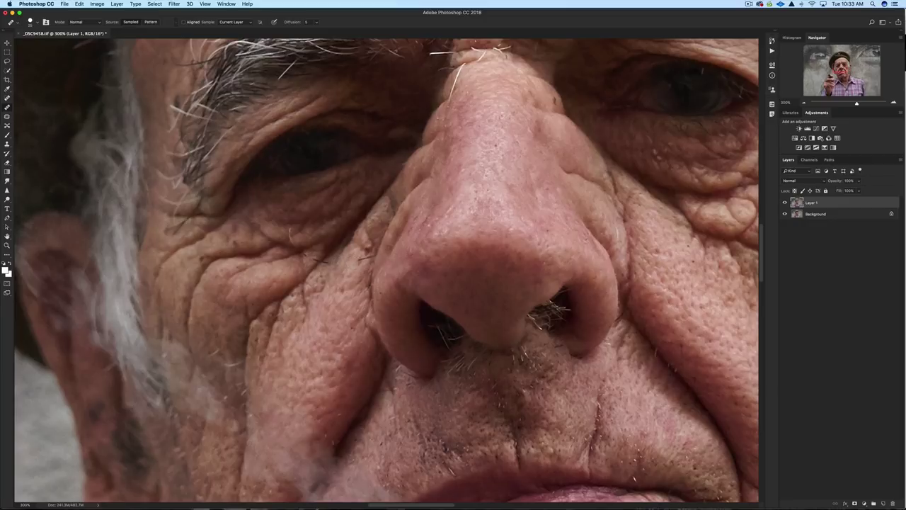
click(364, 260)
click(320, 269)
scroll(393, 285, down, 3)
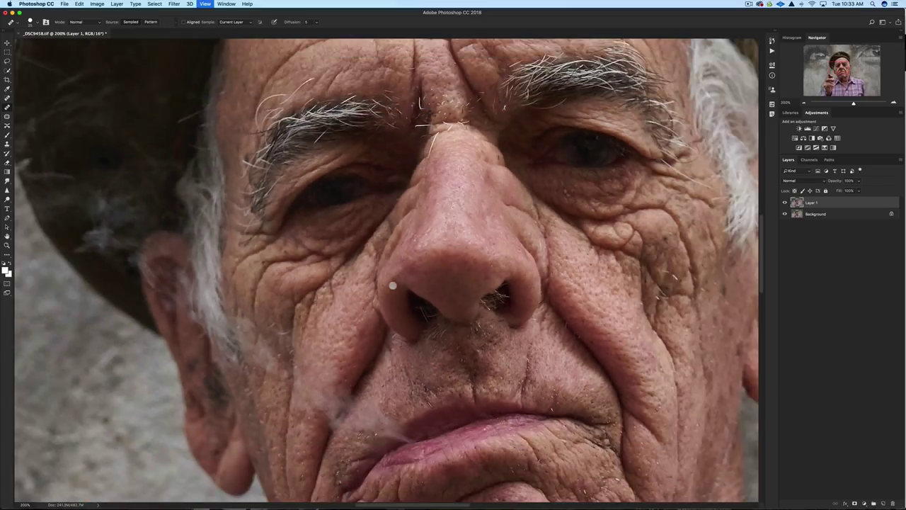
scroll(393, 285, down, 1)
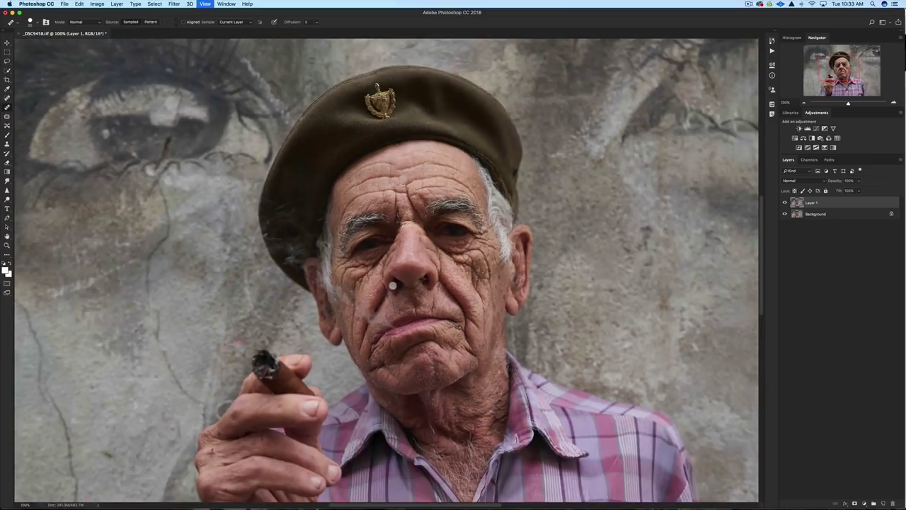
scroll(393, 285, down, 2)
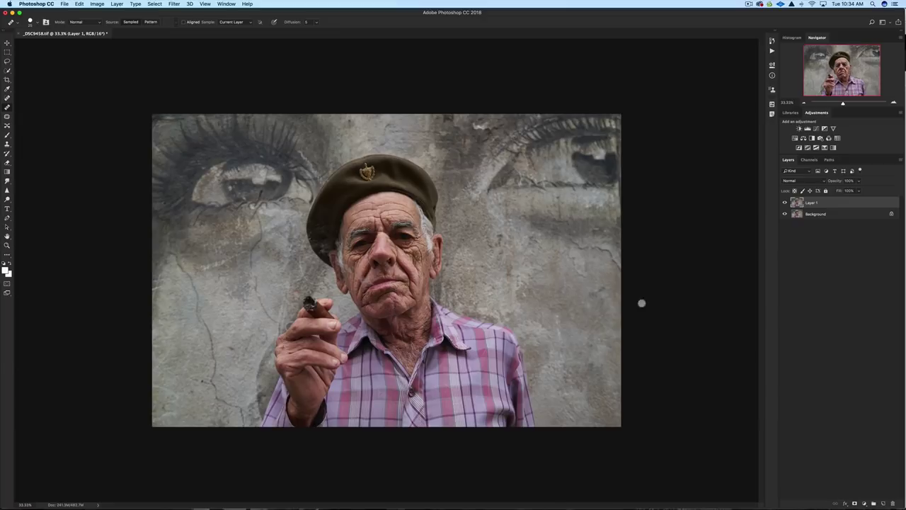
Step: Add a Curves adjustment layer above the retouched layer and raise its curve to brighten the portrait
click(864, 501)
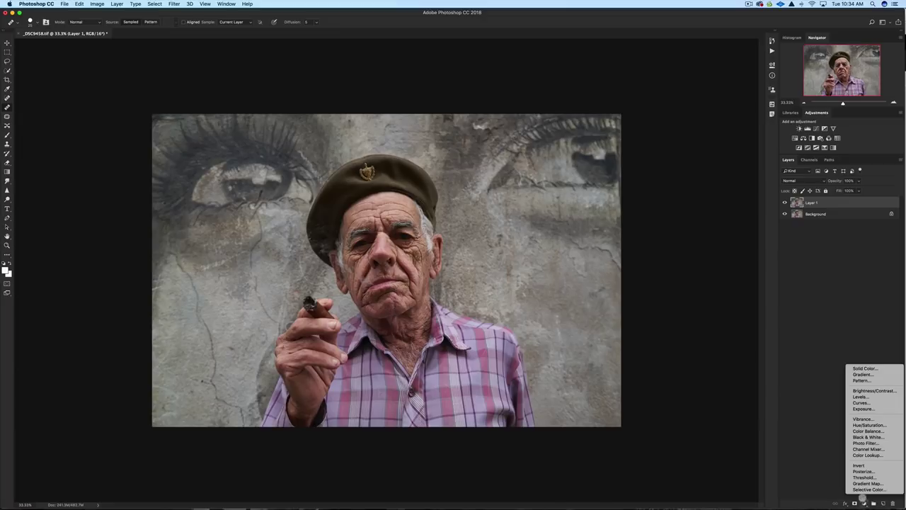
click(837, 300)
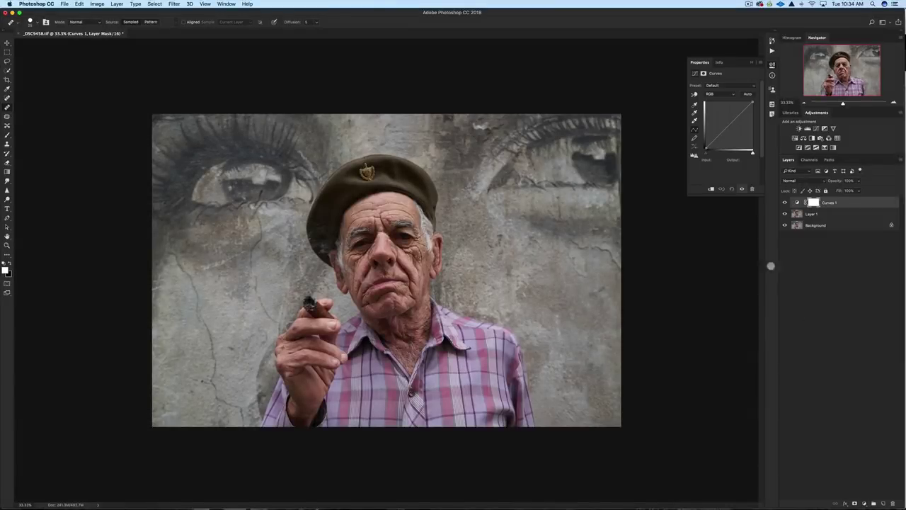
click(736, 164)
drag(736, 164, 731, 147)
click(784, 14)
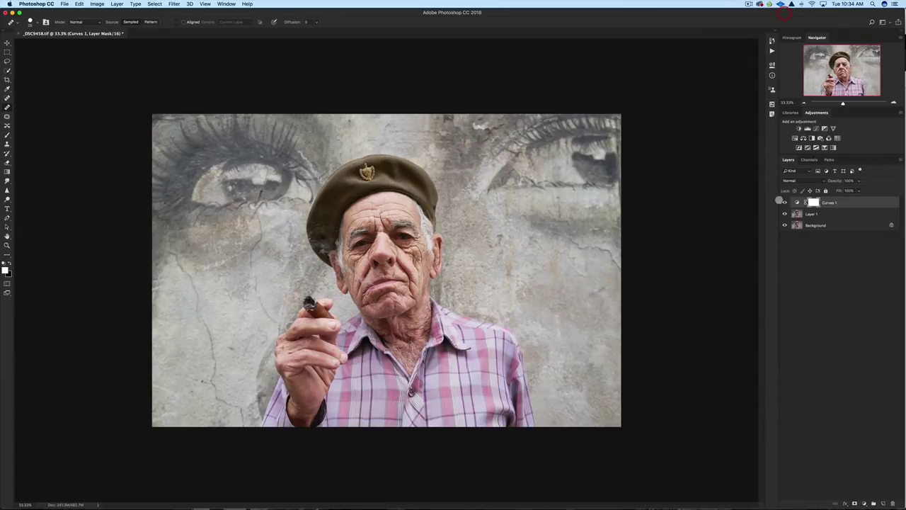
Step: Set the Curves 1 layer's blend mode to Luminosity and invert its mask to hide the brightening
click(814, 180)
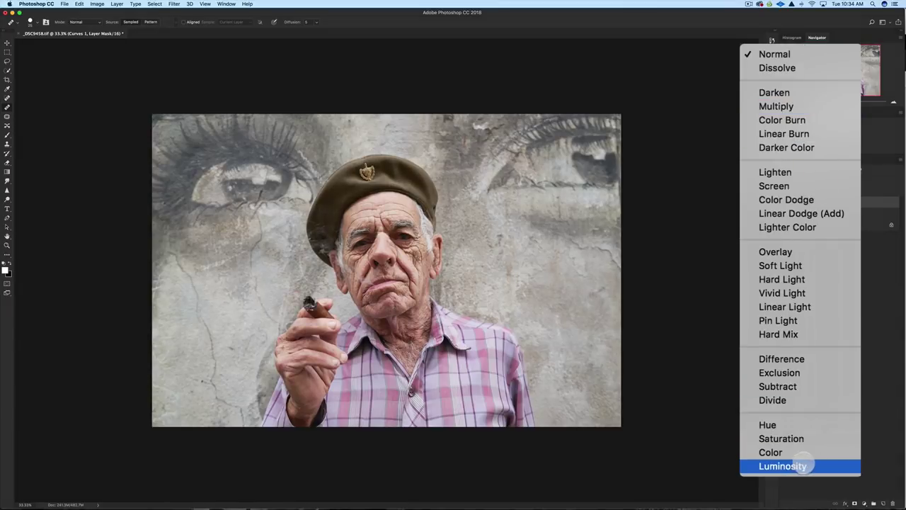
click(803, 466)
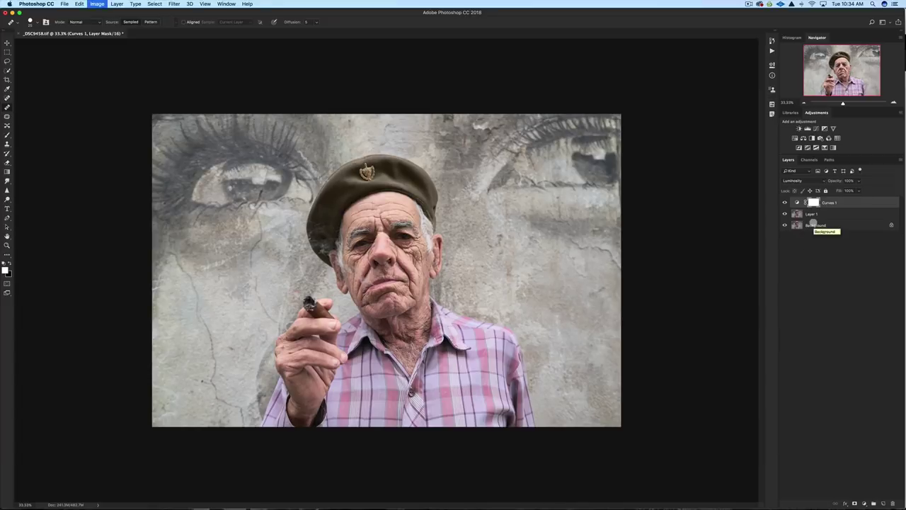
key(super+i)
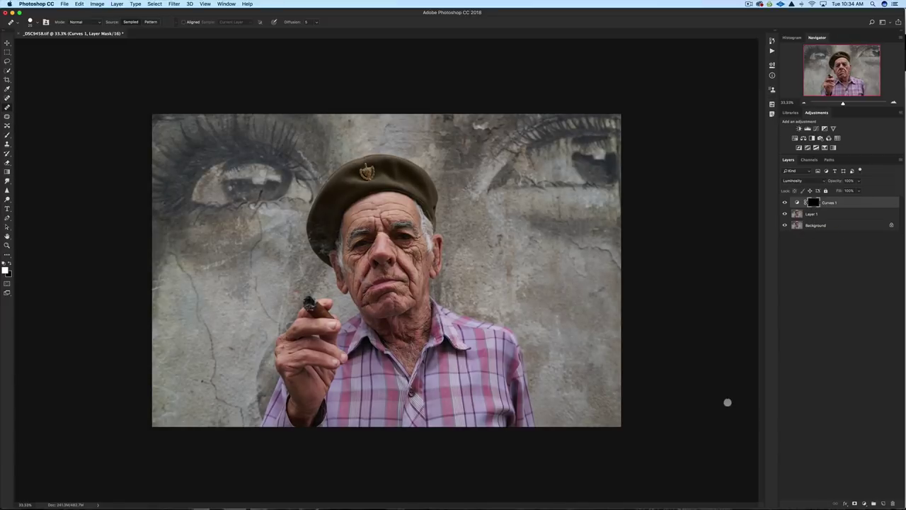
Step: Set up a 90 px Soft Round brush with 20% flow for detailed mask painting around the eyes
key(super+equal)
key(super+equal)
key(super+equal)
key(super+equal)
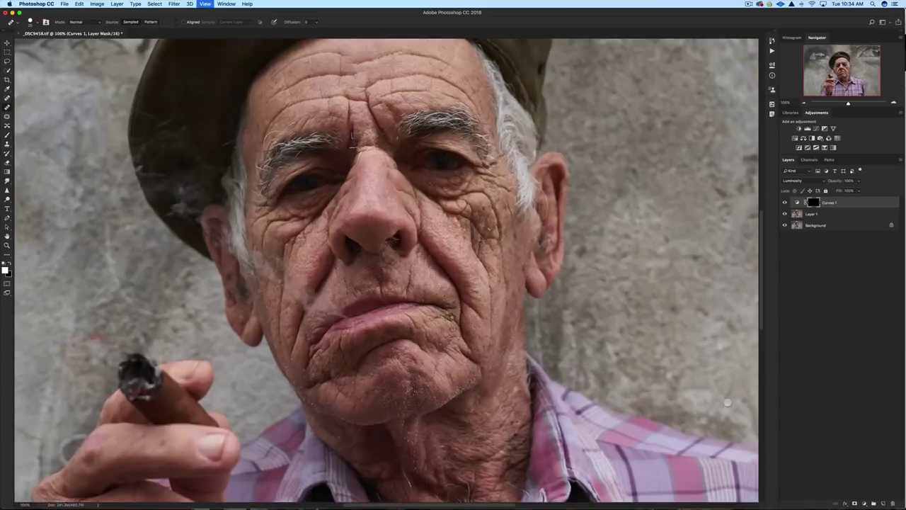
scroll(521, 129, up, 5)
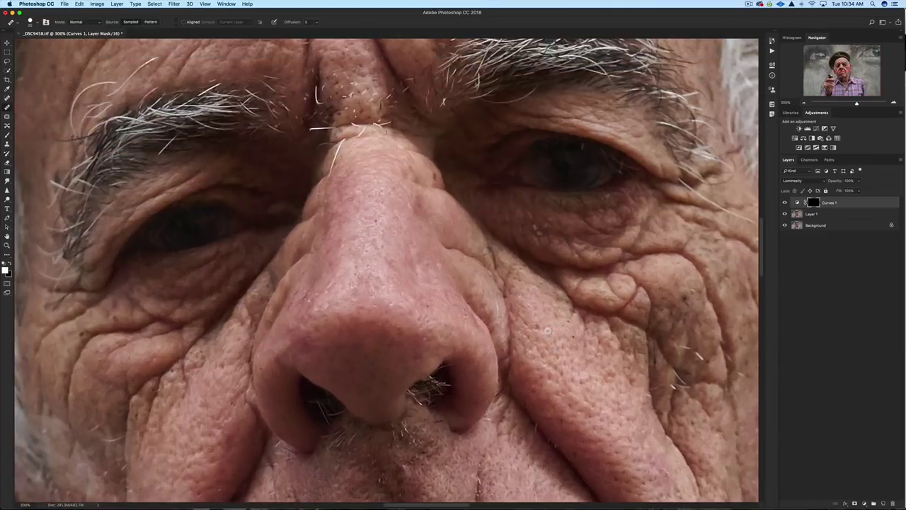
drag(528, 268, 553, 354)
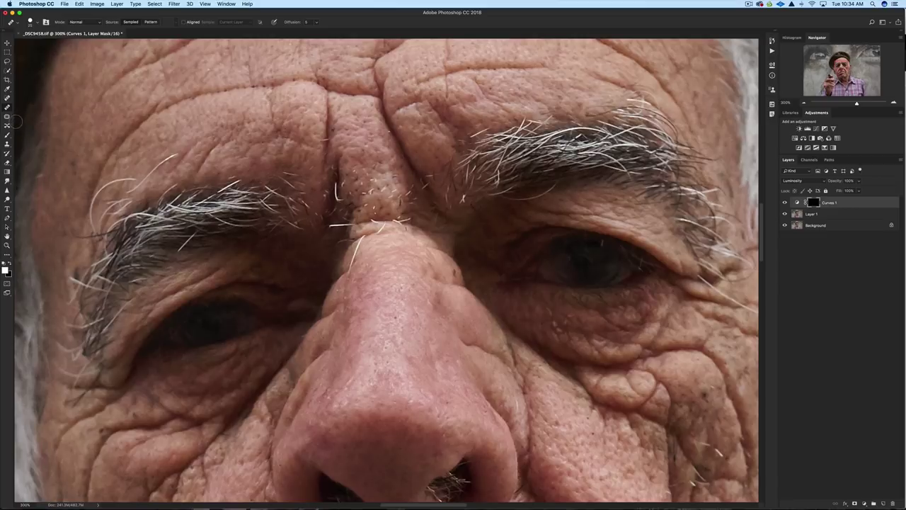
key(b)
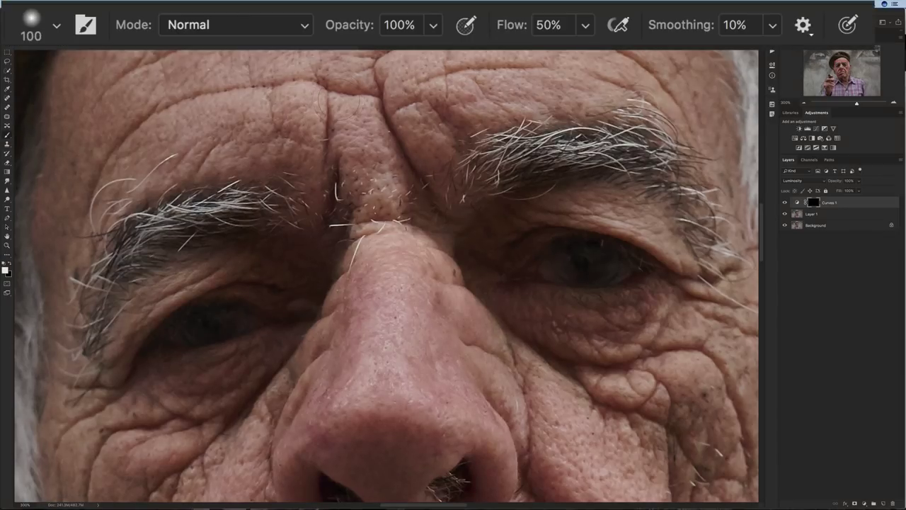
key(bracketleft)
click(566, 26)
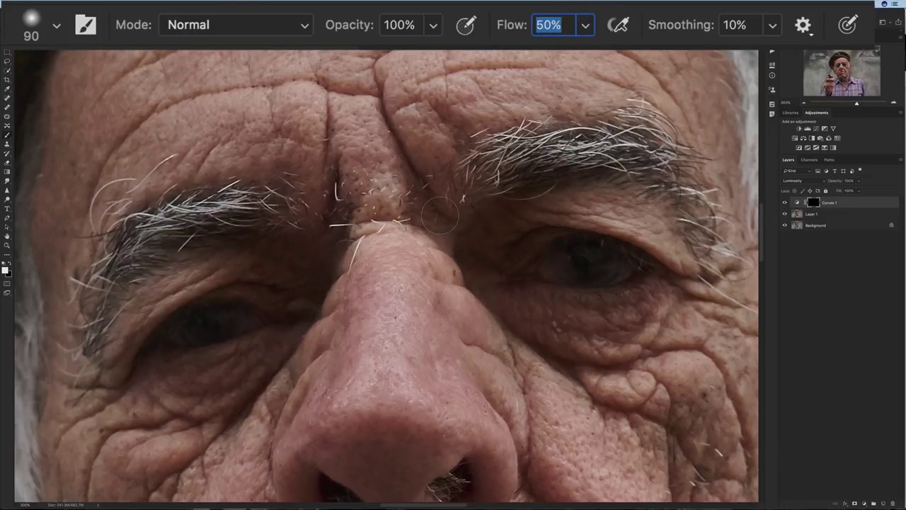
text(20)
key(Return)
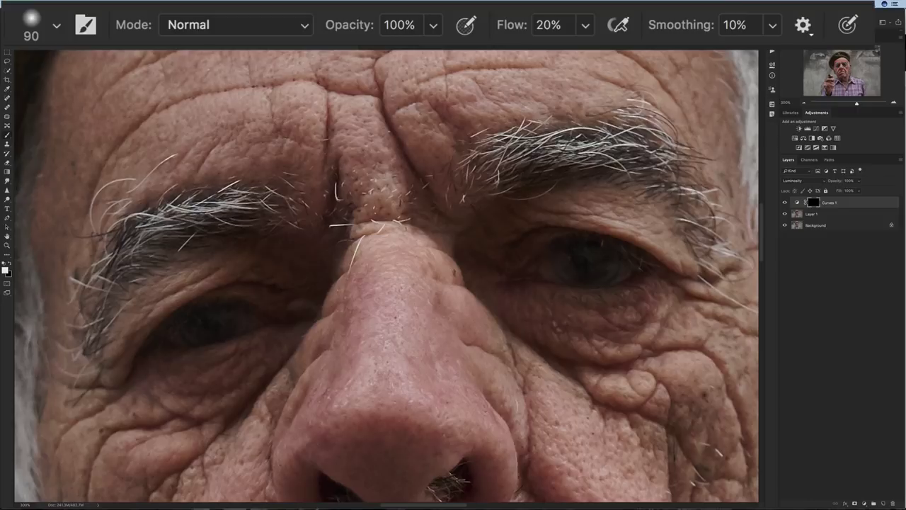
click(57, 25)
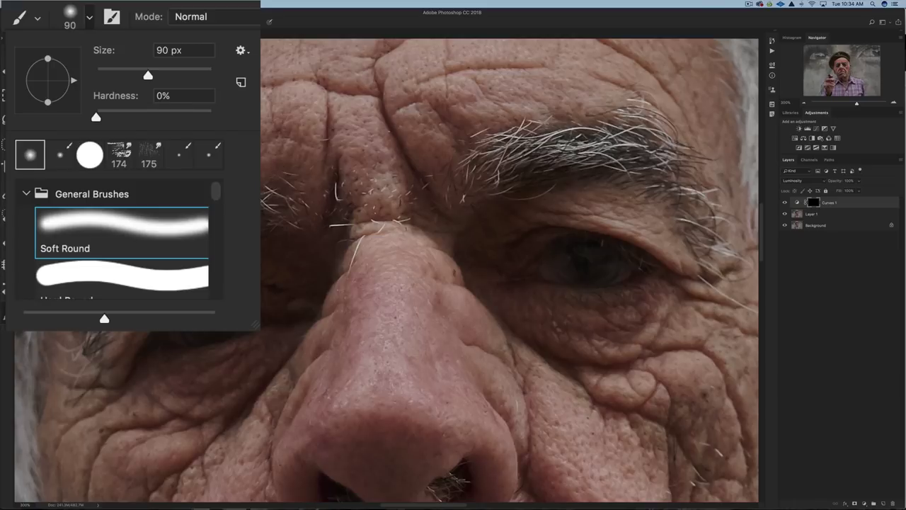
key(Return)
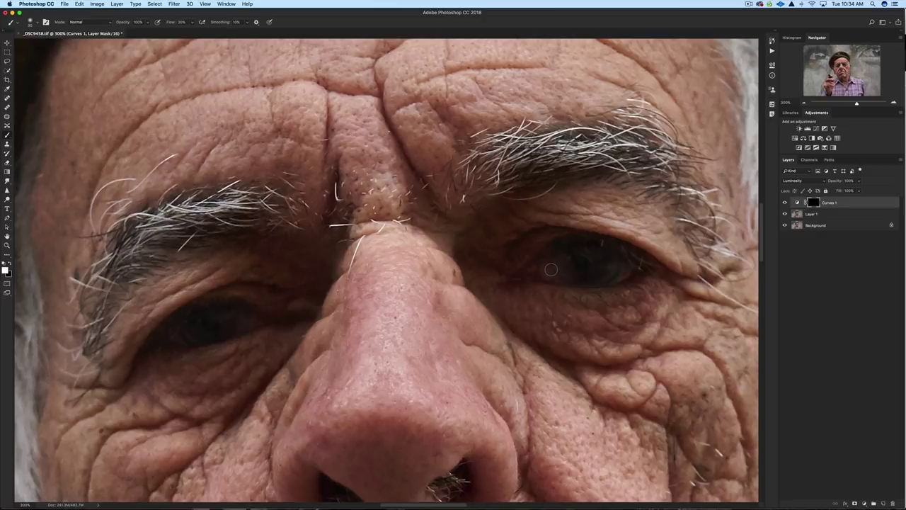
Step: Paint white on the Curves 1 mask around the irises of both eyes, inspect the mask, and compare the layer hidden and shown
mouse_move(549, 265)
mouse_down()
mouse_move(565, 277)
mouse_move(642, 268)
mouse_move(609, 276)
mouse_move(618, 265)
mouse_move(611, 251)
mouse_move(587, 241)
mouse_move(566, 249)
mouse_move(558, 270)
mouse_move(598, 278)
mouse_move(556, 266)
mouse_up()
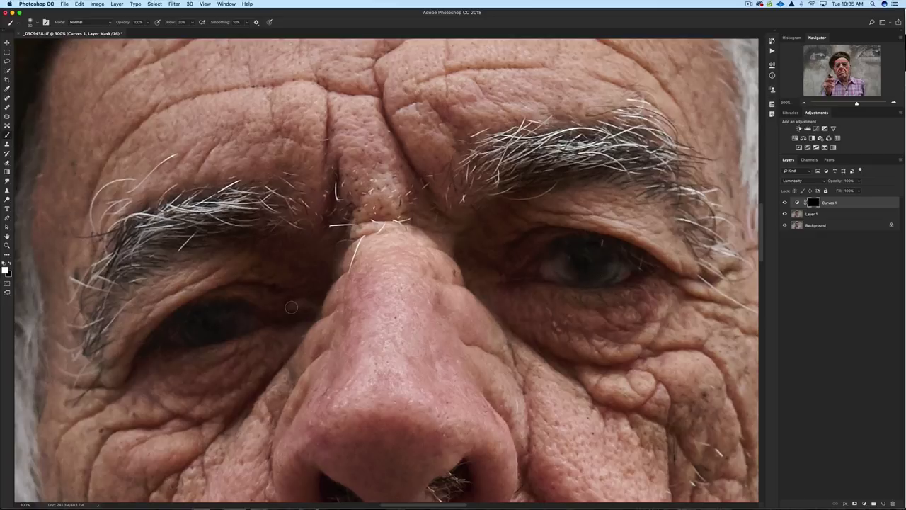
mouse_move(248, 319)
mouse_down()
mouse_move(197, 316)
mouse_move(174, 335)
mouse_move(186, 341)
mouse_move(182, 328)
mouse_move(213, 309)
mouse_move(233, 319)
mouse_move(232, 332)
mouse_move(196, 340)
mouse_move(184, 326)
mouse_move(178, 338)
mouse_move(194, 310)
mouse_move(258, 322)
mouse_up()
mouse_move(637, 266)
mouse_down()
mouse_move(570, 250)
mouse_move(603, 248)
mouse_move(618, 267)
mouse_move(574, 284)
mouse_move(628, 290)
mouse_up()
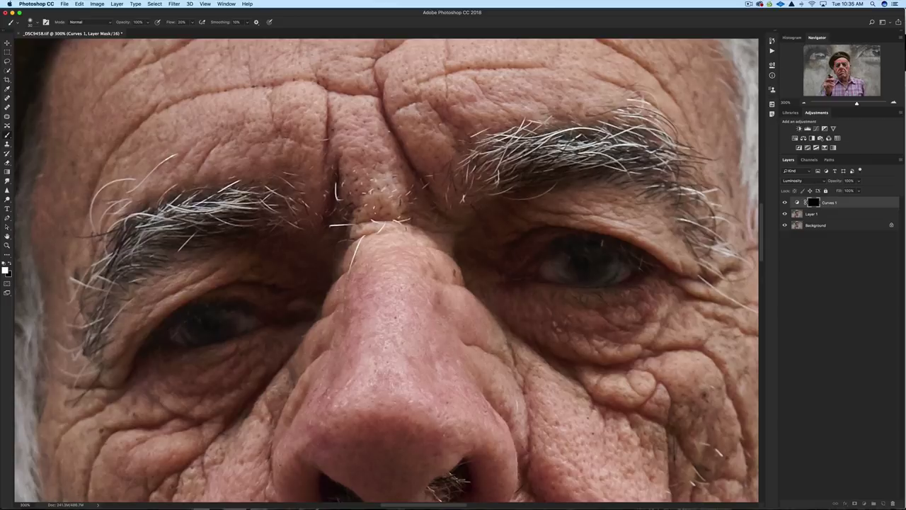
alt+click(813, 203)
mouse_move(563, 263)
mouse_down()
mouse_move(560, 254)
mouse_move(577, 243)
mouse_move(620, 264)
mouse_move(592, 282)
mouse_move(558, 276)
mouse_up()
mouse_move(199, 308)
mouse_down()
mouse_move(177, 326)
mouse_move(214, 305)
mouse_move(237, 325)
mouse_move(207, 339)
mouse_move(234, 325)
mouse_up()
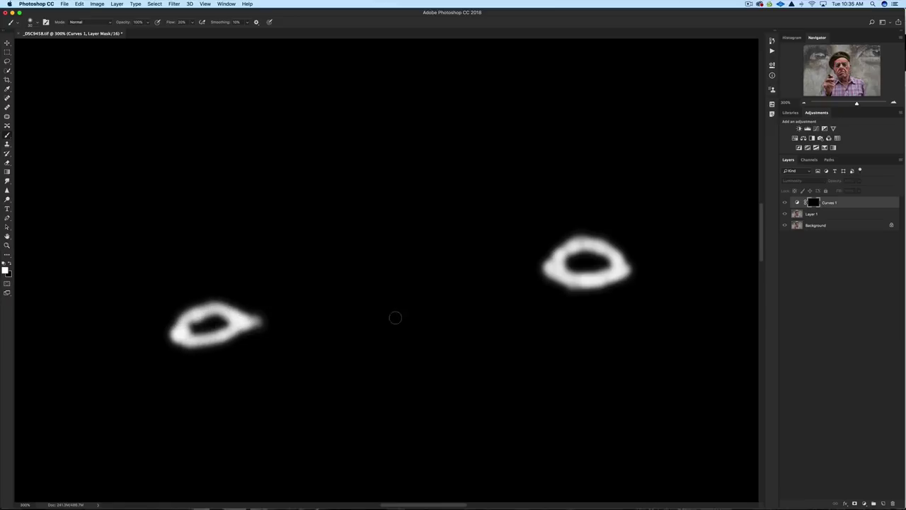
key(alt+backslash)
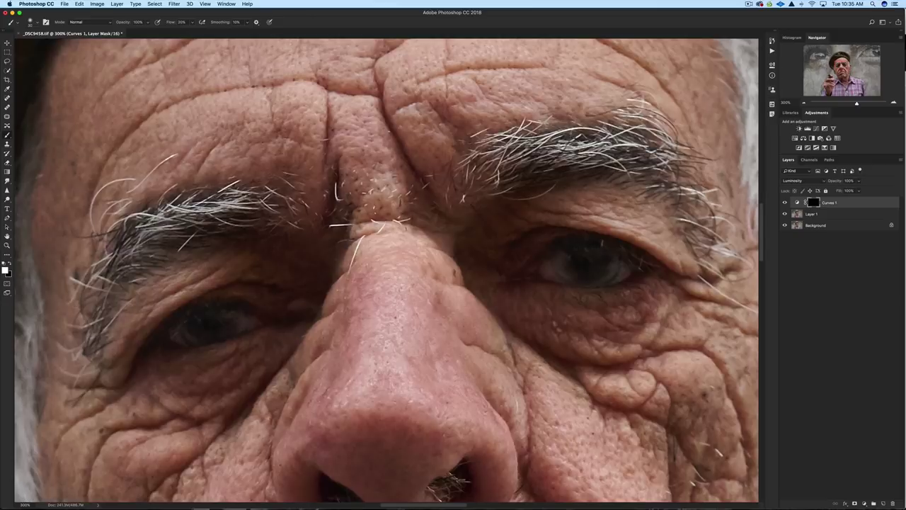
key(super+comma)
key(super+comma)
Step: Create a new layer above Curves 1 and paint a small white catchlight in each eye
key(super+alt+shift+n)
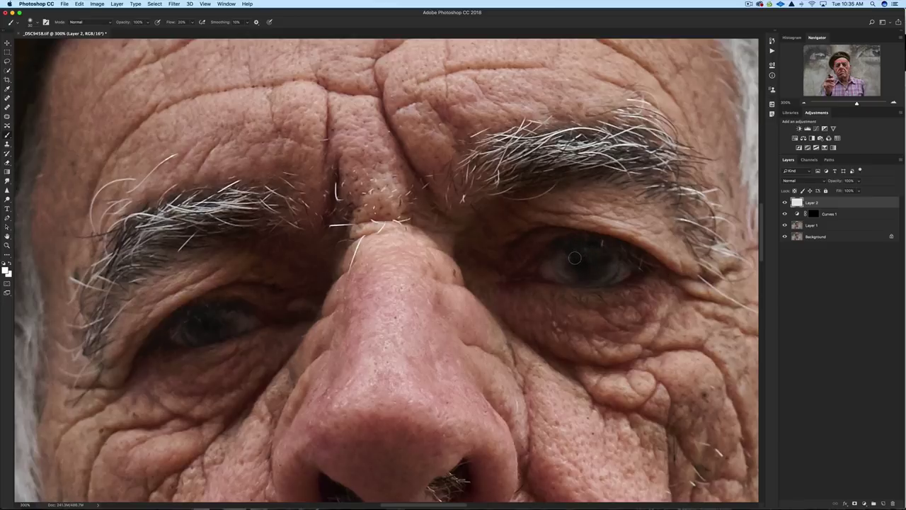
drag(579, 256, 587, 246)
Step: Try the Soft Light blend mode on the catchlight layer and return it to Normal
click(800, 180)
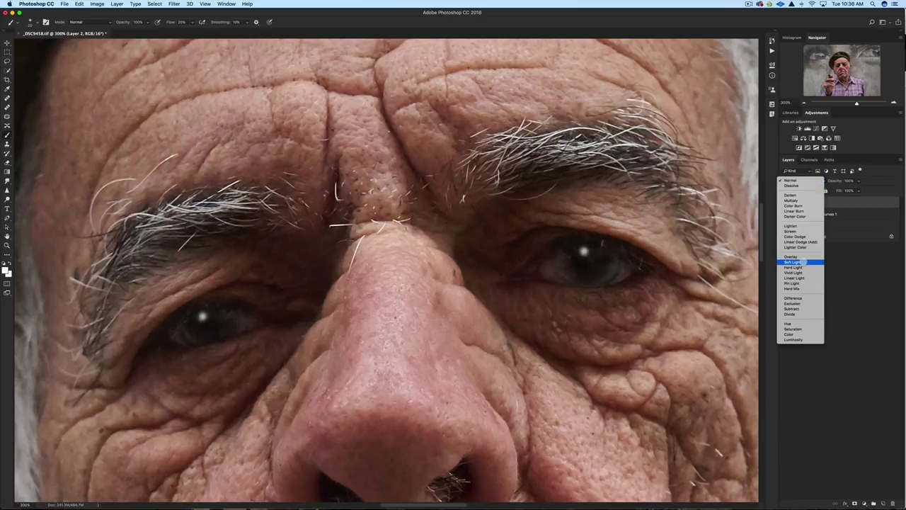
click(805, 262)
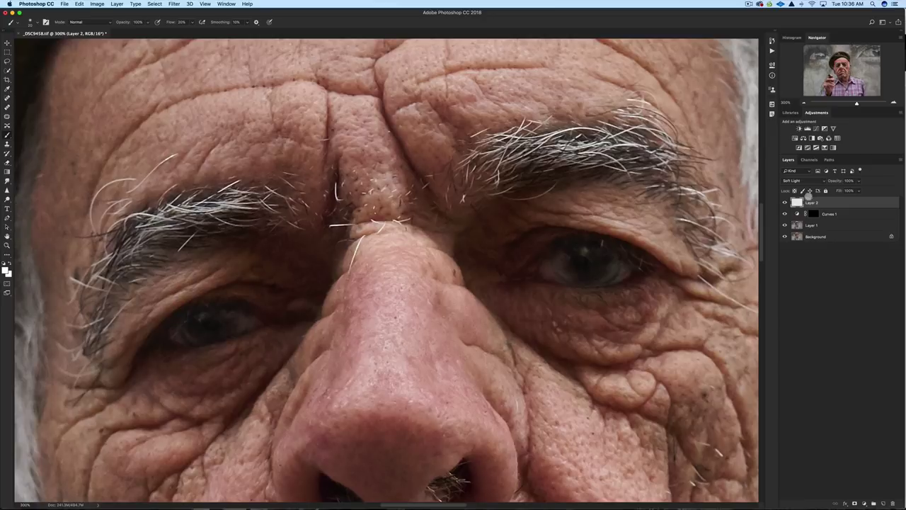
click(807, 180)
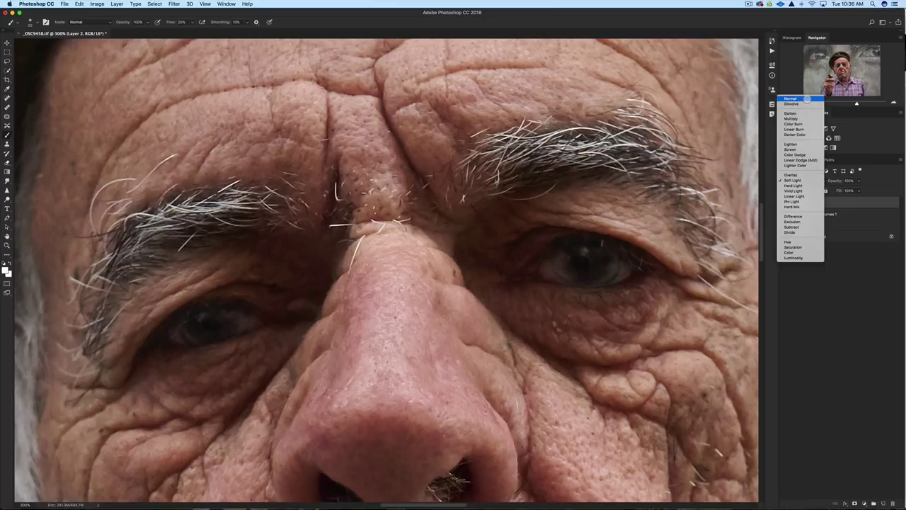
click(807, 99)
Step: Lower the opacity of the catchlight layer to 61%
drag(837, 180, 831, 181)
mouse_move(737, 156)
mouse_down()
mouse_move(727, 157)
mouse_move(736, 156)
mouse_up()
drag(828, 181, 831, 181)
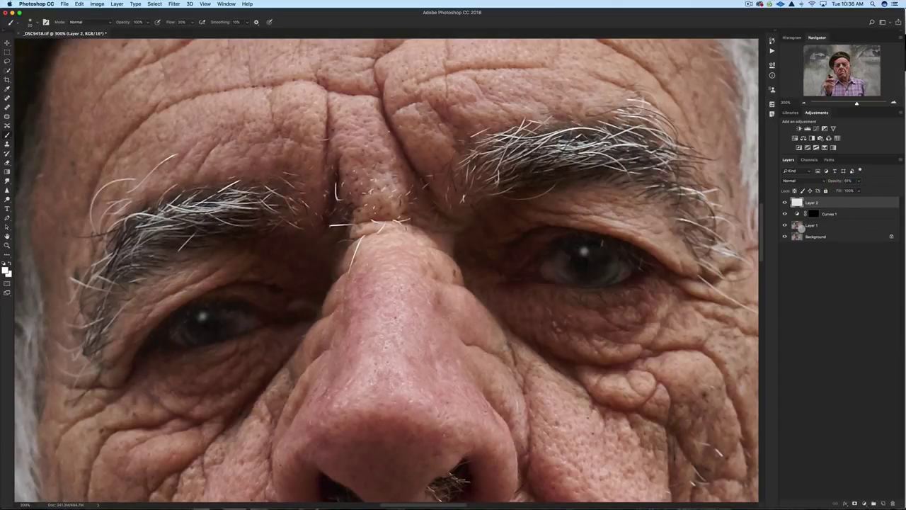
Step: Reduce the Curves 1 layer's opacity to 70% and compare the full portrait with the layer hidden and shown
key(super+minus)
key(super+minus)
key(super+minus)
key(super+minus)
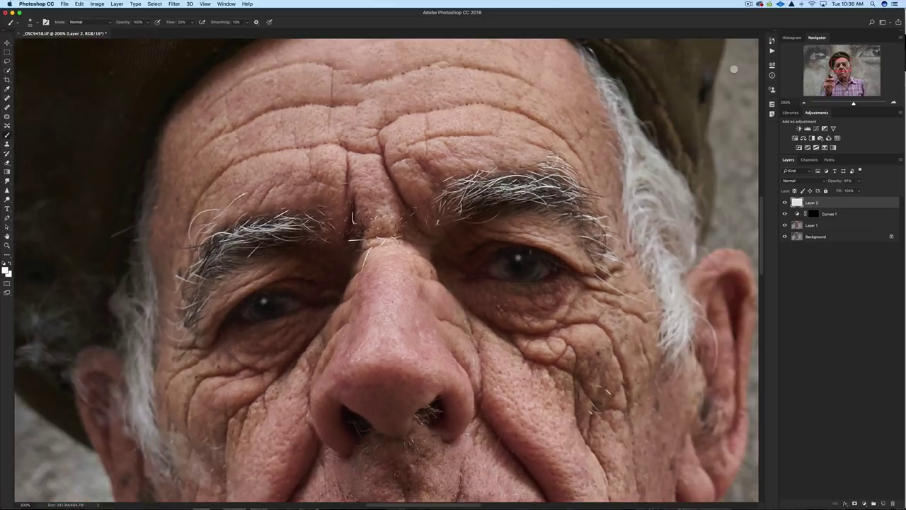
key(super+minus)
key(super+minus)
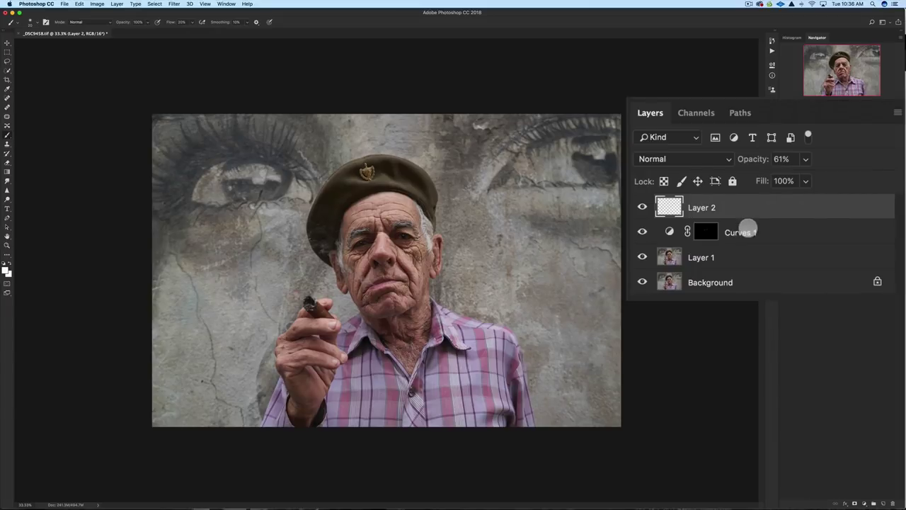
click(846, 212)
drag(752, 159, 731, 158)
click(643, 231)
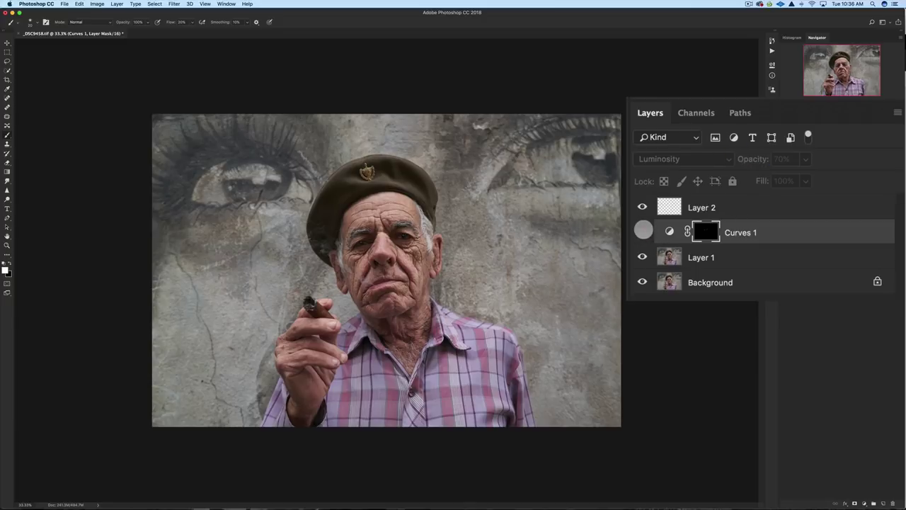
click(642, 231)
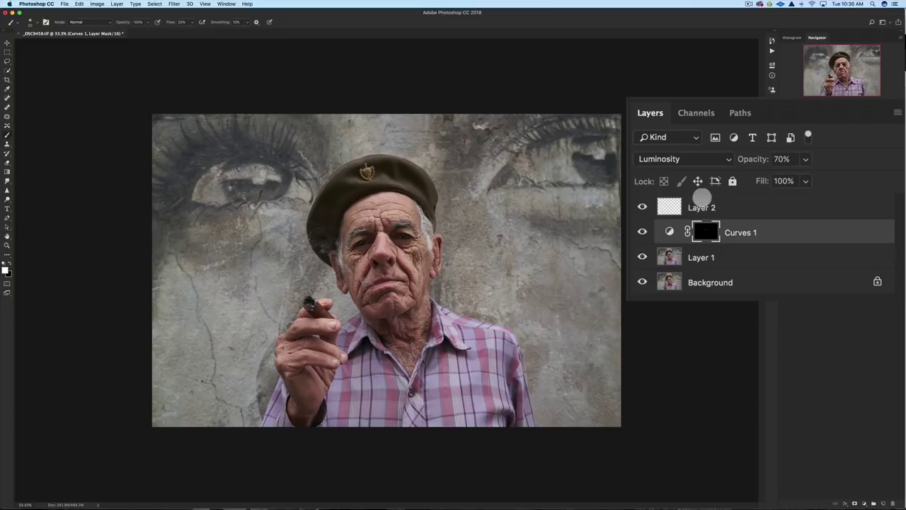
Step: Reduce the Curves 1 opacity to 58%, compare the eye brightening by toggling layer visibility, and lower the opacity further to 51%
drag(756, 158, 748, 159)
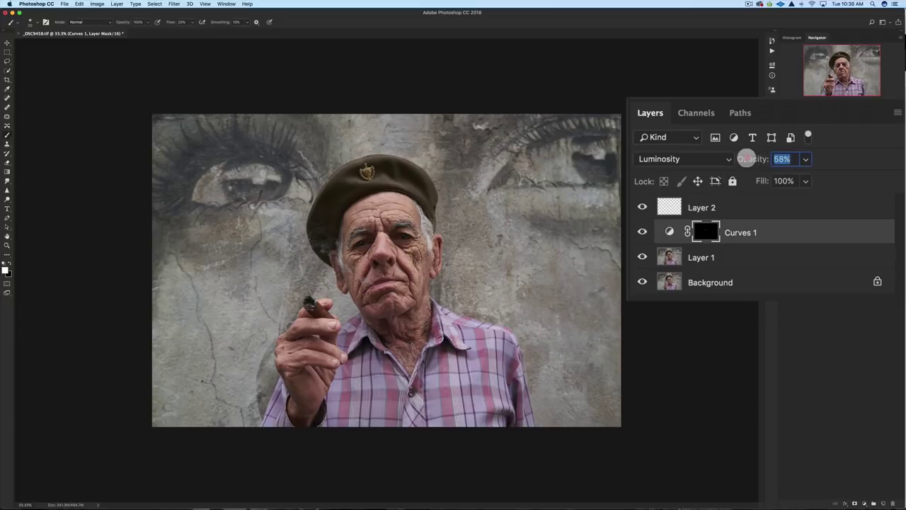
click(643, 230)
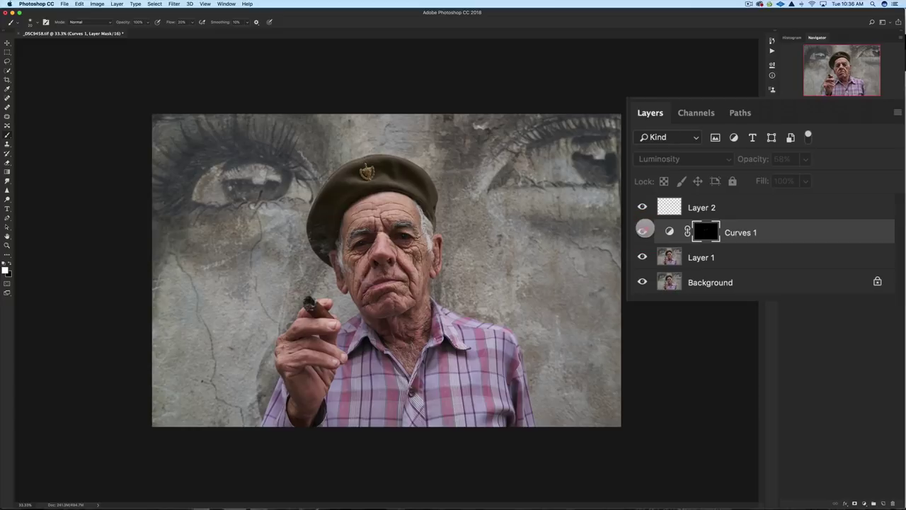
click(643, 231)
click(643, 206)
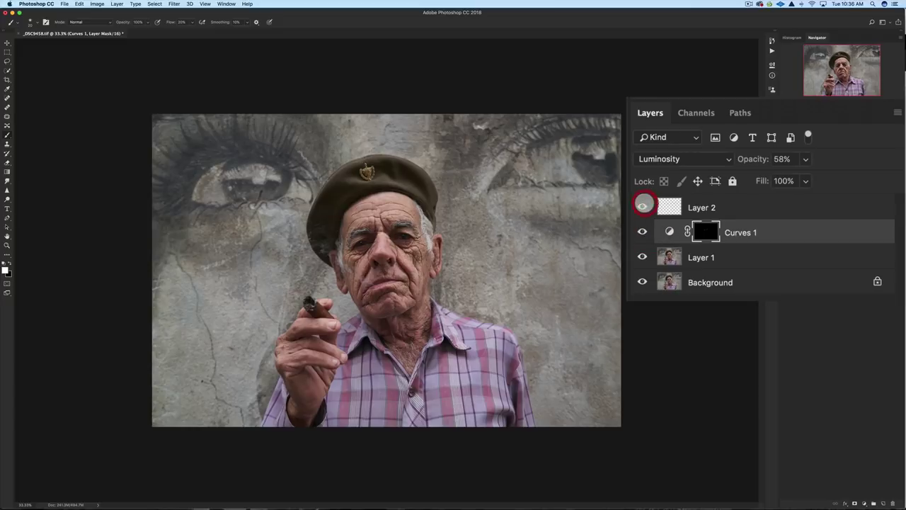
drag(734, 159, 744, 159)
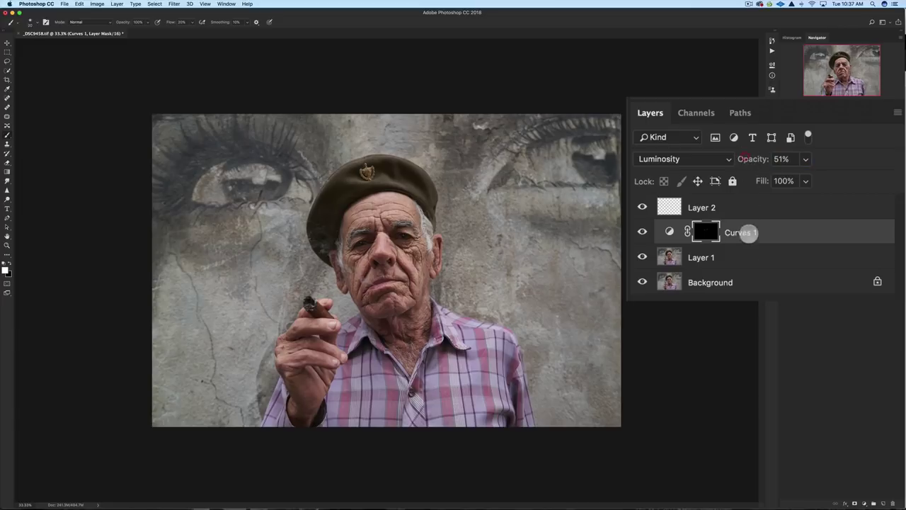
Step: Lower the Layer 2 catchlight opacity to 51% and compare the full edit against the Background layer alone
click(757, 205)
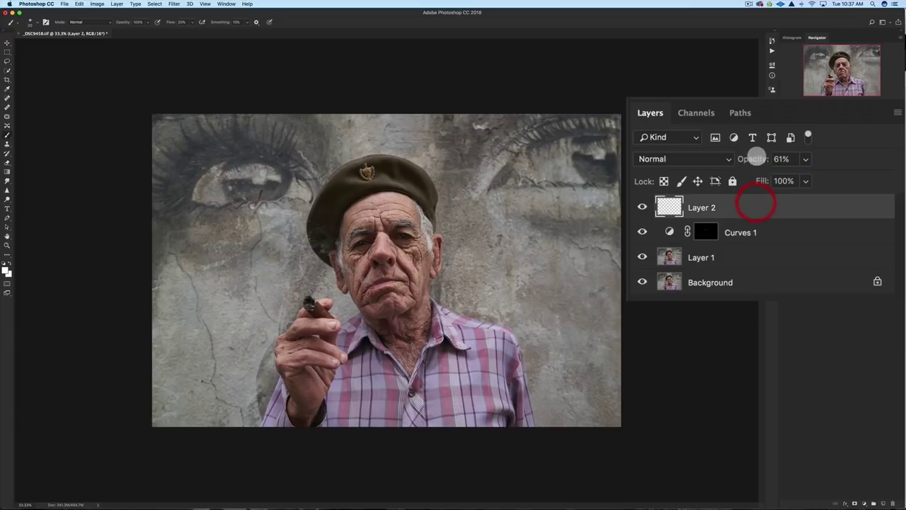
drag(750, 157, 744, 159)
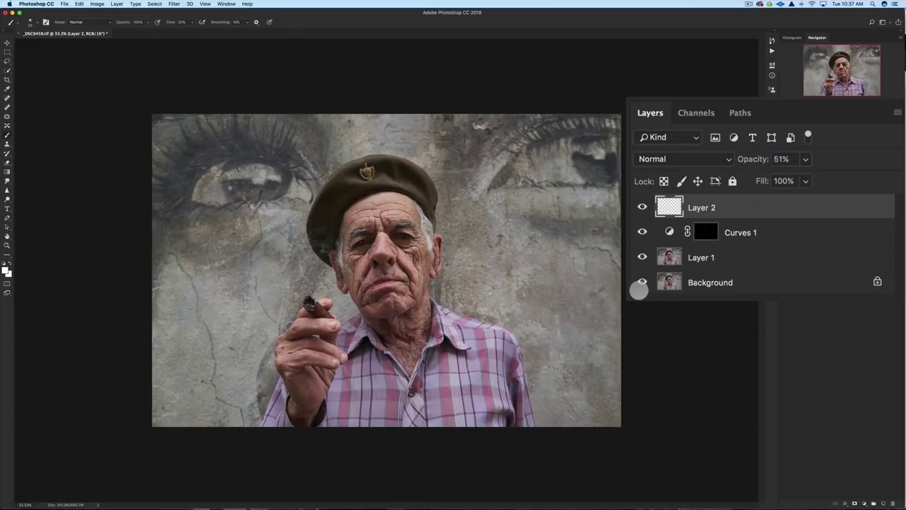
alt+click(641, 281)
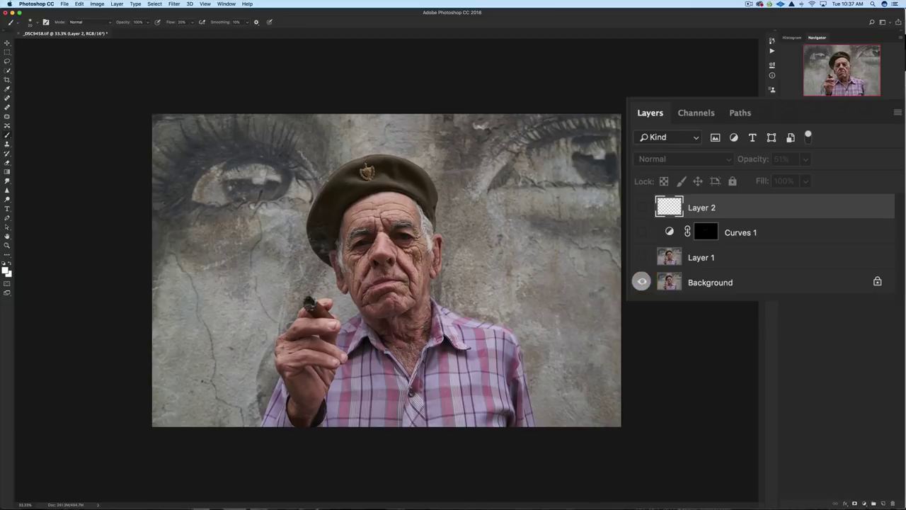
alt+click(642, 282)
alt+click(642, 282)
alt+click(642, 282)
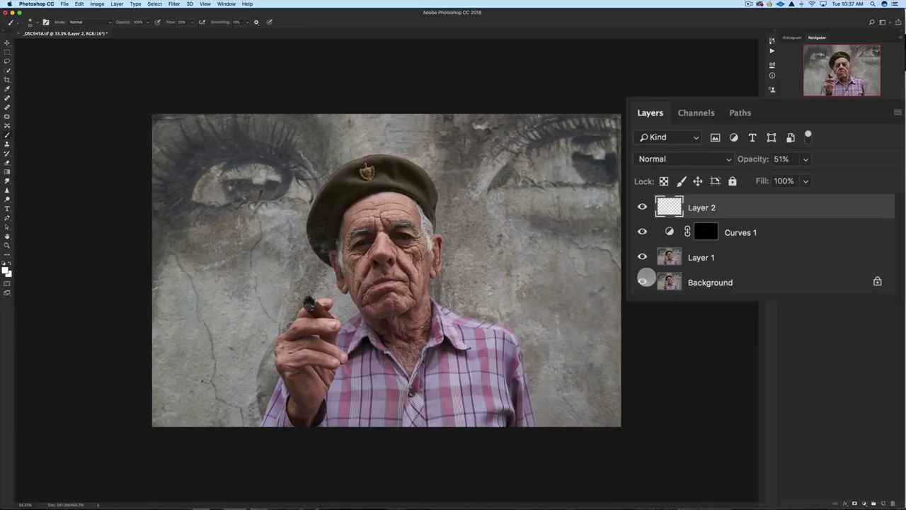
alt+click(642, 282)
alt+click(642, 282)
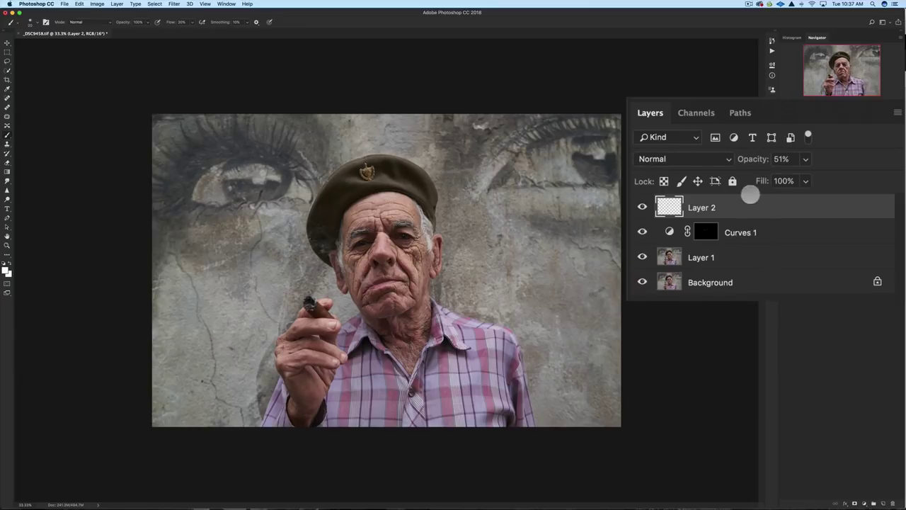
Step: Set the opacity of the Layer 2 catchlights to 44% and of the Curves 1 eye brightening to 43%
drag(747, 157, 742, 159)
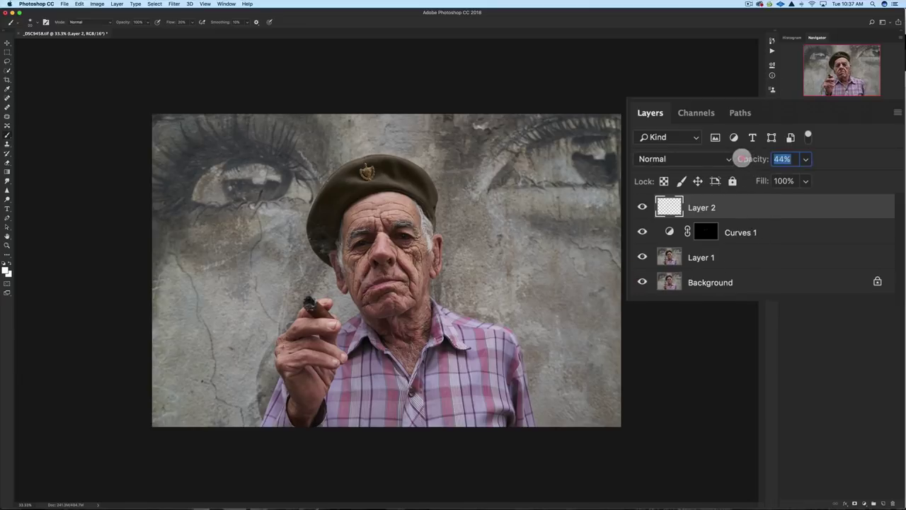
click(774, 230)
drag(748, 159, 732, 157)
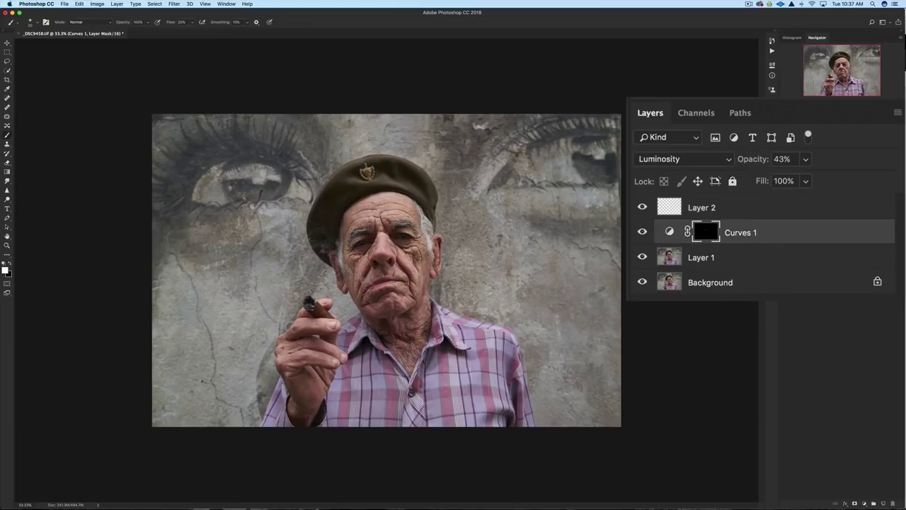
Step: Compare the full retouch with the Background layer alone by repeatedly hiding and showing all other layers
alt+click(642, 281)
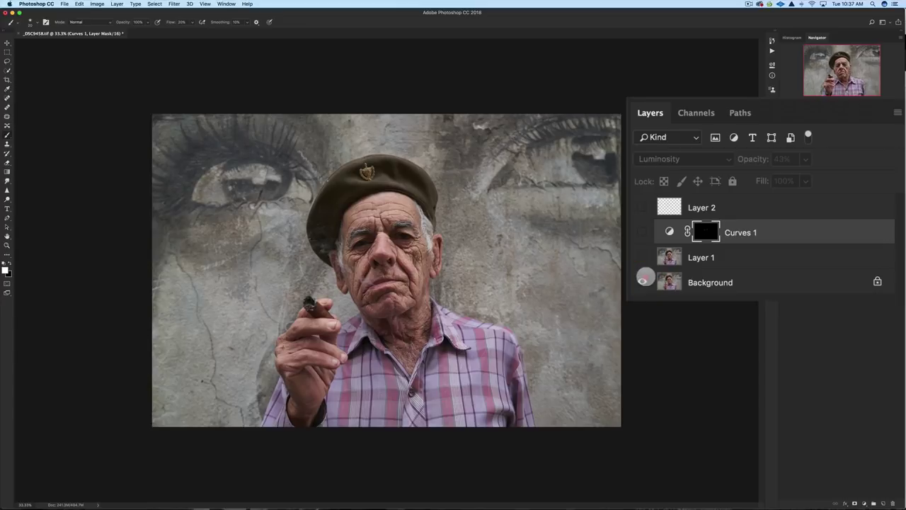
alt+click(643, 281)
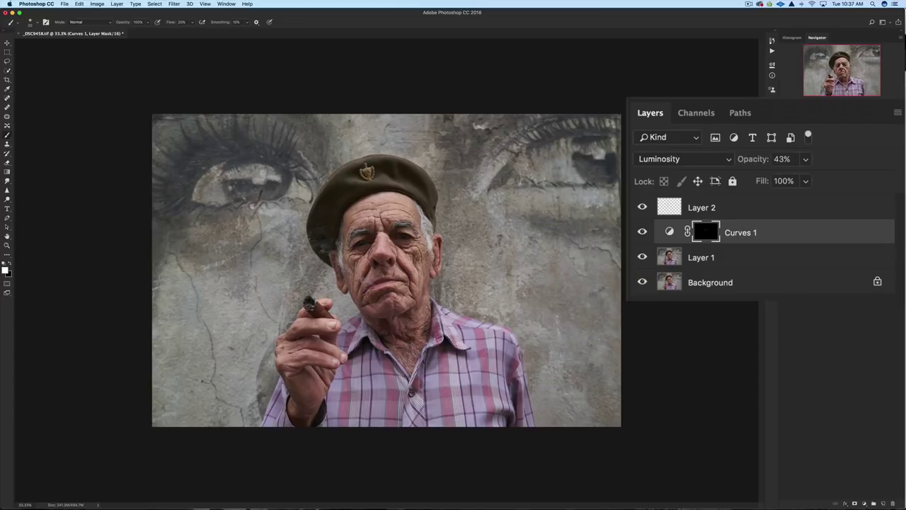
alt+click(642, 281)
alt+click(642, 281)
alt+click(642, 282)
alt+click(642, 281)
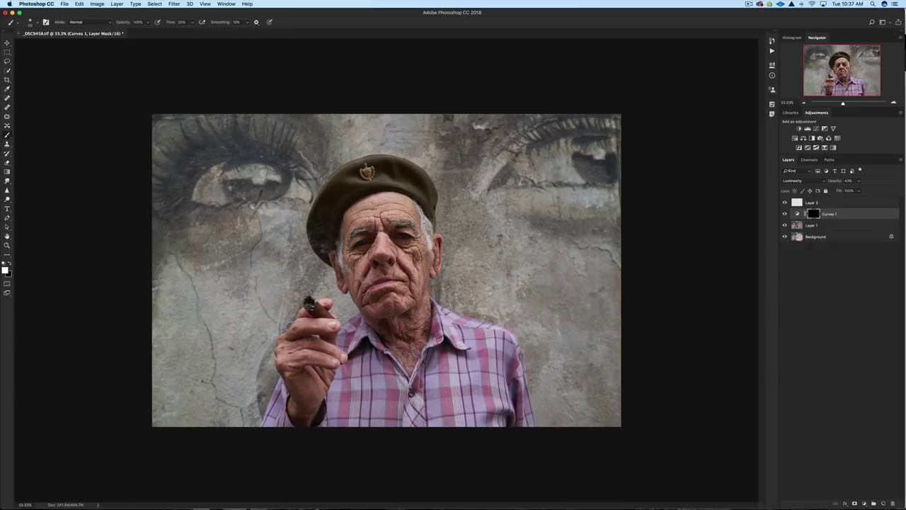
Step: Stamp all visible layers into a new merged layer above Layer 2
click(843, 202)
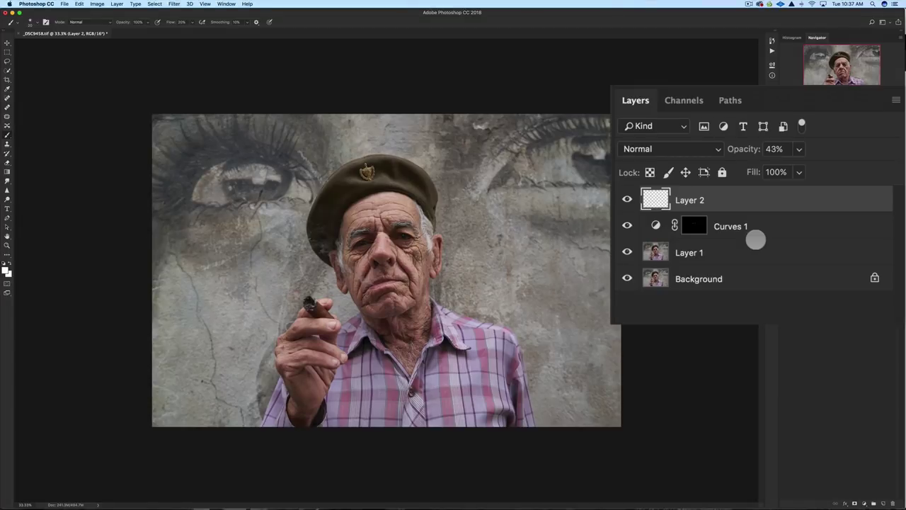
key(super+alt+shift+e)
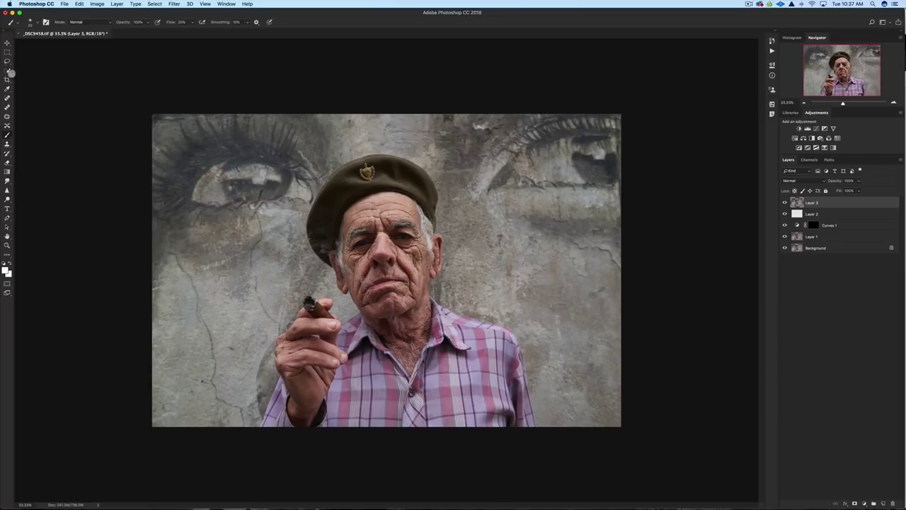
Step: Select the whole man, including beret, hand and shirt, with the Quick Selection tool on the merged layer
drag(7, 70, 37, 63)
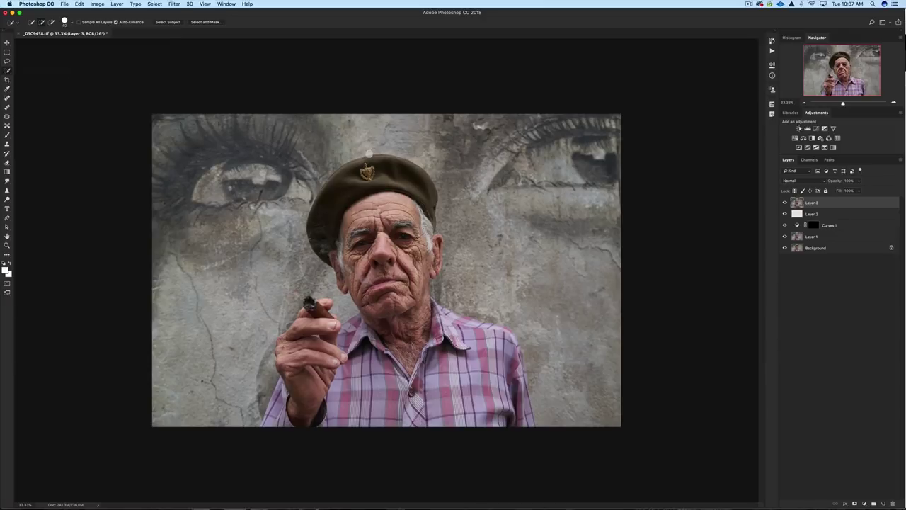
key(super+equal)
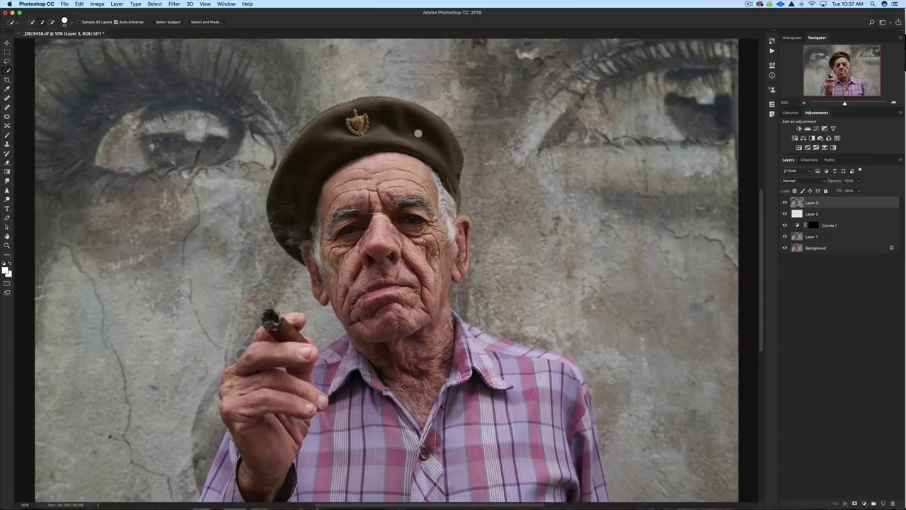
click(327, 128)
key(super+minus)
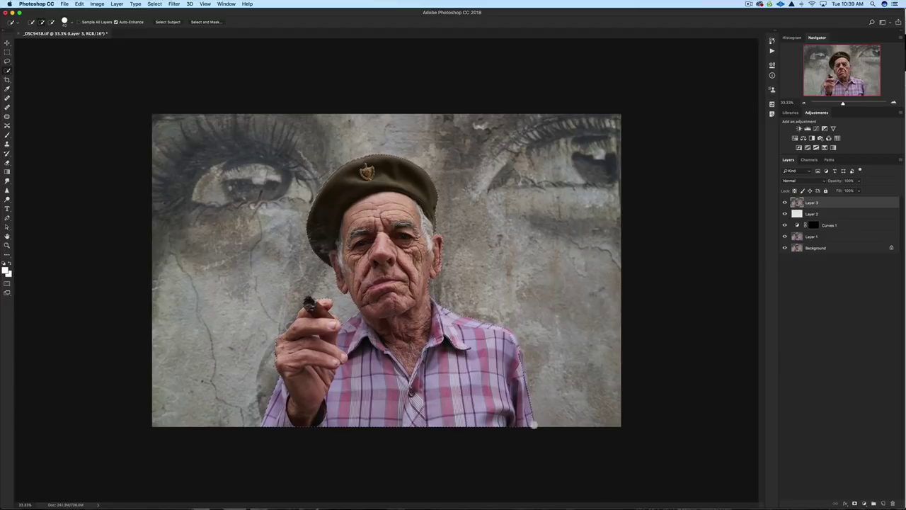
Step: Refine the selection around the ears and beret, subtracting areas that spill onto the wall
key(super+equal)
key(super+equal)
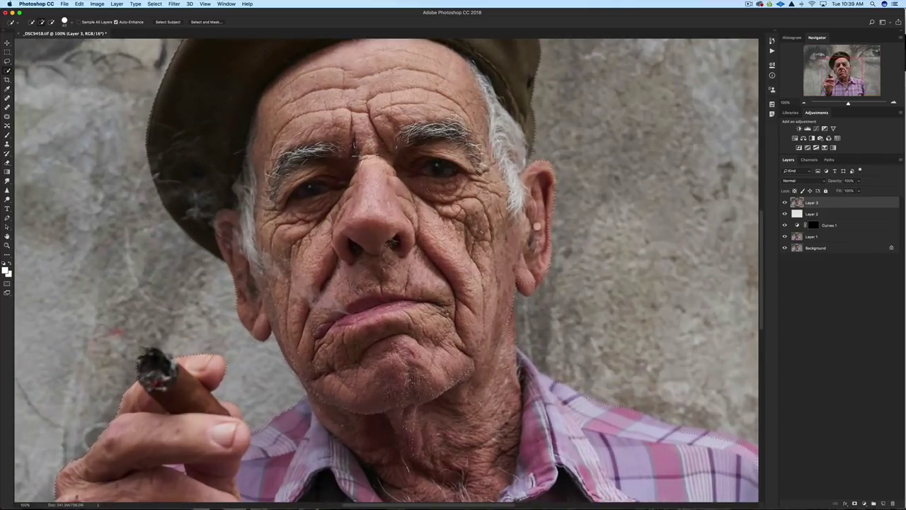
key(super+equal)
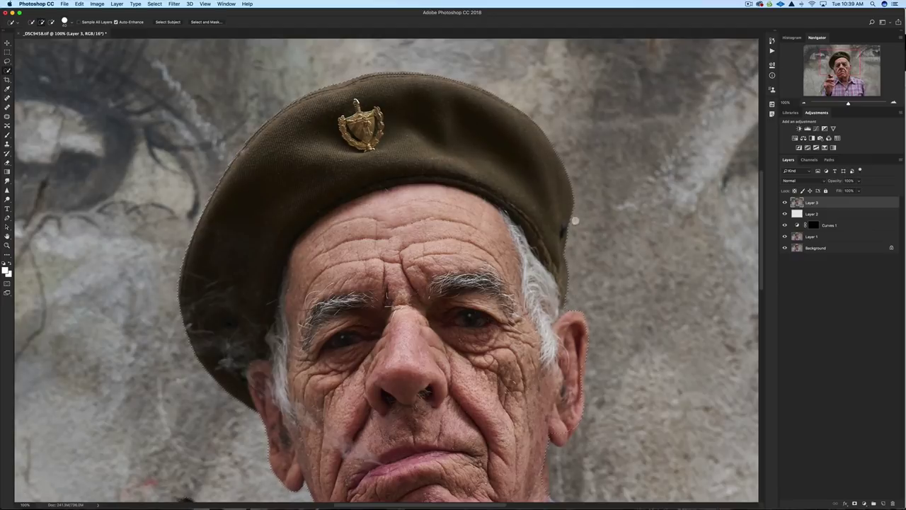
key(alt)
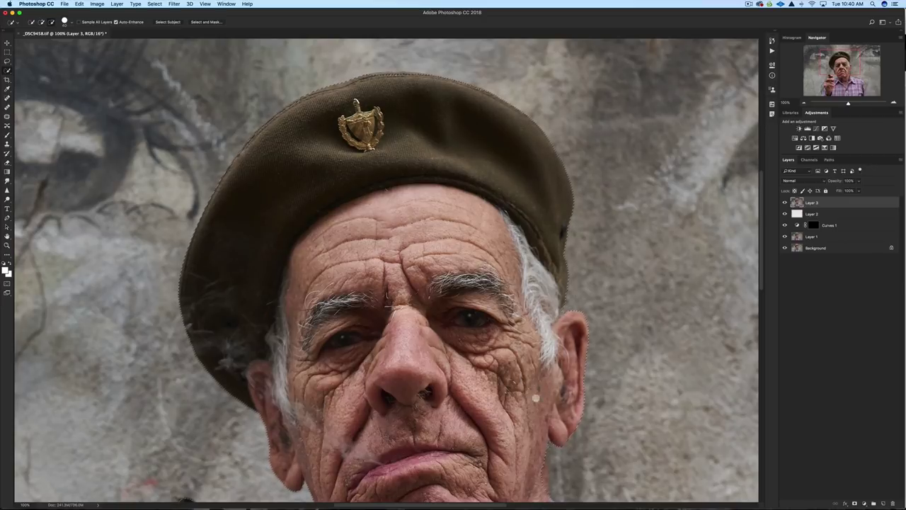
Step: Inspect the selection outline along the neck, shoulders, sleeves, hand, cigar and beret for missed or extra areas
scroll(512, 380, down, 8)
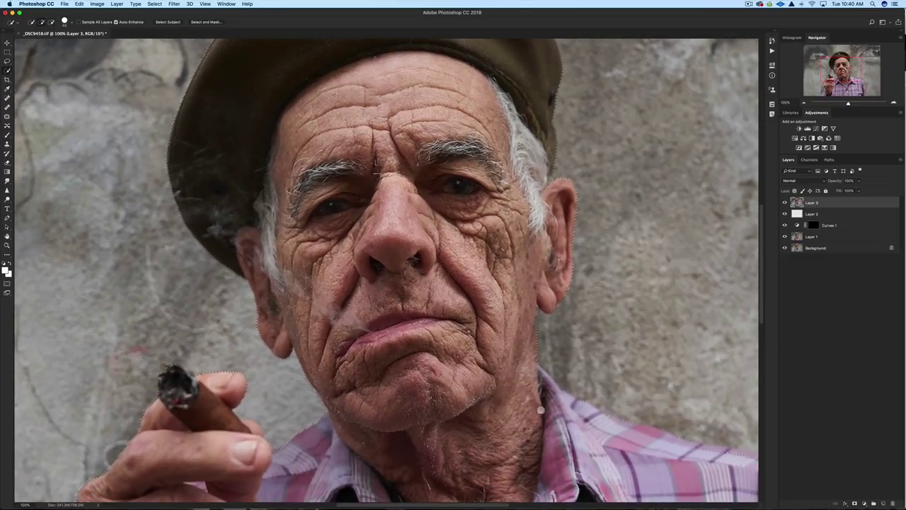
scroll(520, 381, down, 15)
scroll(520, 381, right, 12)
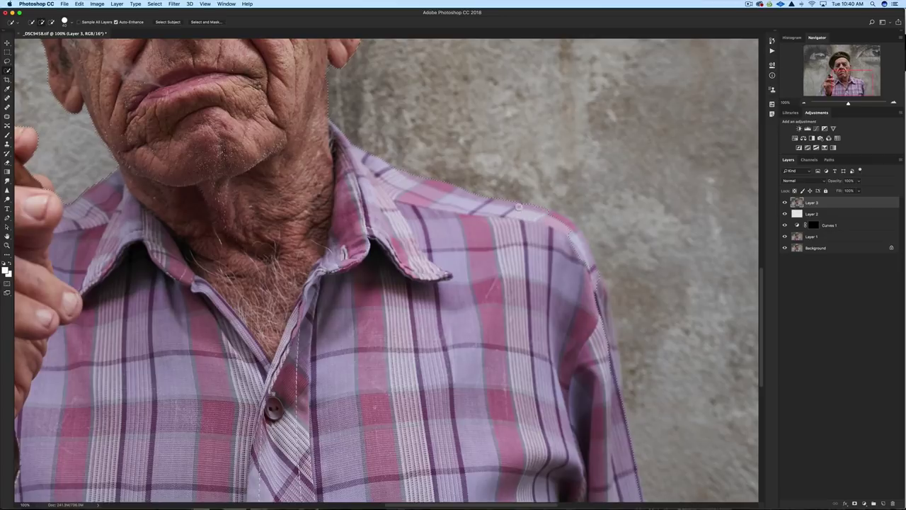
scroll(520, 205, down, 3)
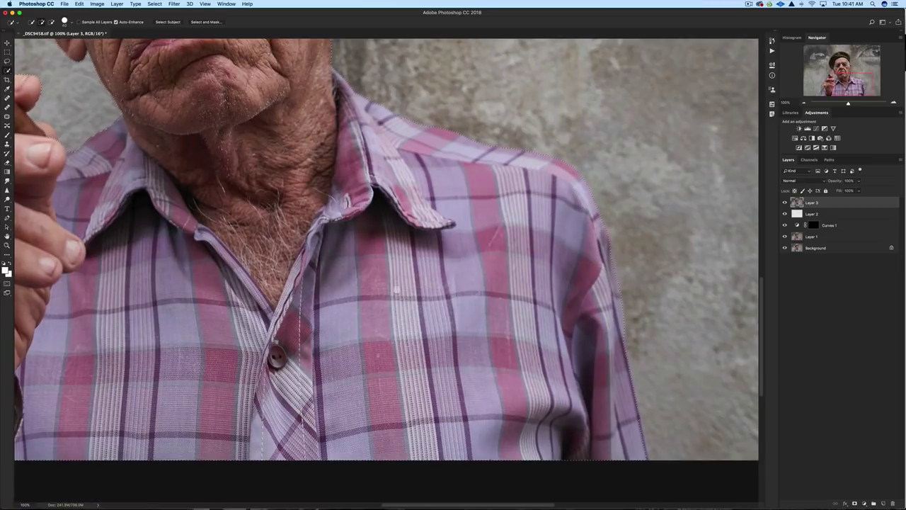
scroll(305, 307, left, 8)
click(595, 292)
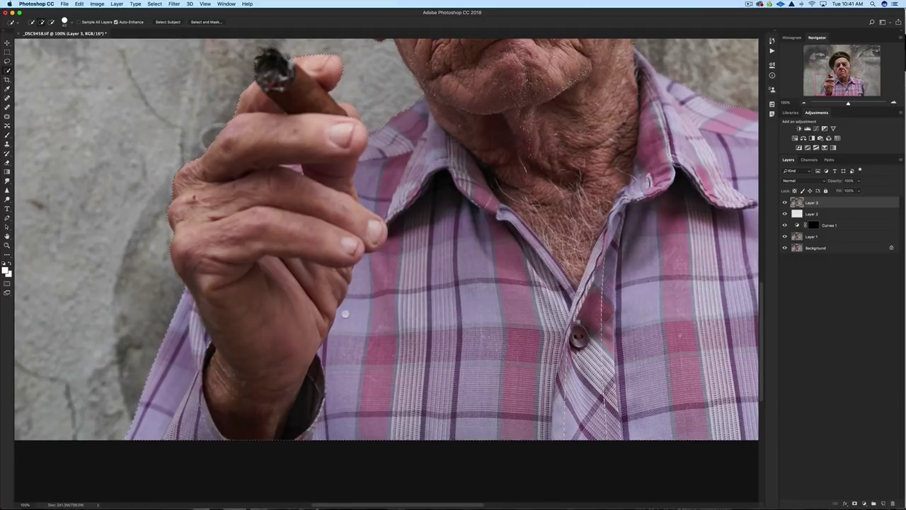
scroll(346, 314, up, 3)
scroll(334, 375, up, 3)
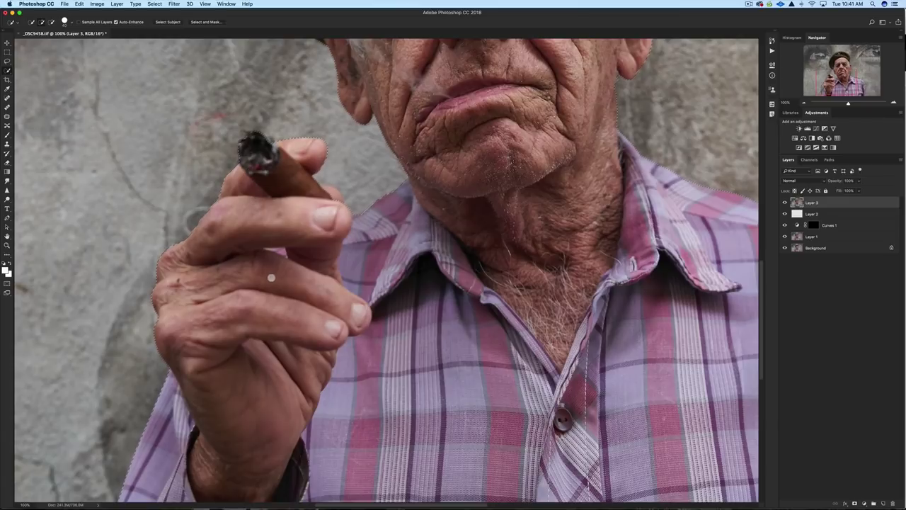
scroll(270, 273, up, 3)
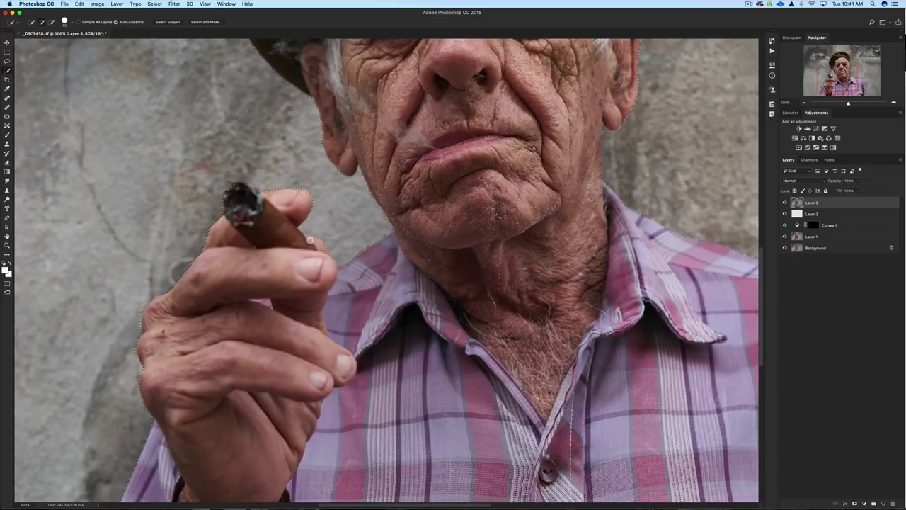
scroll(310, 240, up, 5)
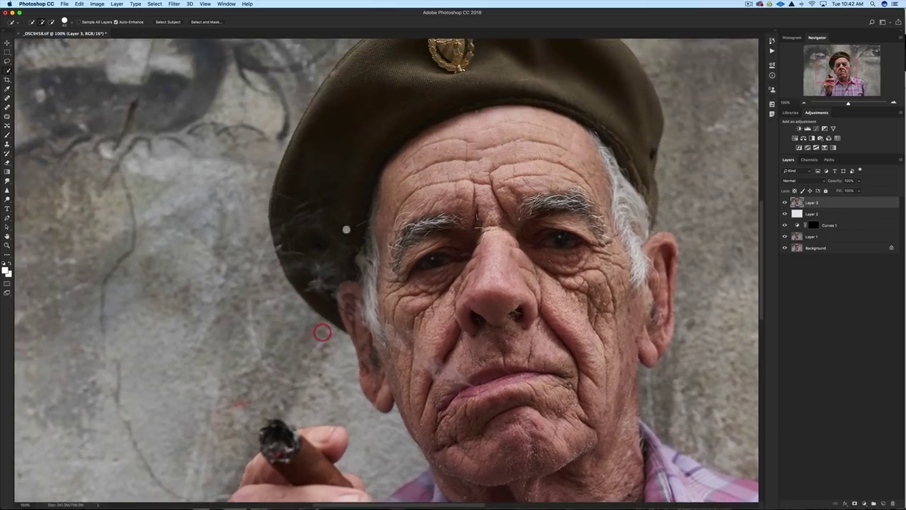
scroll(347, 229, up, 4)
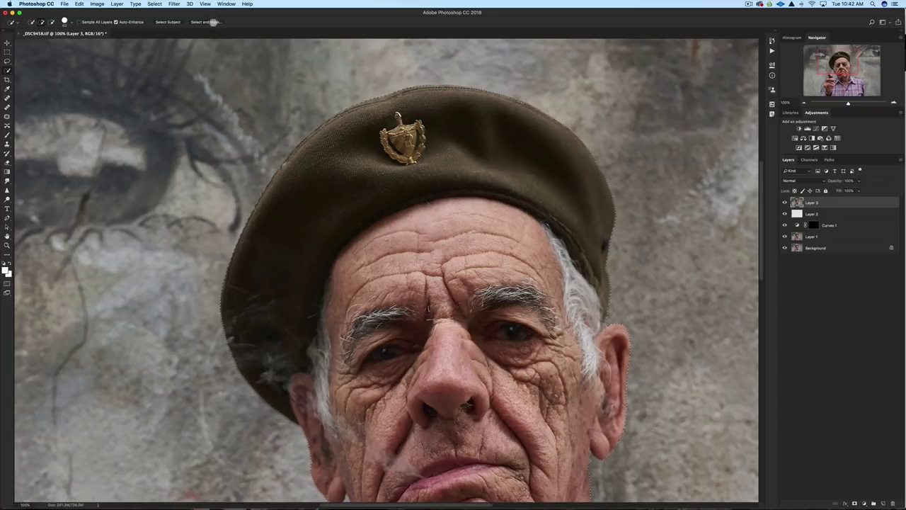
Step: Open the selection in Select and Mask and output it as a New Layer with Layer Mask
click(214, 22)
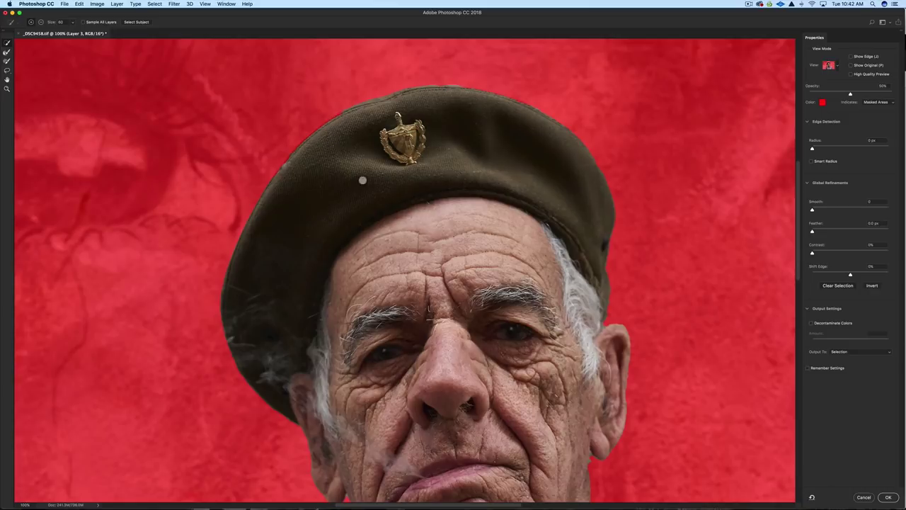
scroll(518, 125, down, 4)
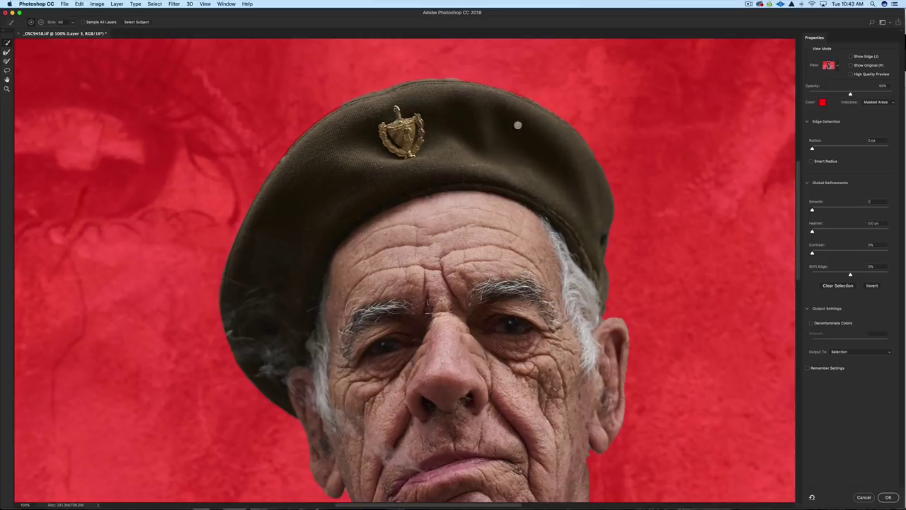
scroll(511, 150, down, 7)
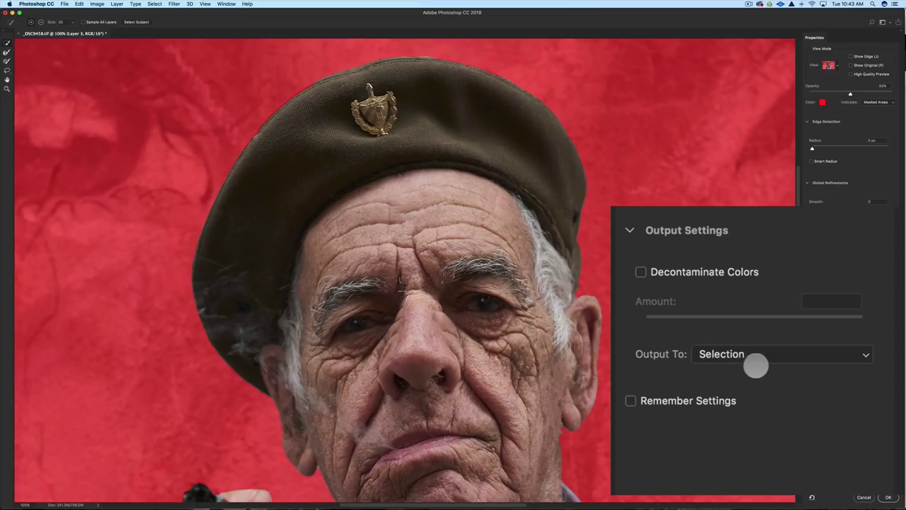
click(756, 354)
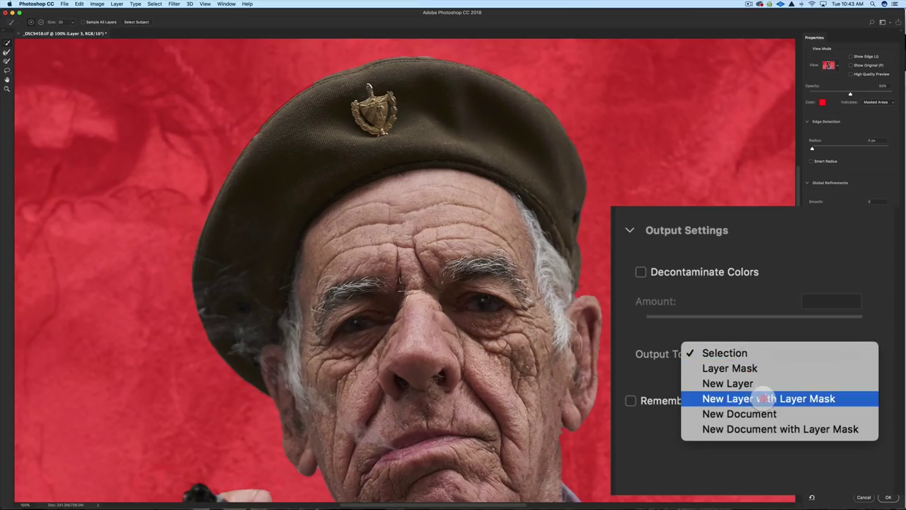
click(756, 399)
click(890, 497)
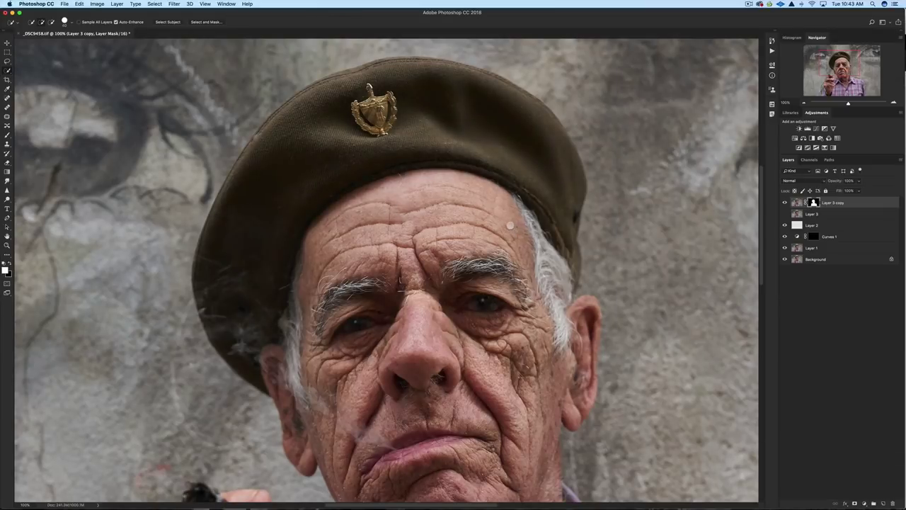
Step: Hide every layer except the masked Layer 3 copy to isolate the cut-out man on transparency
key(x)
key(x)
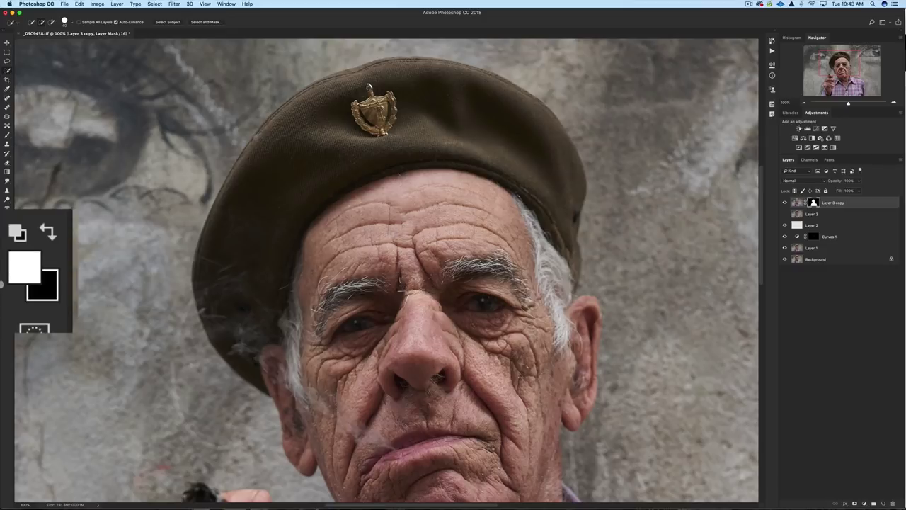
scroll(425, 269, down, 5)
drag(784, 224, 784, 296)
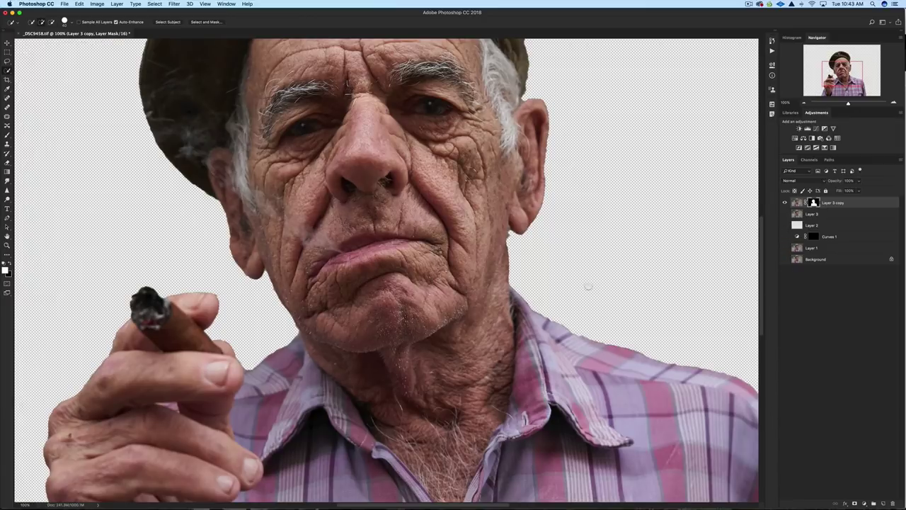
Step: Paint black on the Layer 3 copy mask with a smaller brush to remove the wall remnant beneath the earlobe
key(super+equal)
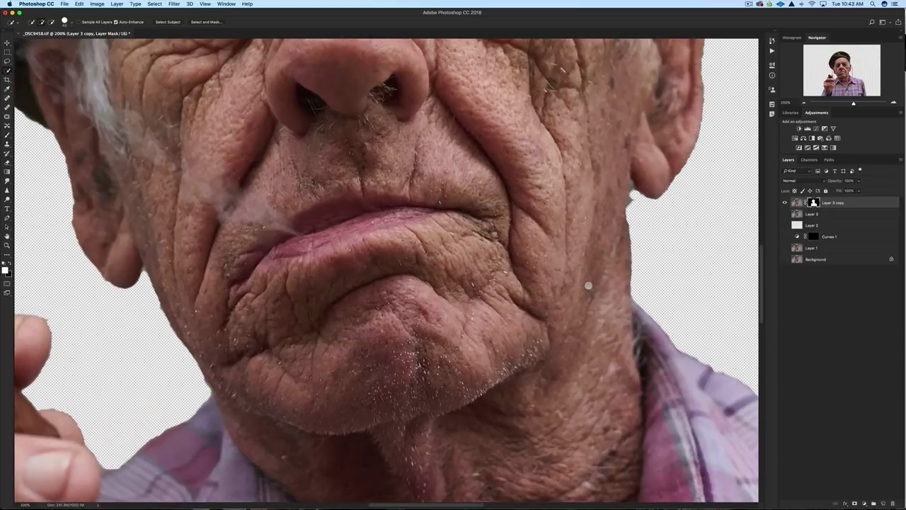
drag(602, 201, 427, 223)
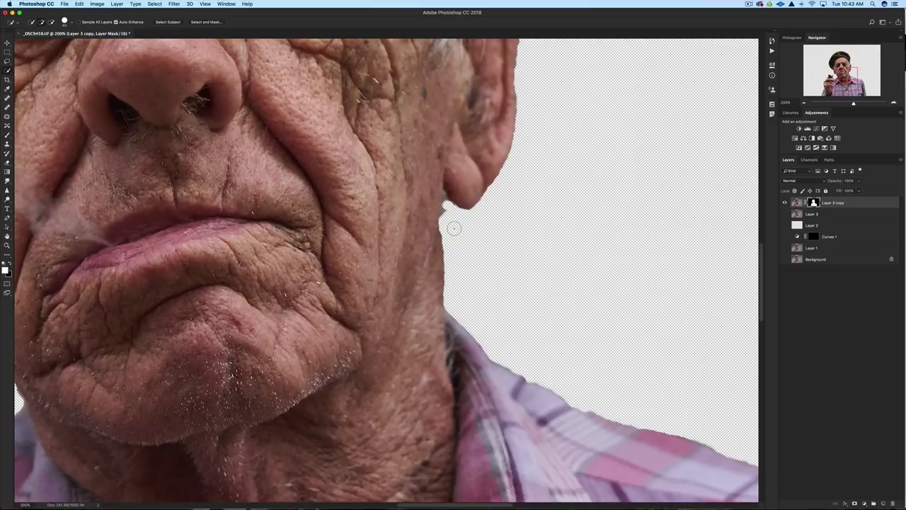
key(x)
key(bracketleft)
key(b)
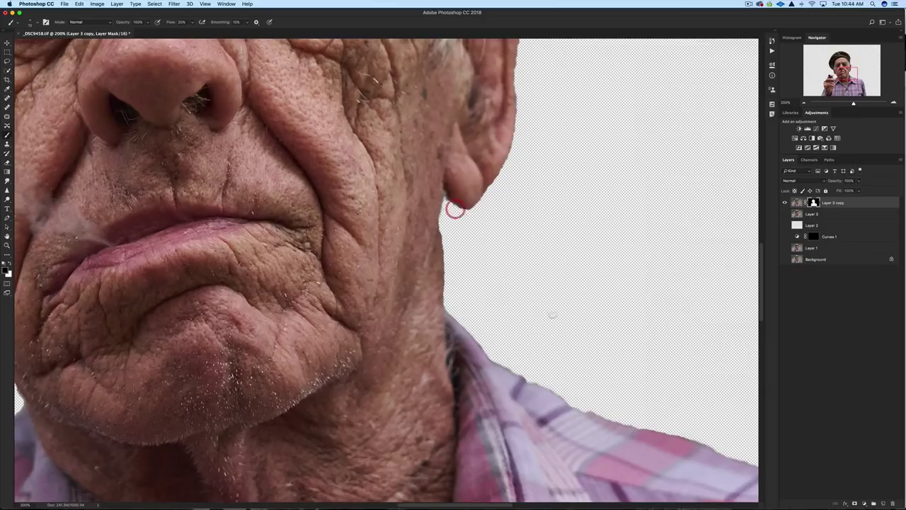
Step: Check the cut-out edge up to the beret and paint white on the mask to restore the beret's missing edge
scroll(570, 236, up, 3)
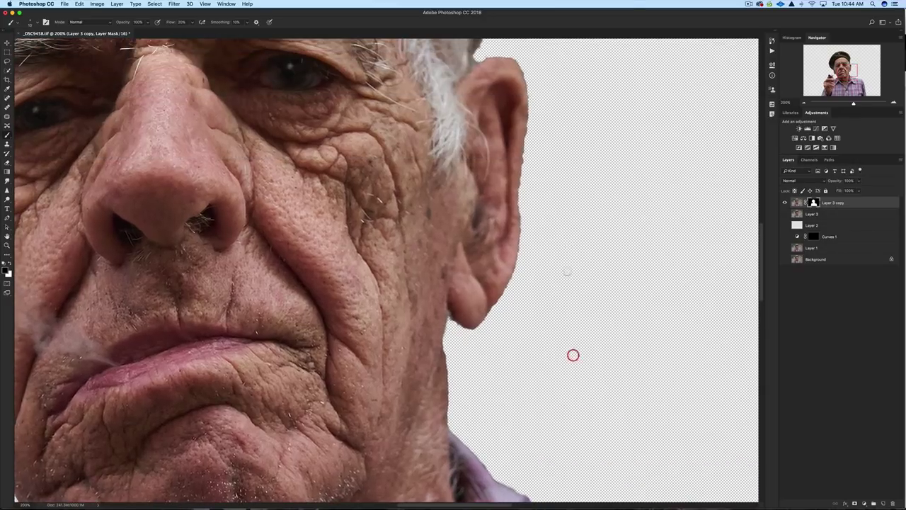
scroll(576, 312, up, 3)
scroll(576, 298, up, 5)
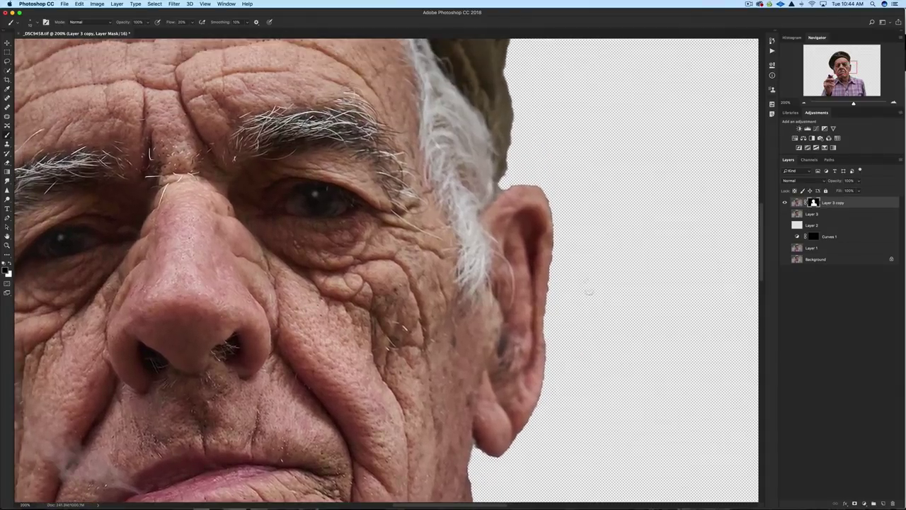
scroll(618, 328, up, 3)
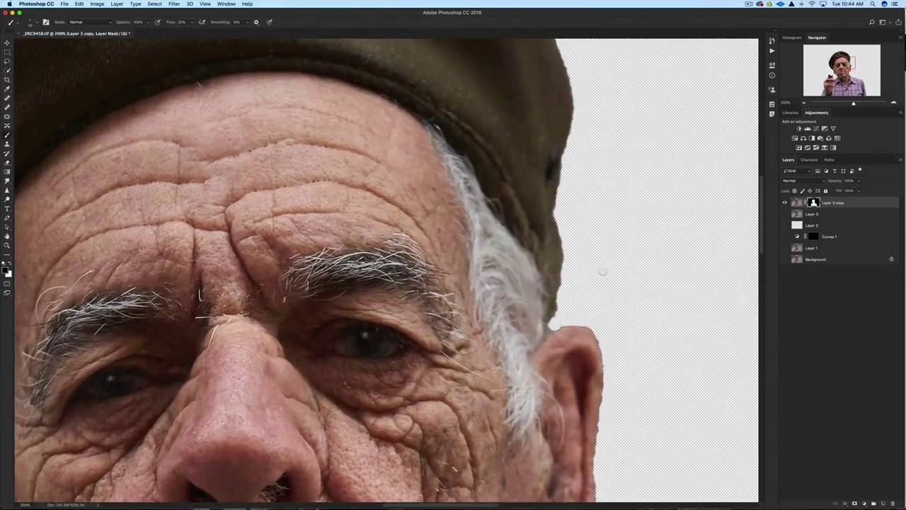
scroll(603, 264, up, 6)
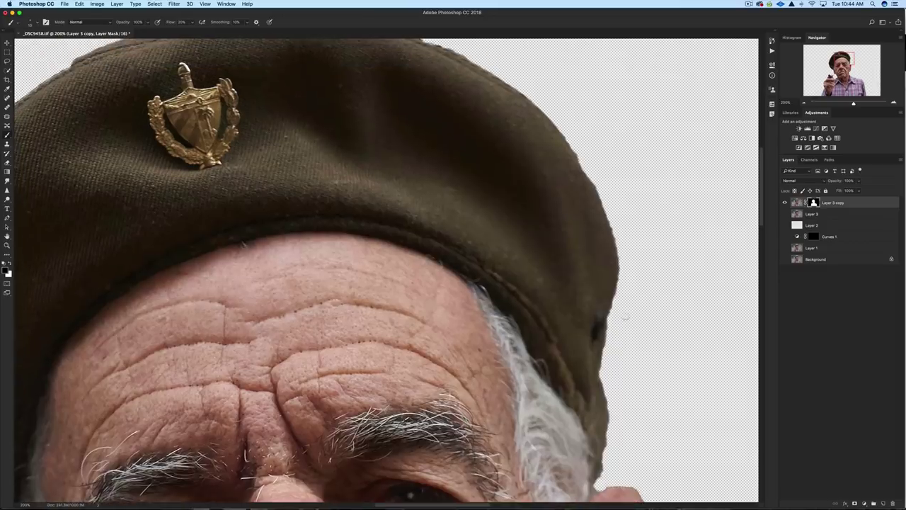
scroll(591, 239, up, 5)
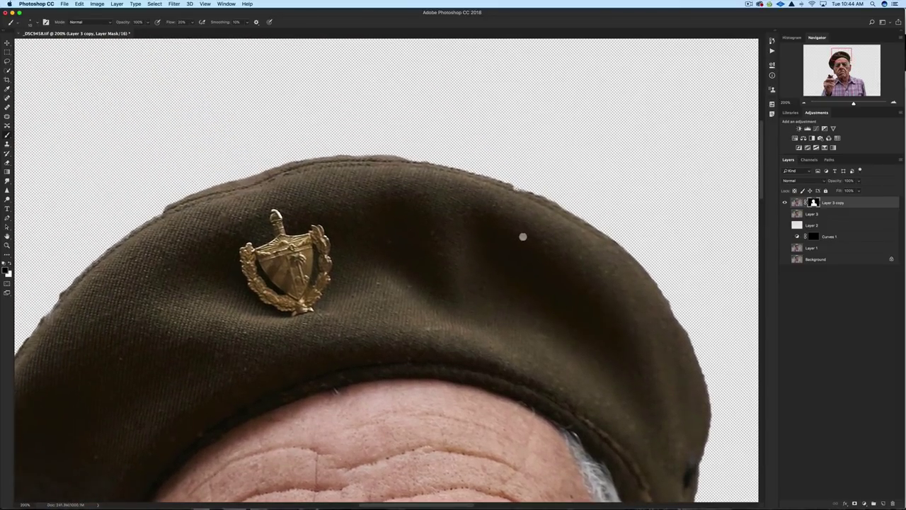
key(x)
click(171, 215)
key(super+minus)
key(super+minus)
key(super+minus)
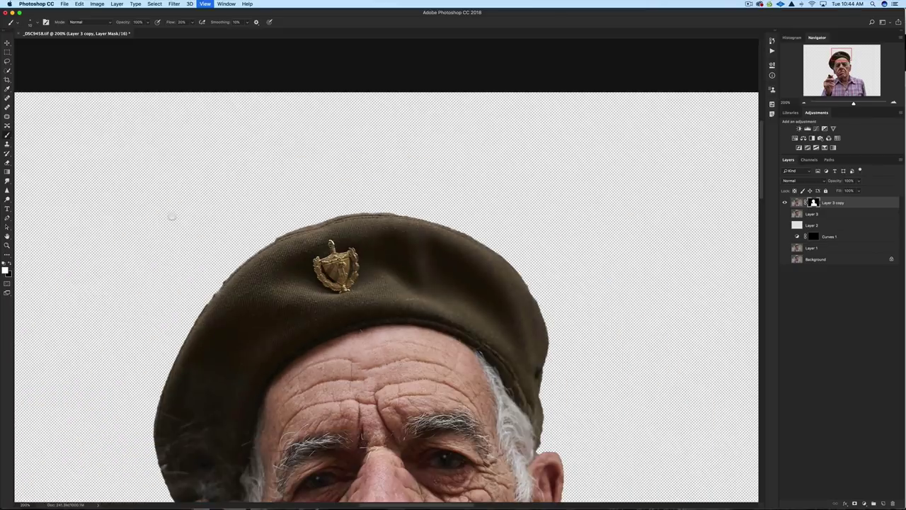
Step: Turn all the hidden layers beneath the Layer 3 copy back on to show the full image
key(super+minus)
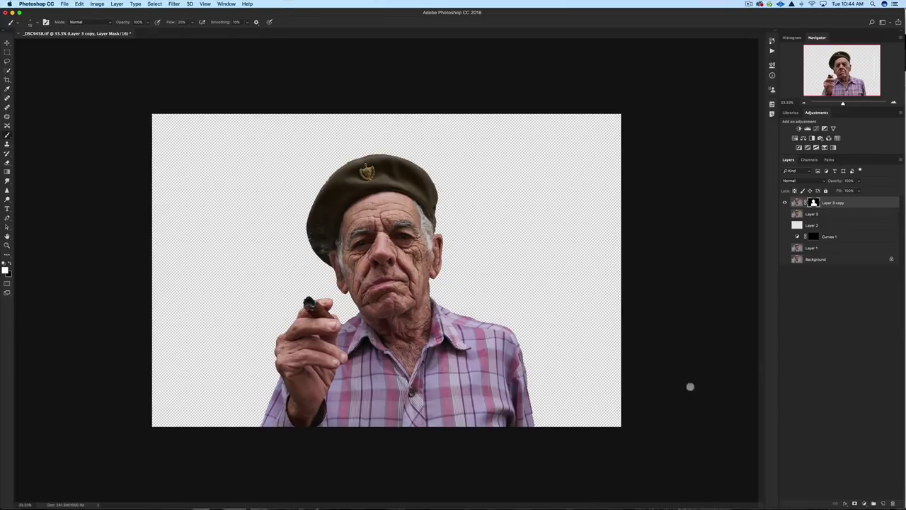
drag(784, 213, 786, 259)
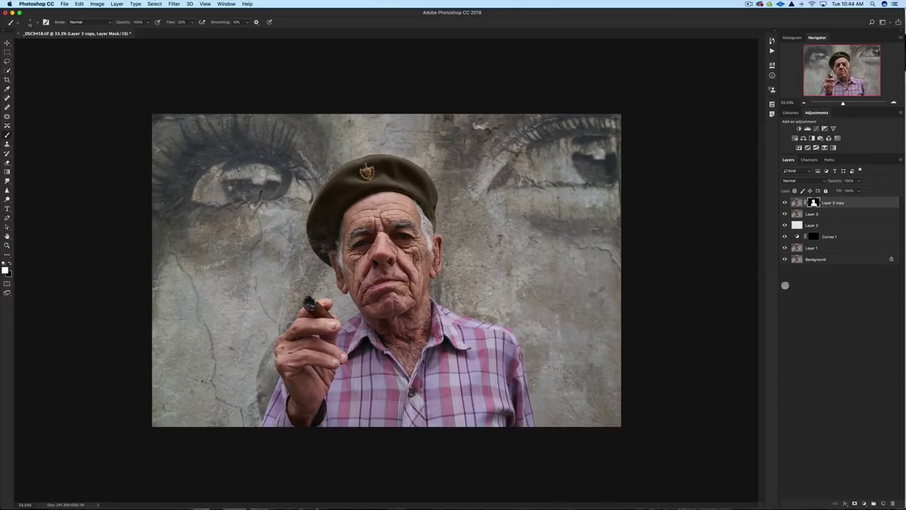
alt+click(785, 259)
alt+click(784, 259)
Step: Add a Curves adjustment layer above the Layer 3 copy and pull its midtones down to darken the image
click(864, 502)
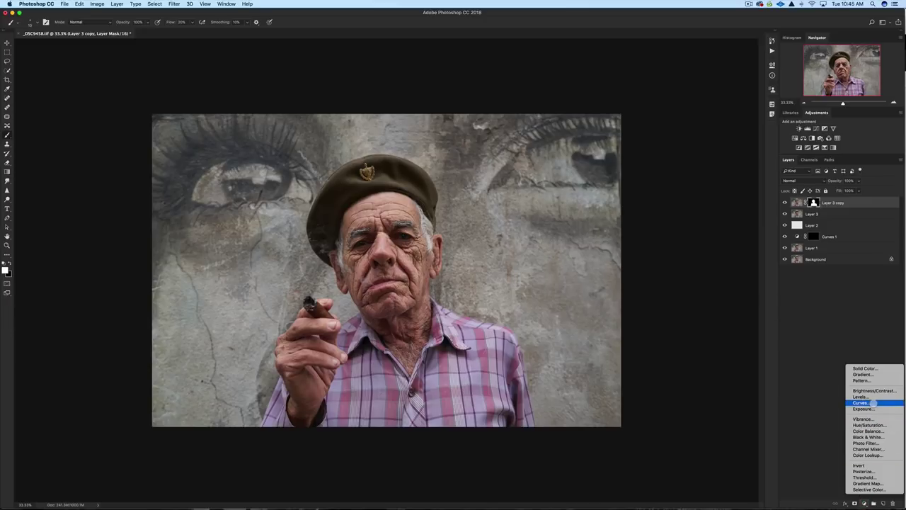
click(861, 403)
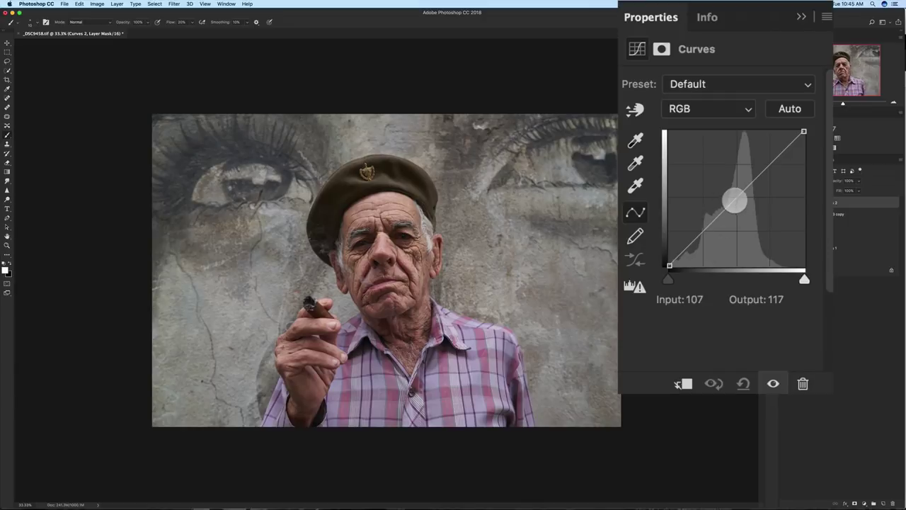
drag(733, 199, 738, 209)
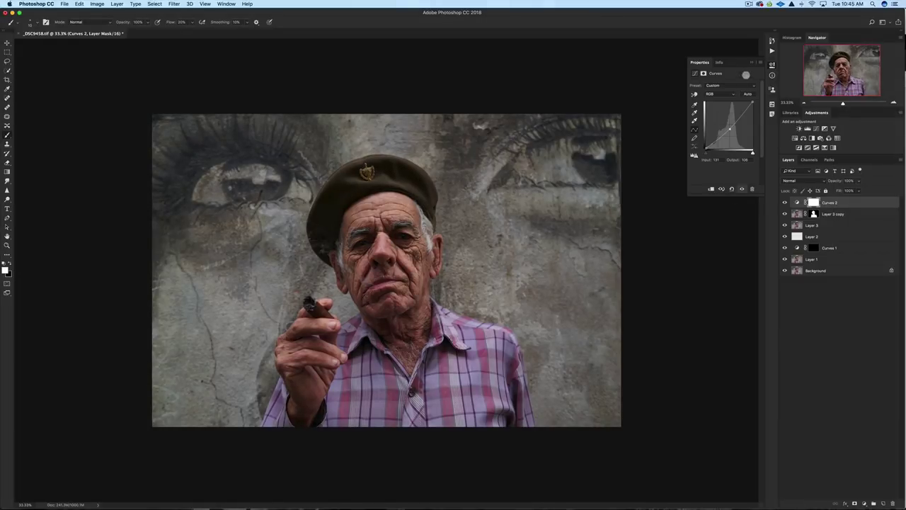
click(797, 199)
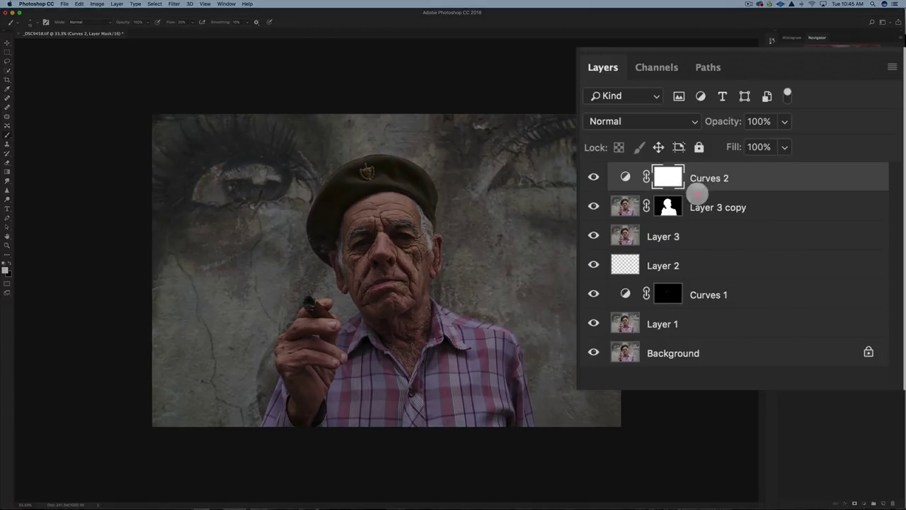
Step: Clip Curves 2 to the Layer 3 copy and invert that layer's mask so the darkening affects only the wall
alt+click(698, 192)
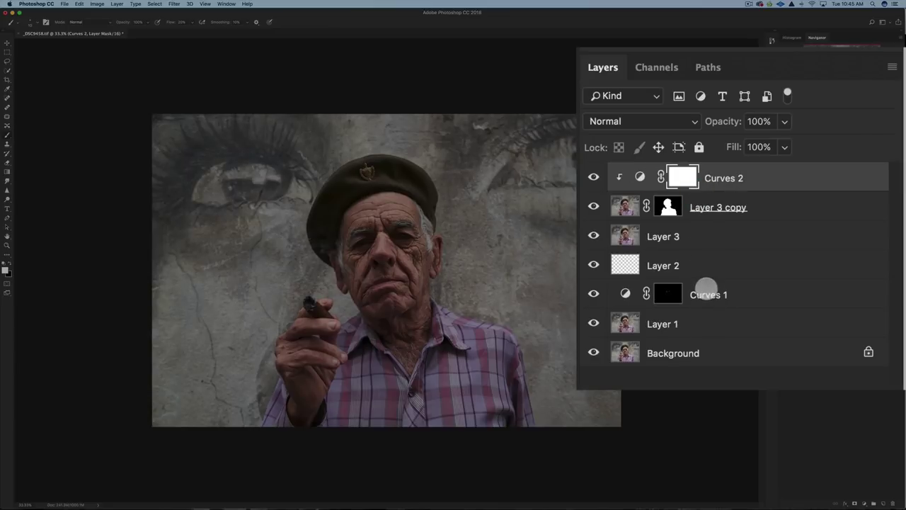
click(666, 205)
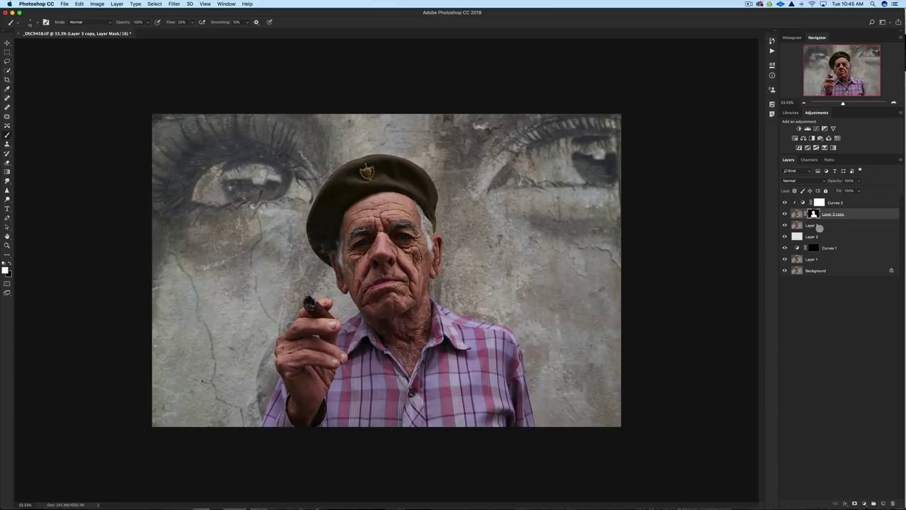
shift+click(820, 225)
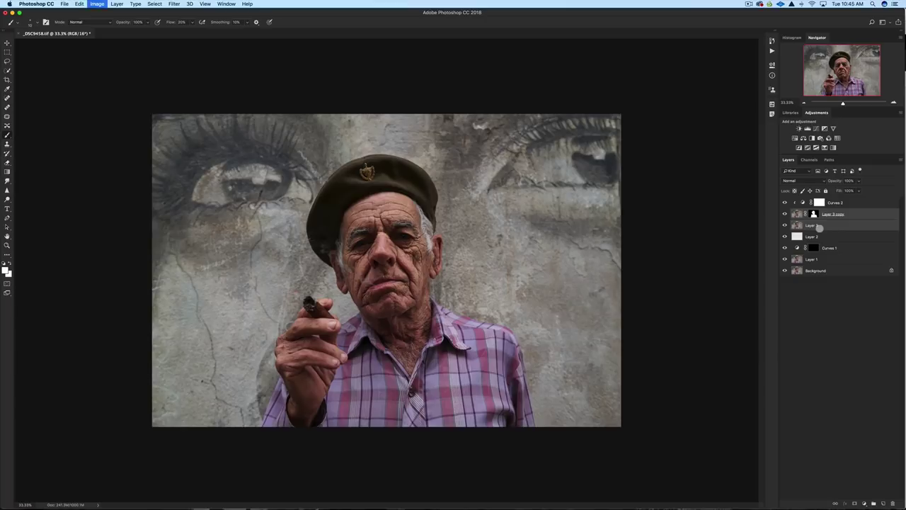
click(813, 214)
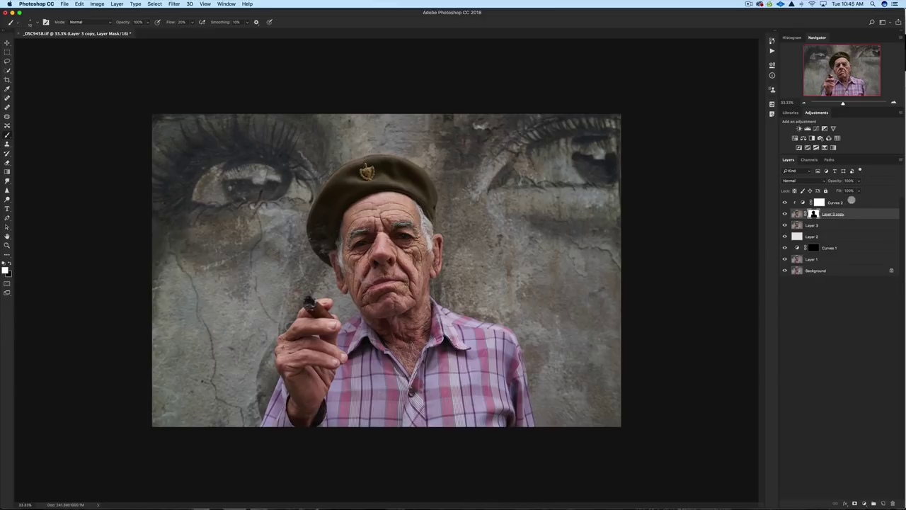
Step: Set the blend mode of the clipped Curves 2 layer to Luminosity
click(852, 201)
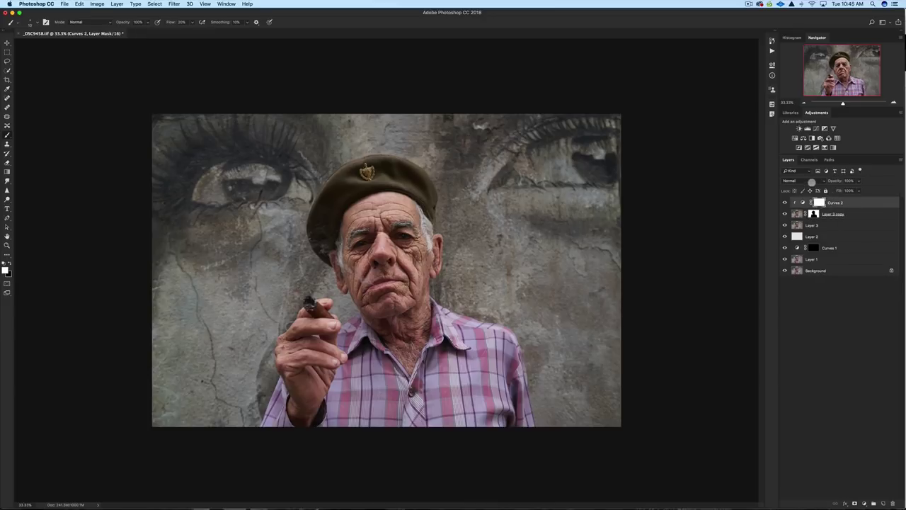
click(812, 182)
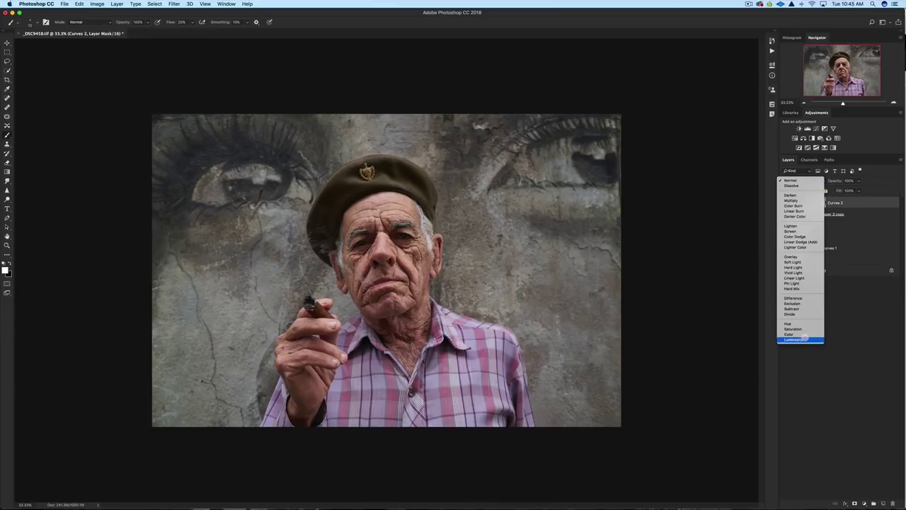
click(805, 339)
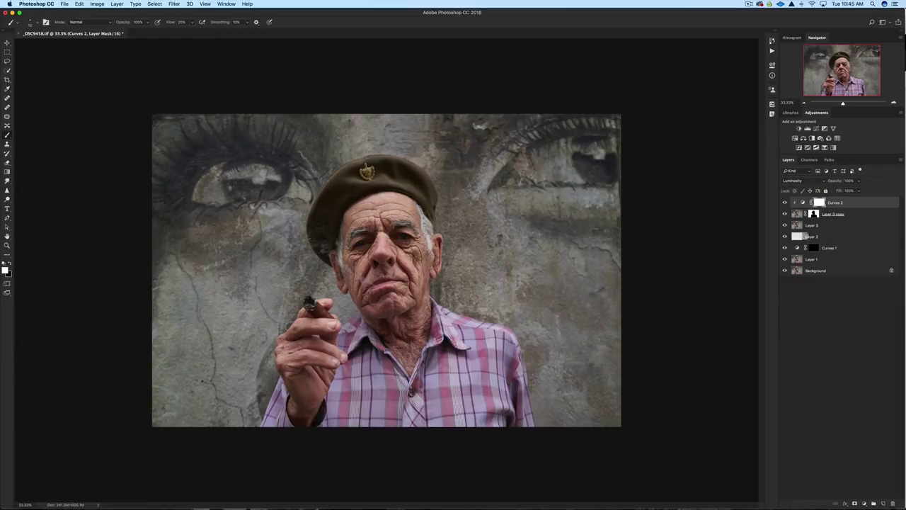
Step: Lower the opacity of Curves 2 to 78% and compare the image with and without the layer
drag(836, 182, 827, 183)
click(839, 180)
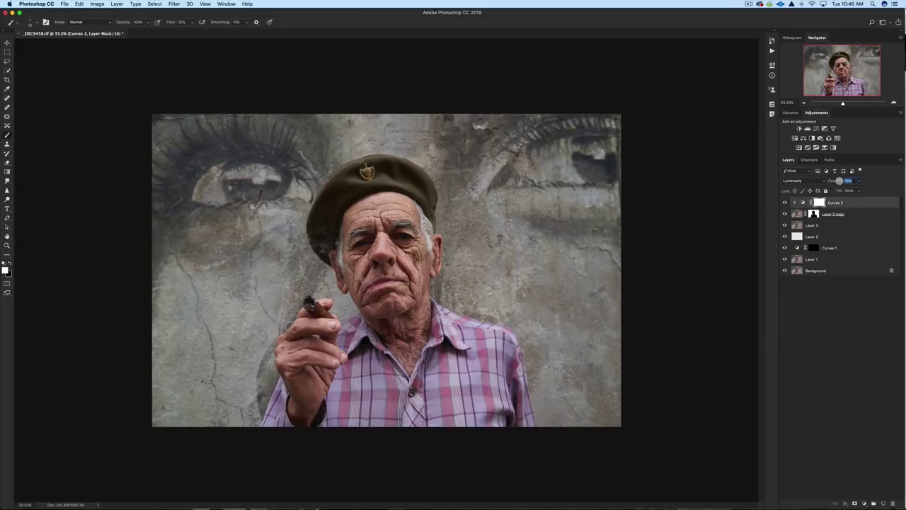
drag(834, 182, 837, 181)
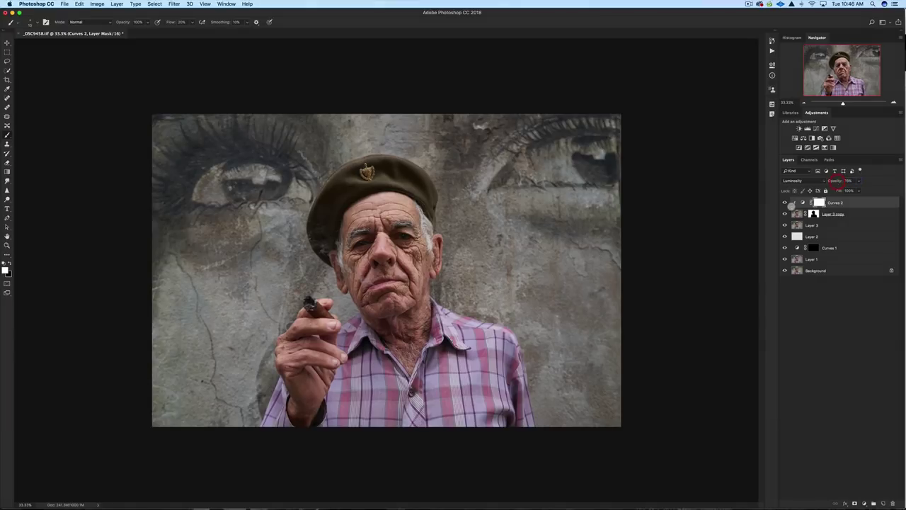
click(785, 202)
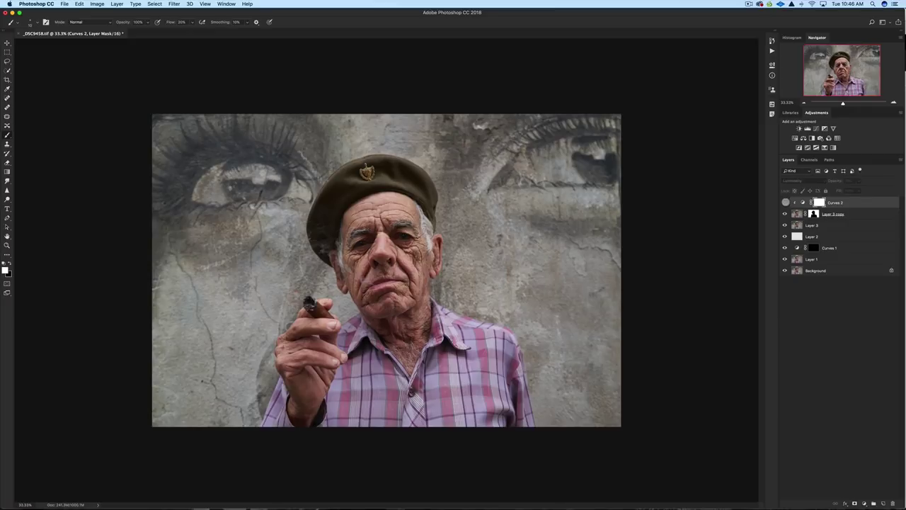
click(784, 202)
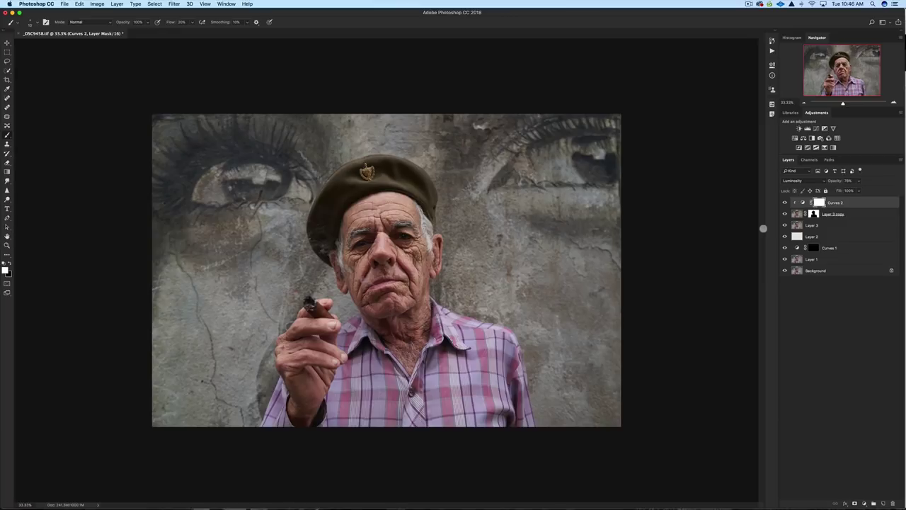
Step: Stamp all visible layers into a new top layer and apply a High Pass filter with a 30-pixel radius to it
key(super+alt+shift+e)
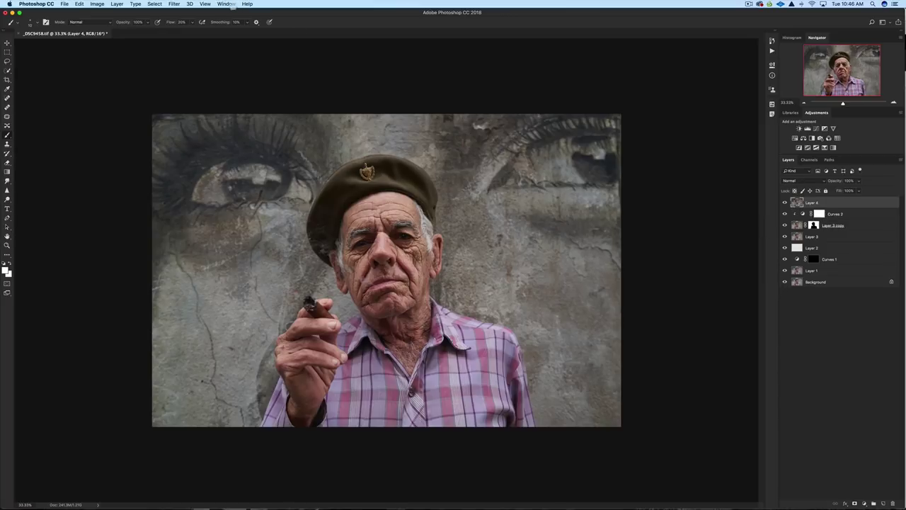
click(177, 4)
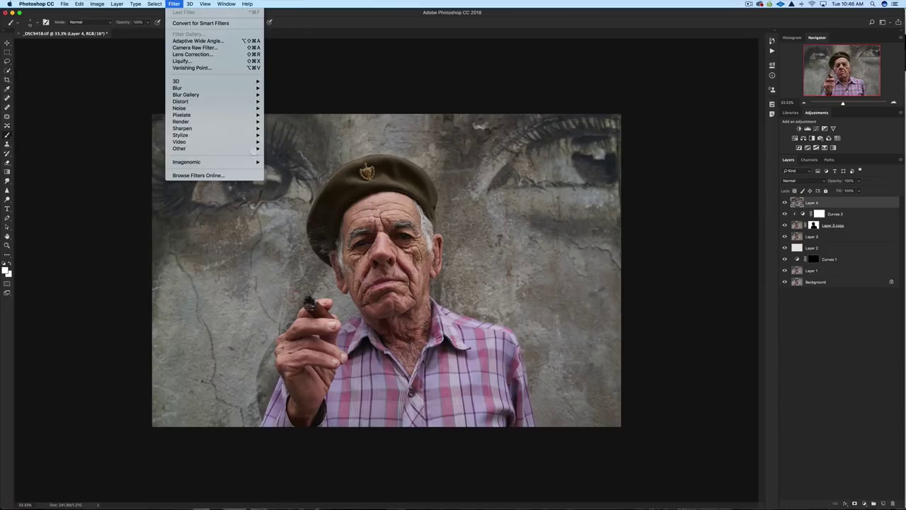
mouse_move(253, 149)
click(283, 155)
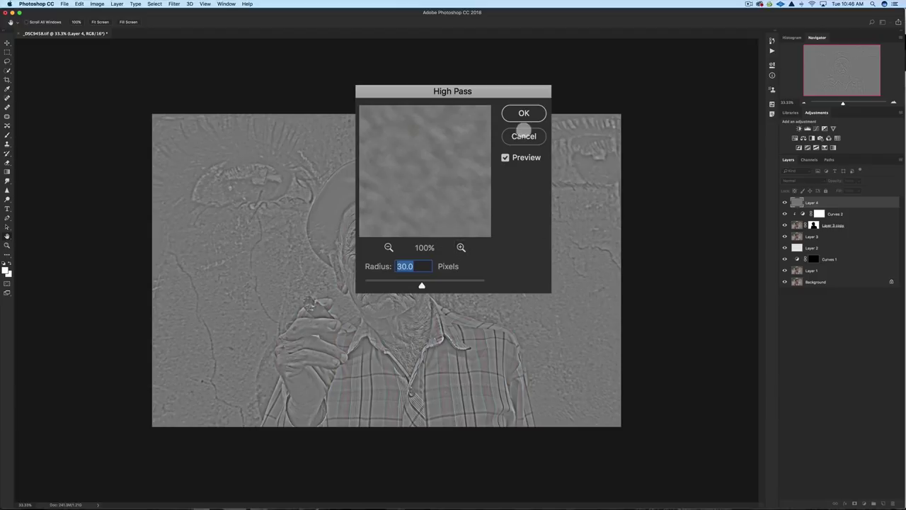
click(524, 112)
key(b)
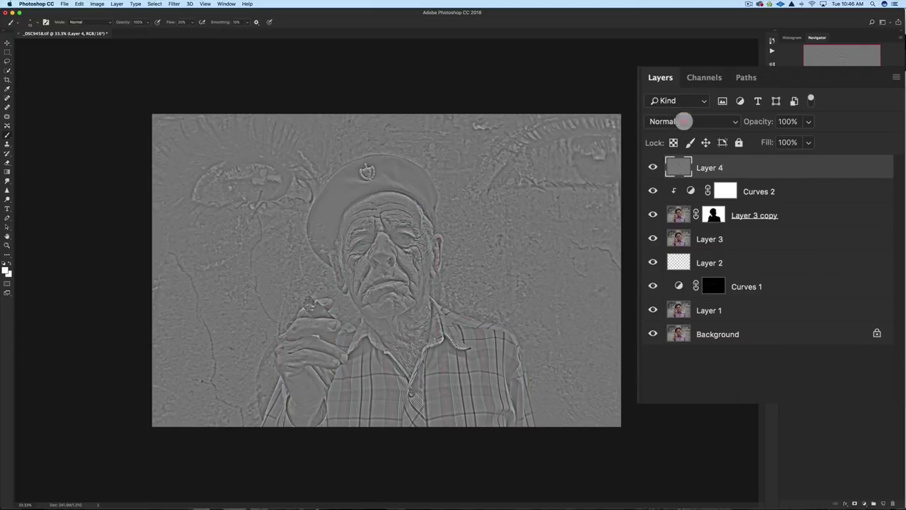
Step: Set the High Pass layer's blend mode to Soft Light and compare the image with and without it
click(799, 181)
click(671, 292)
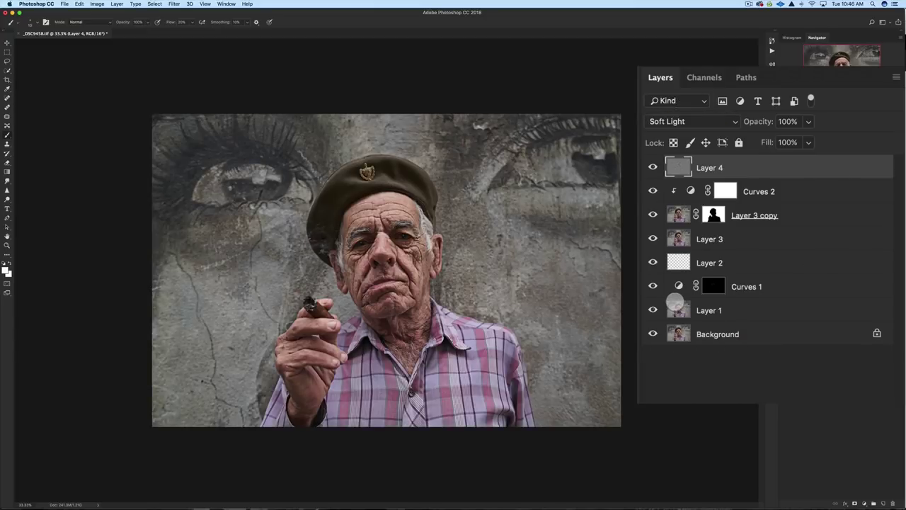
click(653, 167)
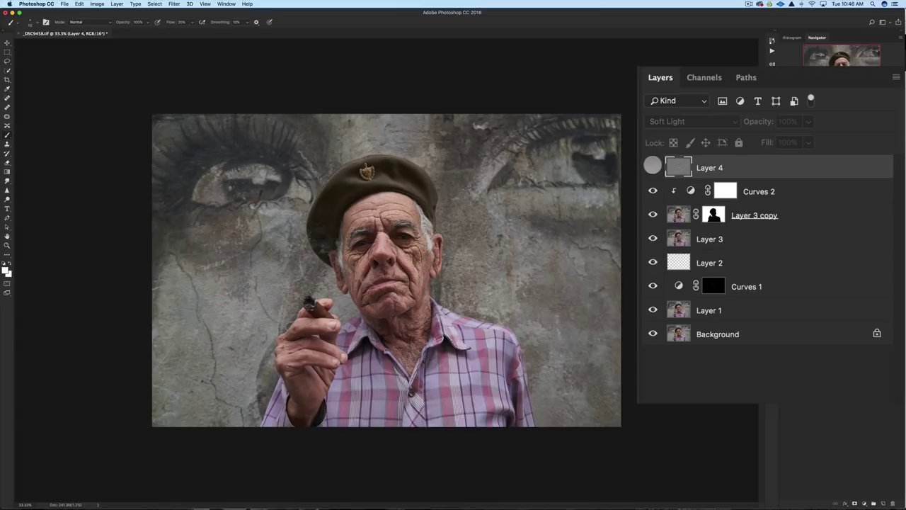
click(653, 167)
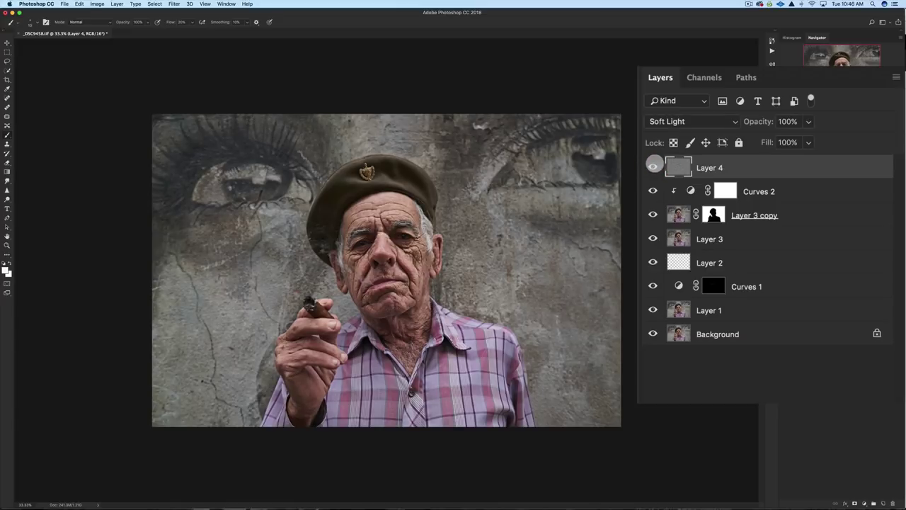
click(653, 167)
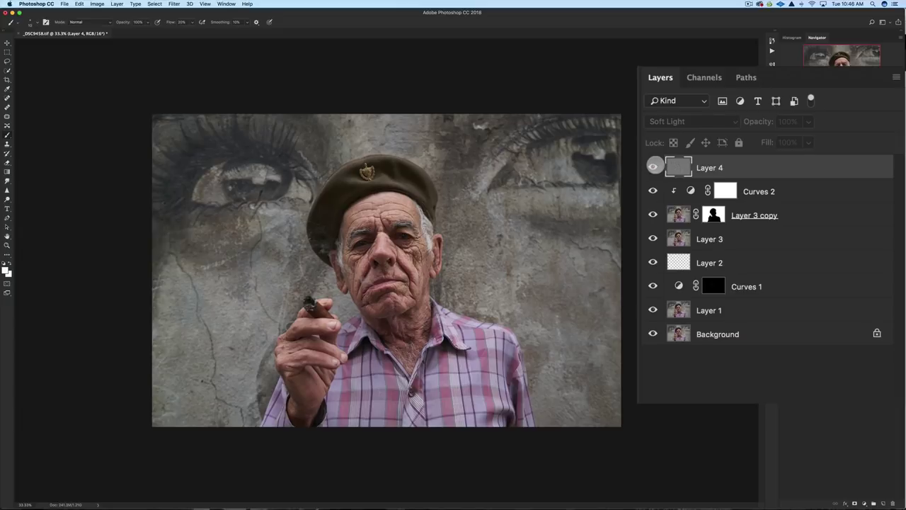
click(653, 167)
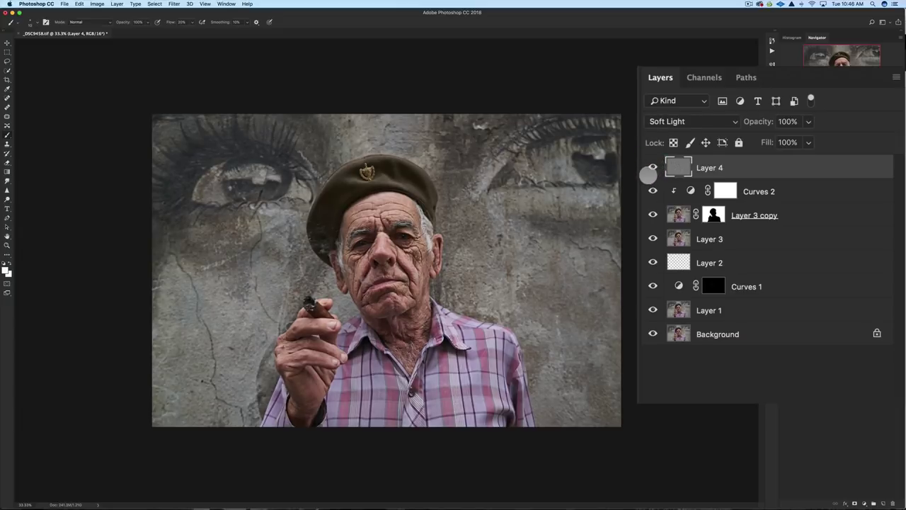
Step: Reduce the High Pass layer's opacity to 39%, checking the sharpening against the image without it
drag(764, 122, 728, 122)
click(652, 167)
click(652, 166)
drag(755, 122, 750, 123)
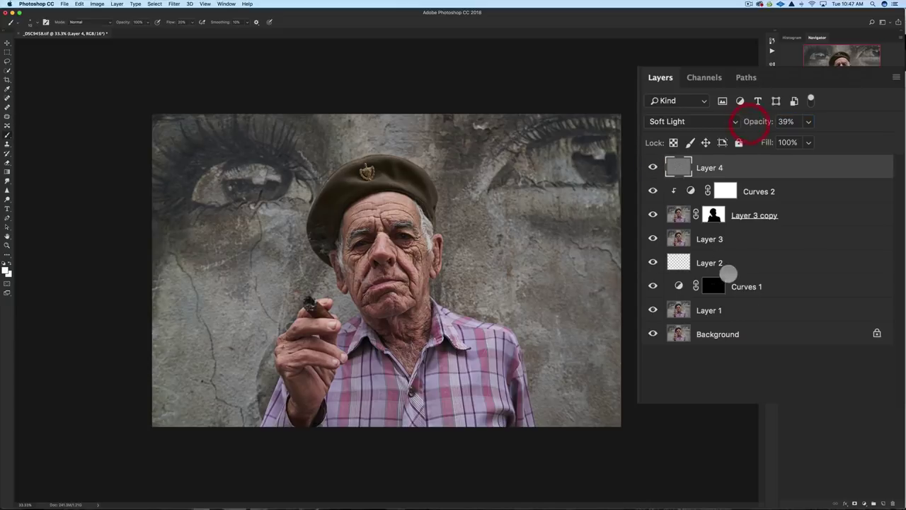
Step: Add a Curves adjustment layer above Layer 4, shape a contrast S-curve, and compare the image with and without it
click(864, 503)
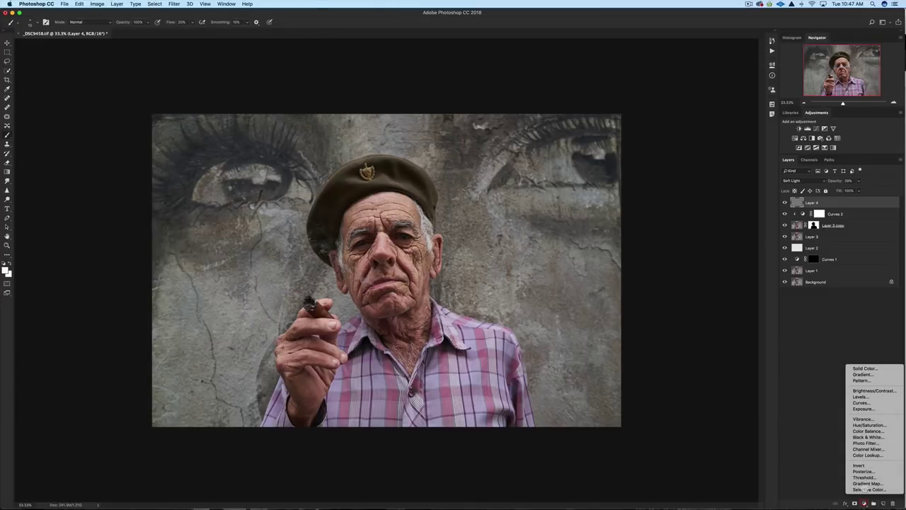
click(861, 403)
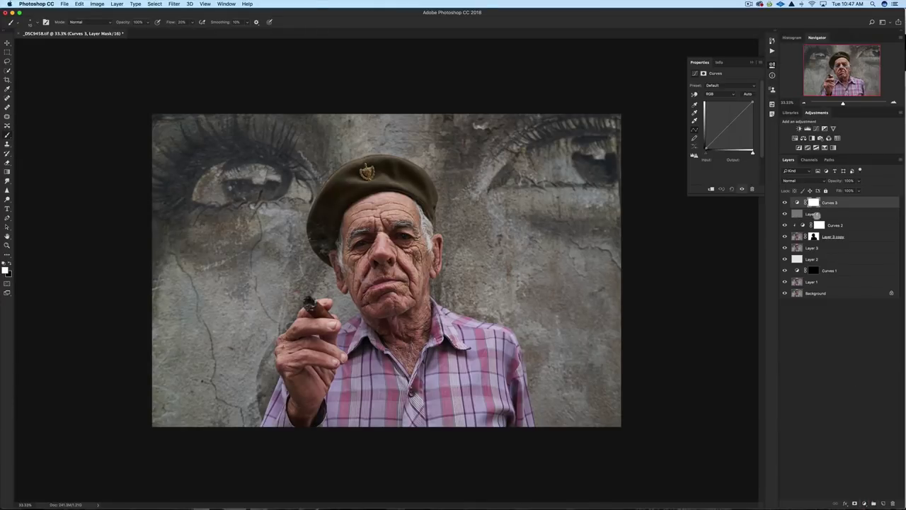
drag(703, 205, 705, 206)
drag(758, 156, 757, 146)
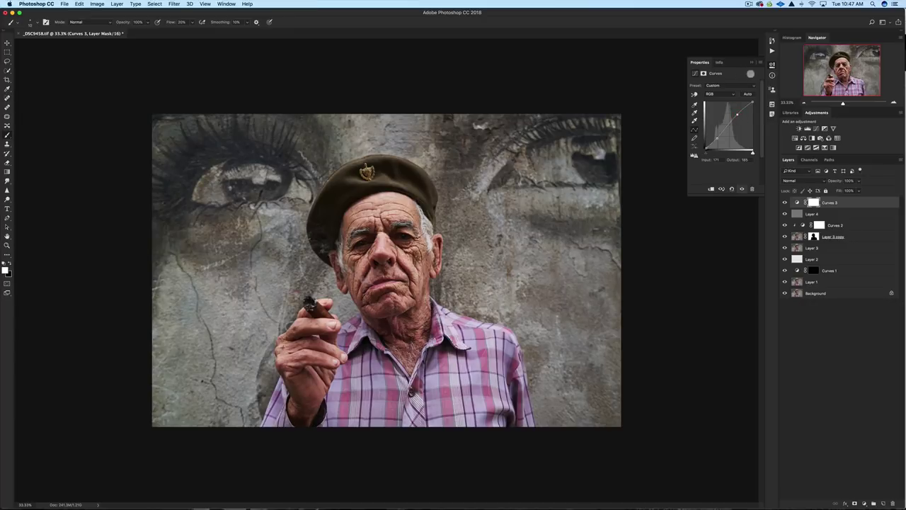
click(750, 62)
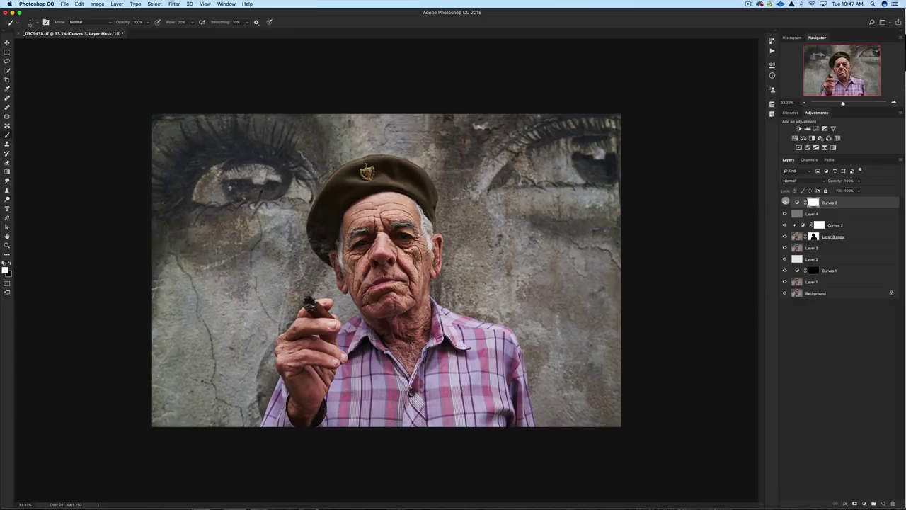
click(784, 202)
click(784, 202)
Step: Try Soft Light, Vivid Light and Hard Light as the Curves 3 layer's blend mode, settling on Soft Light
click(801, 181)
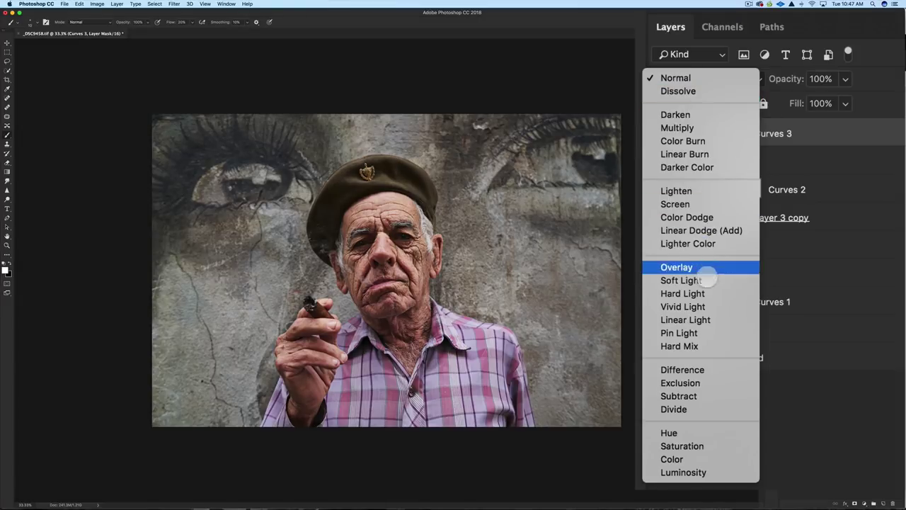
click(708, 281)
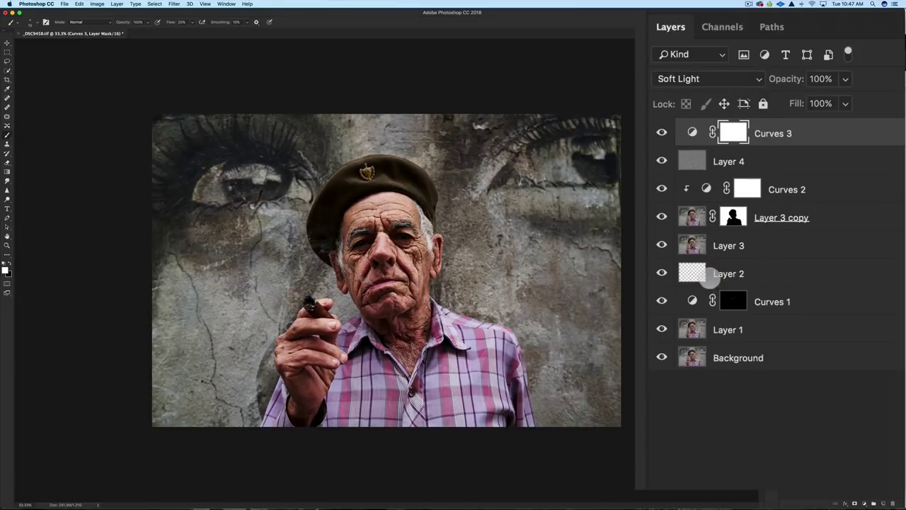
click(720, 79)
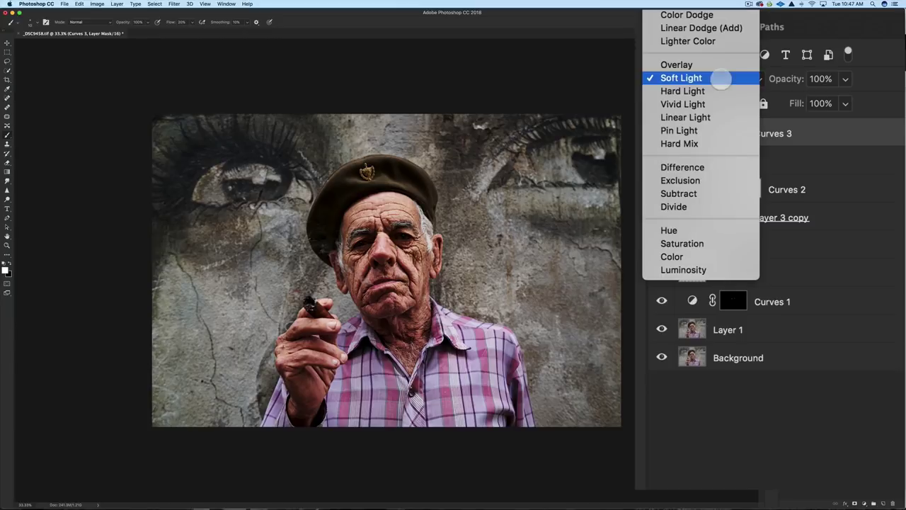
click(708, 104)
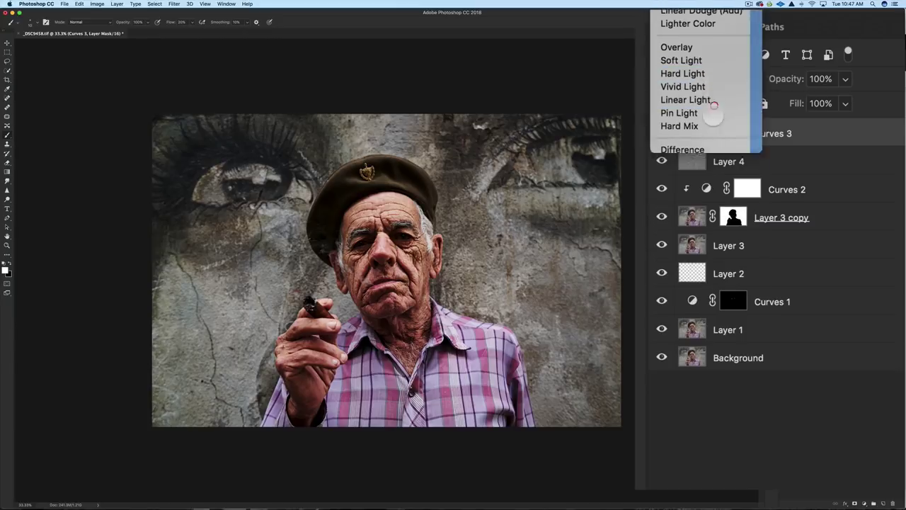
click(718, 78)
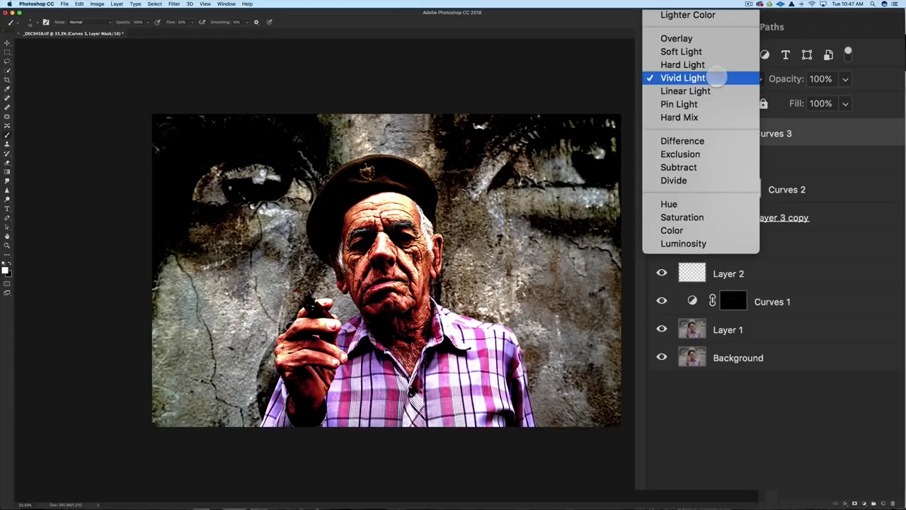
click(705, 65)
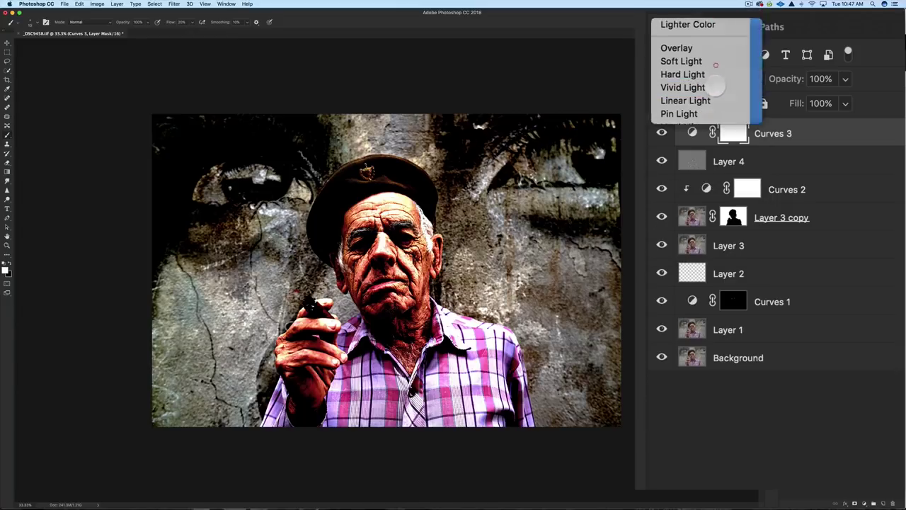
click(721, 78)
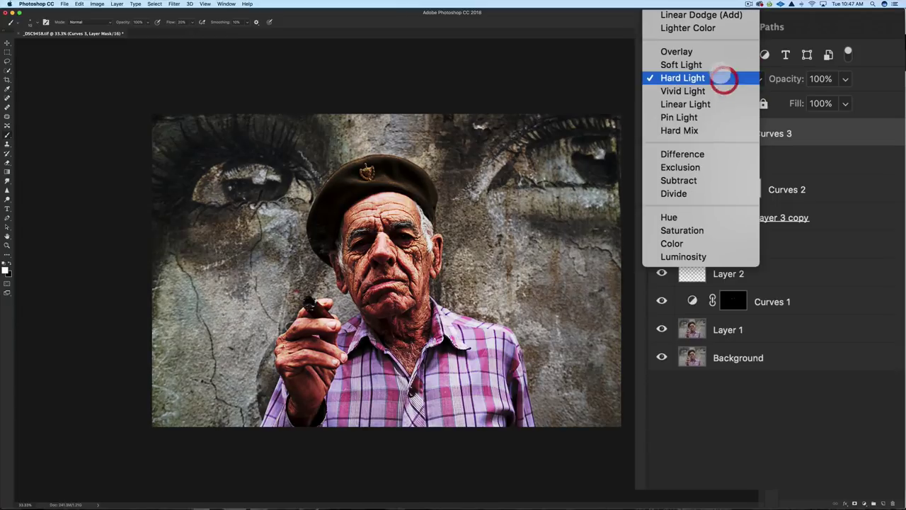
click(720, 64)
Step: Lower the Curves 3 layer's opacity to 15%, checking its effect, and compare the full edit with the Background layer alone
drag(779, 78, 720, 78)
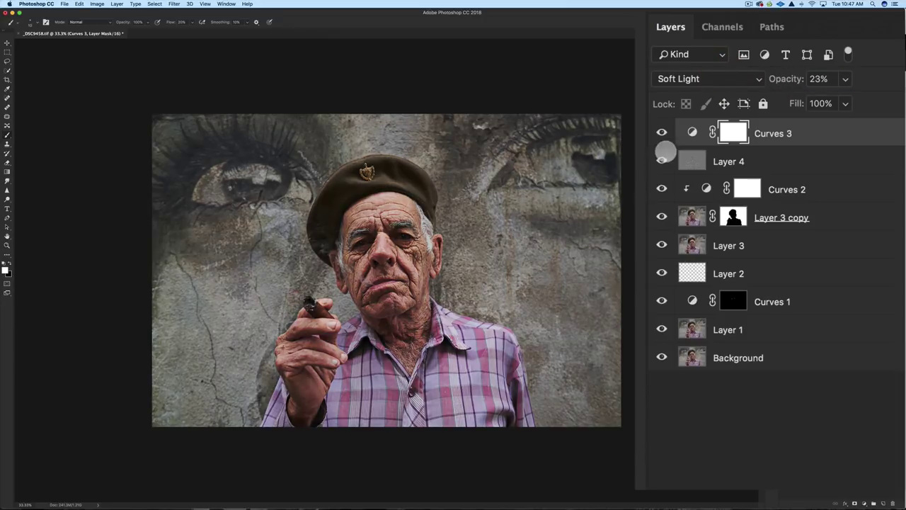
click(661, 132)
click(661, 133)
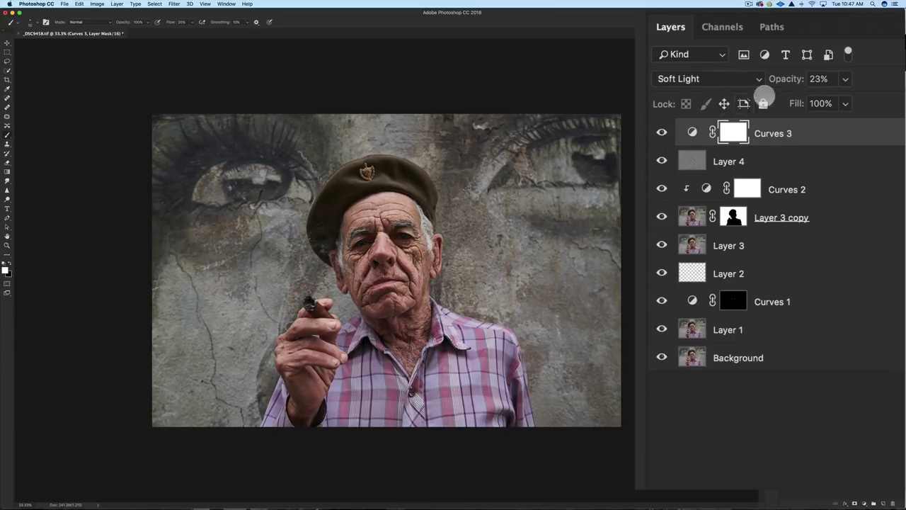
drag(779, 79, 773, 78)
click(662, 132)
click(670, 130)
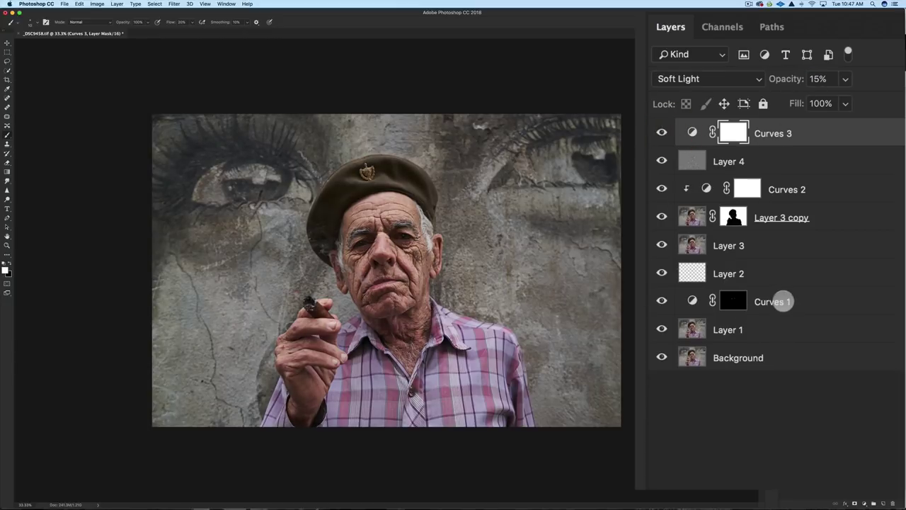
alt+click(663, 357)
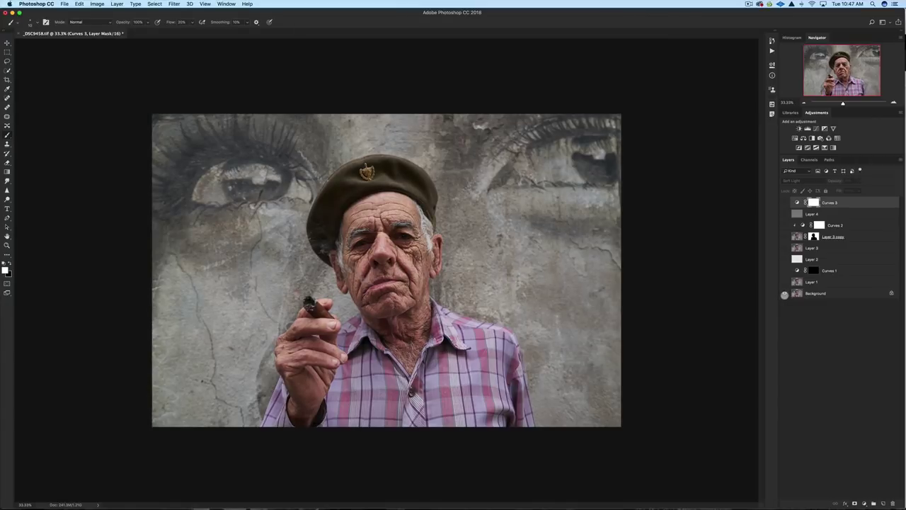
alt+click(784, 293)
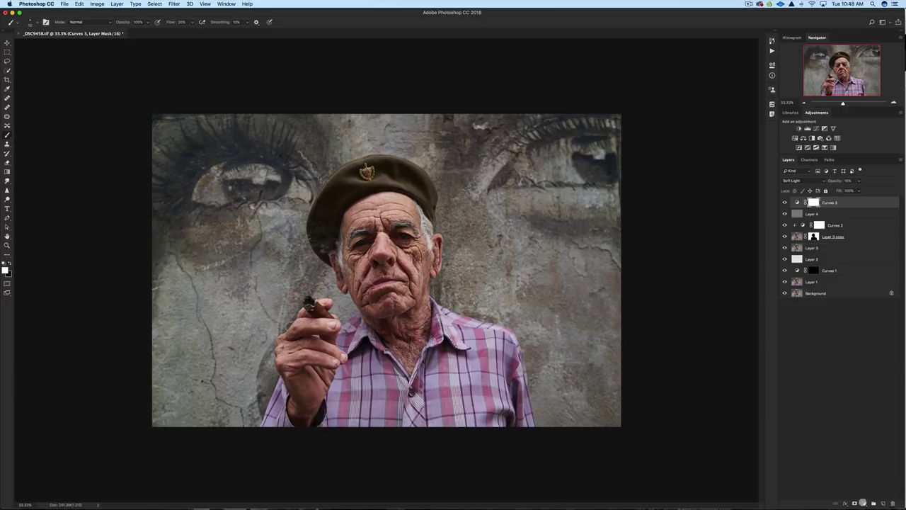
Step: Add a Hue/Saturation adjustment layer above Curves 3, set its Saturation to +1, and compare the image with and without it
click(863, 502)
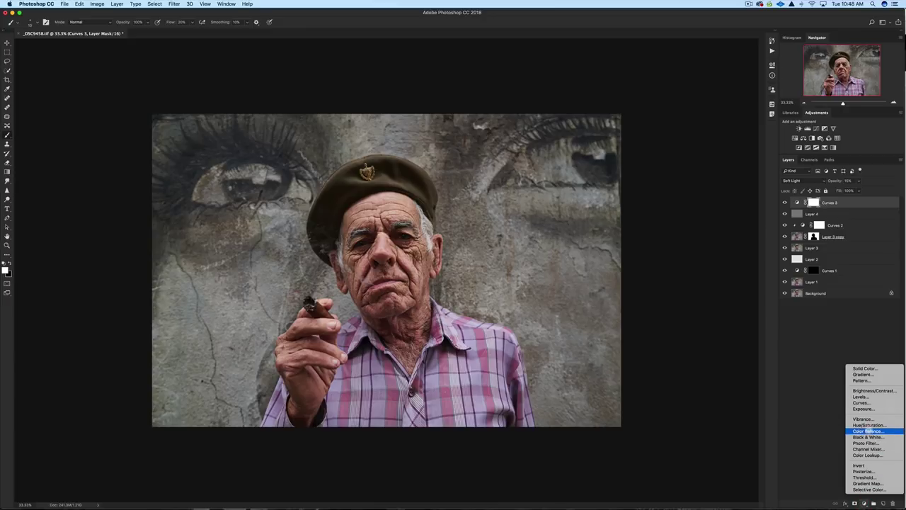
click(868, 425)
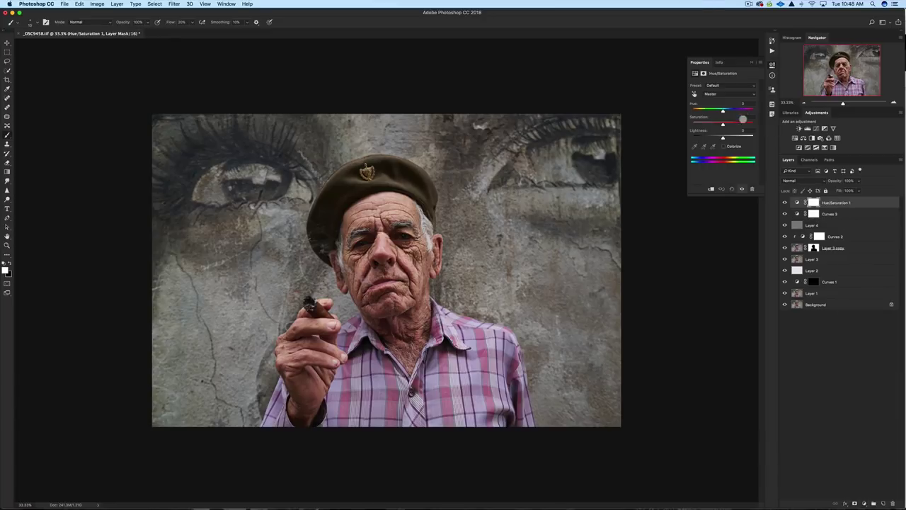
drag(723, 123, 723, 124)
click(751, 62)
click(786, 202)
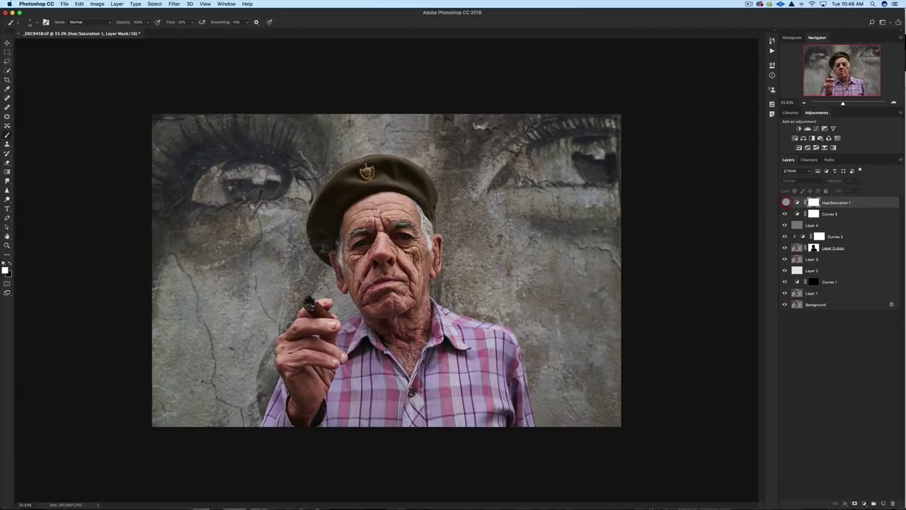
click(785, 202)
double_click(798, 202)
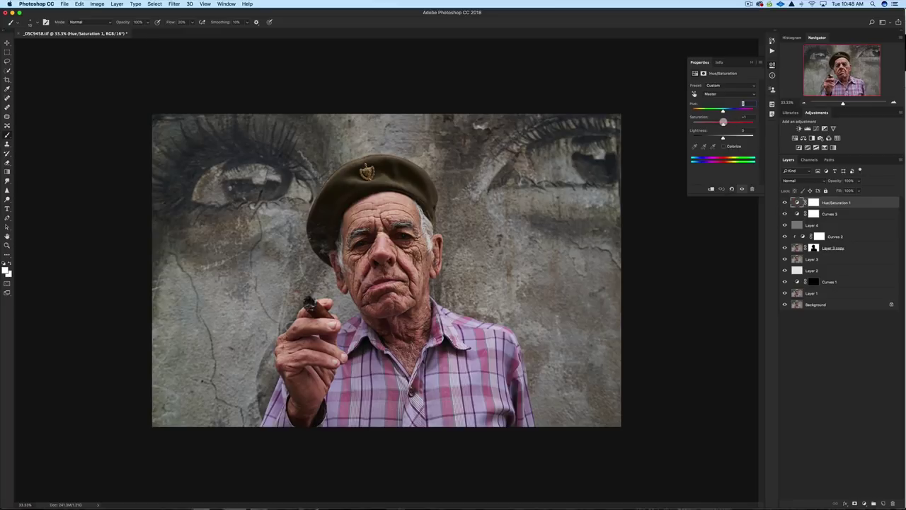
click(752, 63)
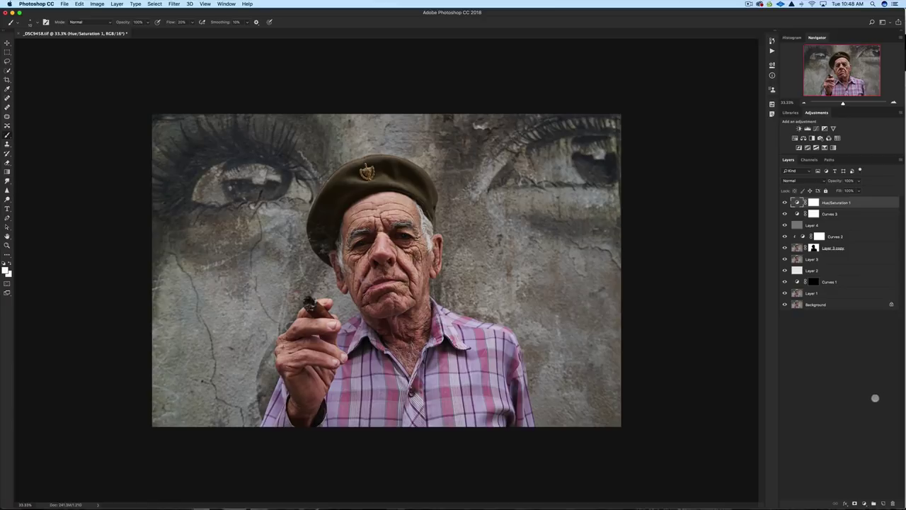
Step: Add a Selective Color adjustment layer above Hue/Saturation 1 and set Cyan to +2% for the Blacks
click(863, 502)
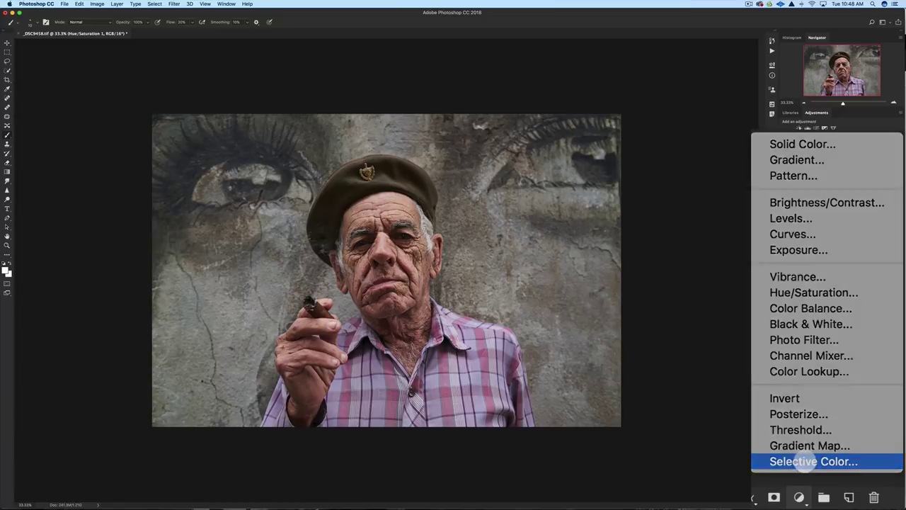
click(803, 462)
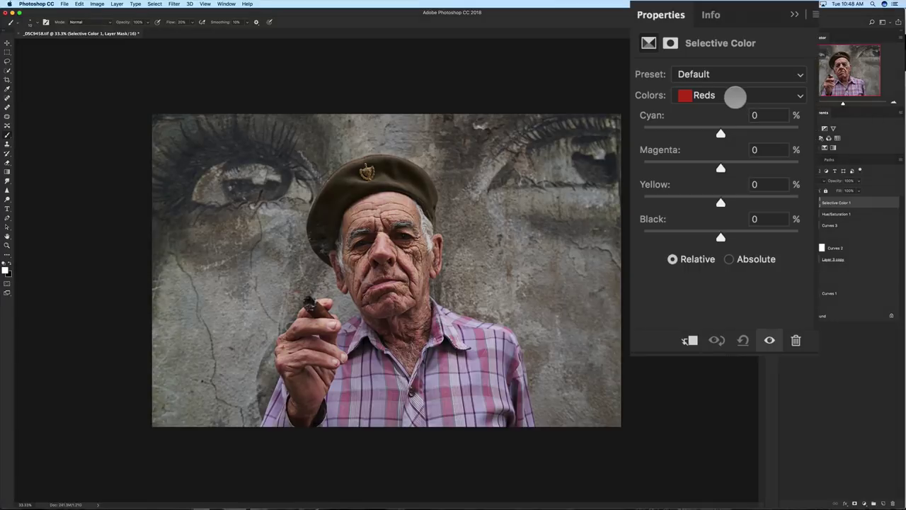
click(729, 94)
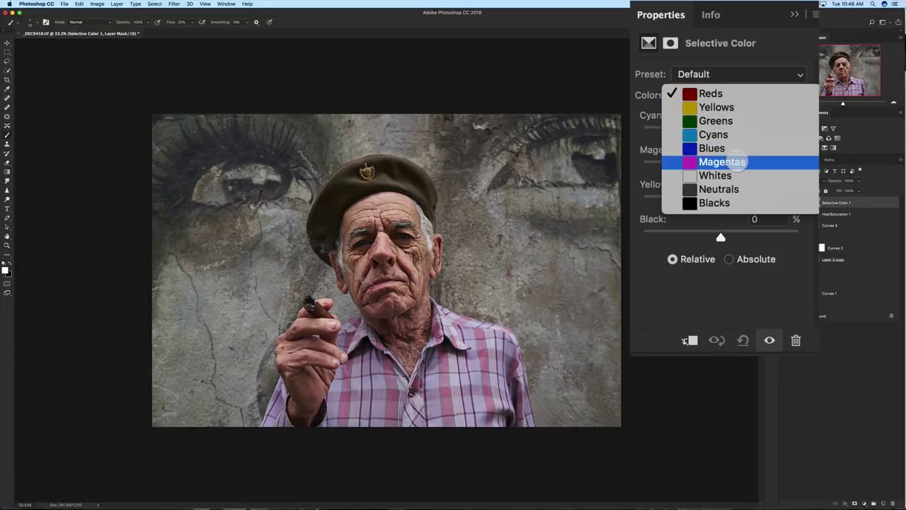
click(729, 189)
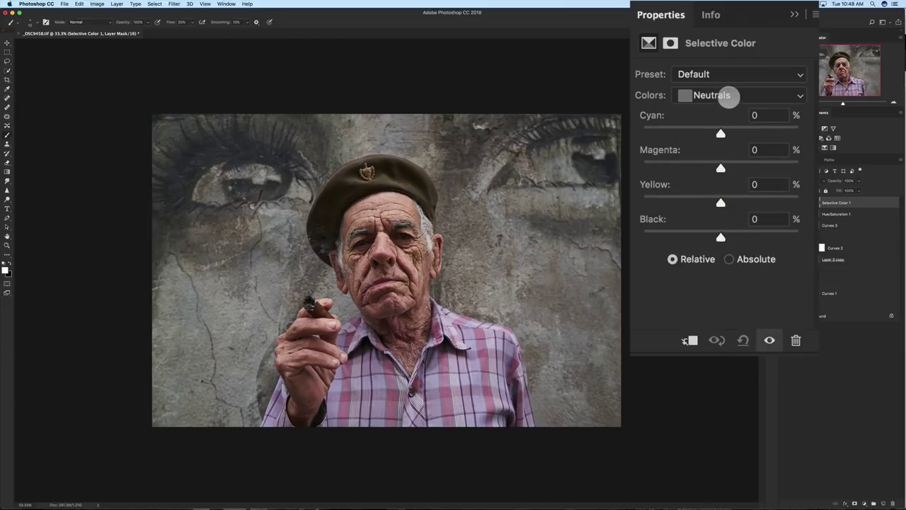
click(725, 94)
click(729, 106)
drag(720, 133, 748, 132)
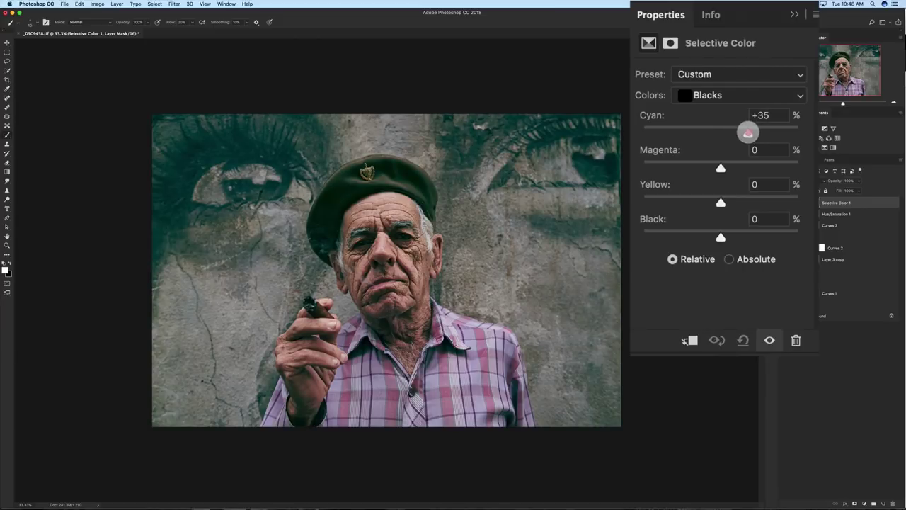
drag(748, 132, 722, 132)
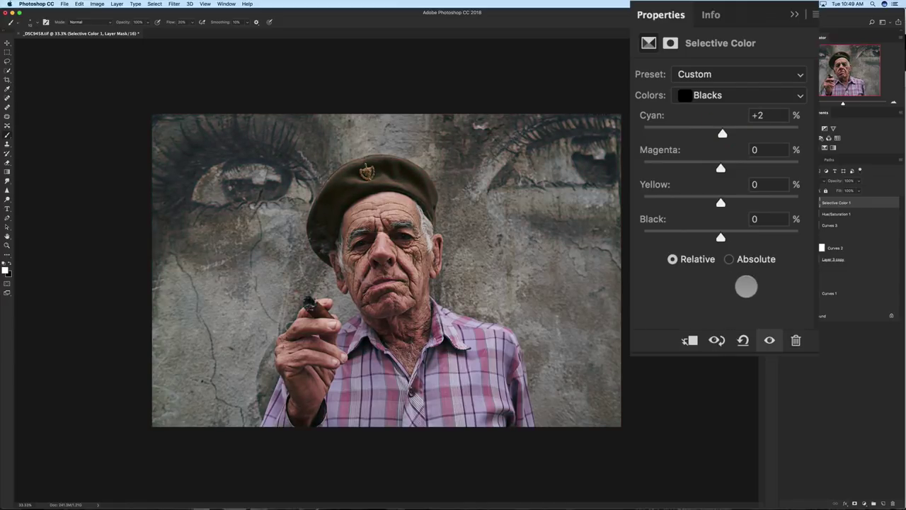
Step: Set Magenta to +2% and Yellow to -1% for the Blacks, and compare the image with and without the Selective Color layer
mouse_move(720, 164)
mouse_down()
mouse_move(743, 166)
mouse_move(708, 167)
mouse_move(722, 169)
mouse_up()
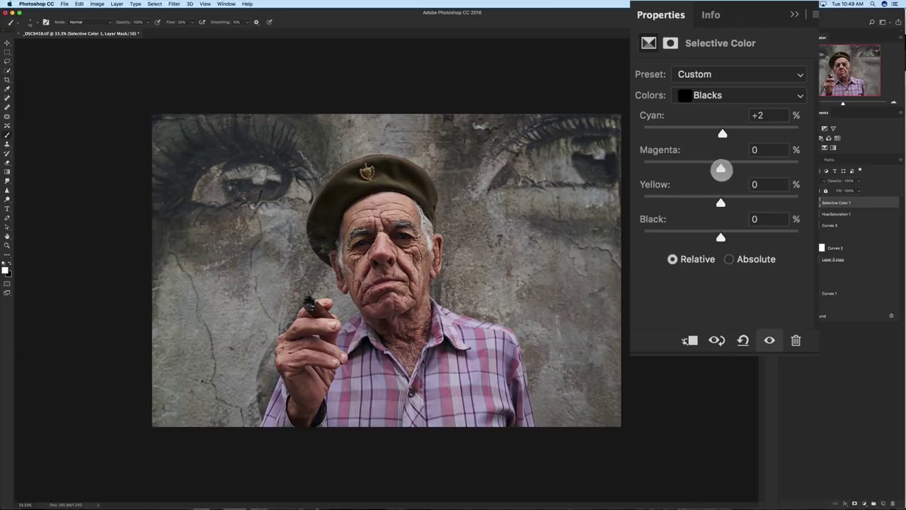
mouse_move(721, 203)
mouse_down()
mouse_move(760, 204)
mouse_move(694, 203)
mouse_move(717, 203)
mouse_up()
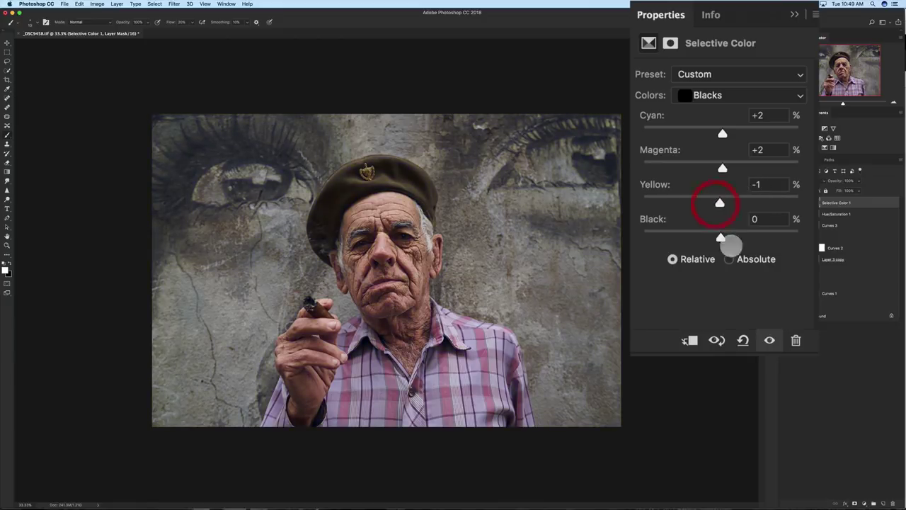
click(795, 14)
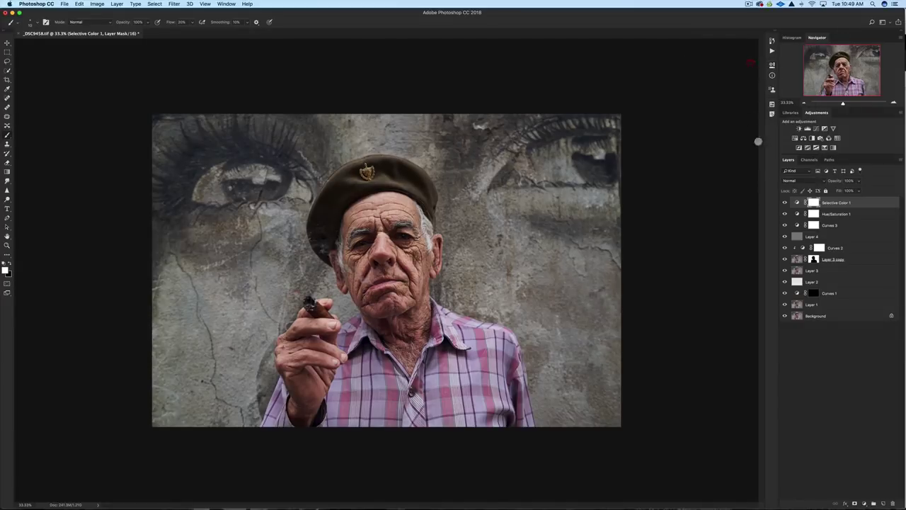
click(785, 202)
click(785, 202)
Step: Add a Levels adjustment layer above Selective Color 1 and set the Blue channel's output levels to 3 and 252
click(863, 503)
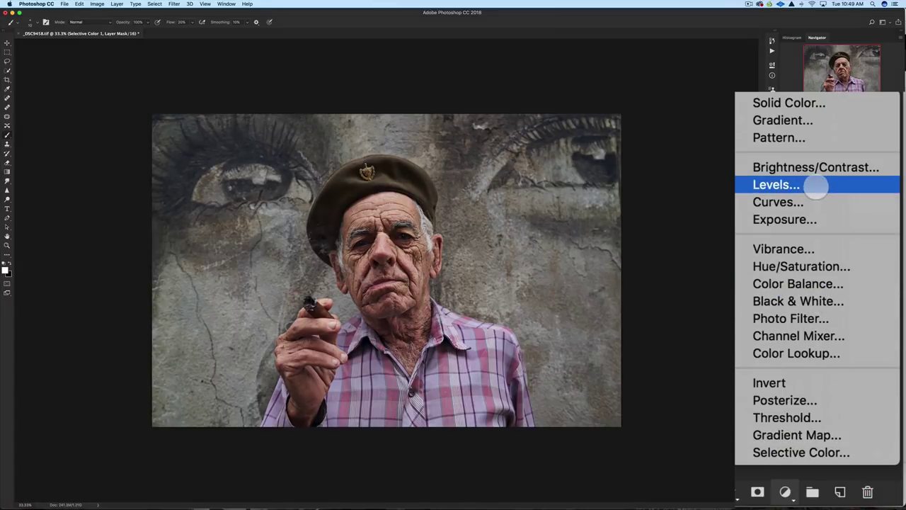
click(816, 185)
click(697, 100)
click(702, 138)
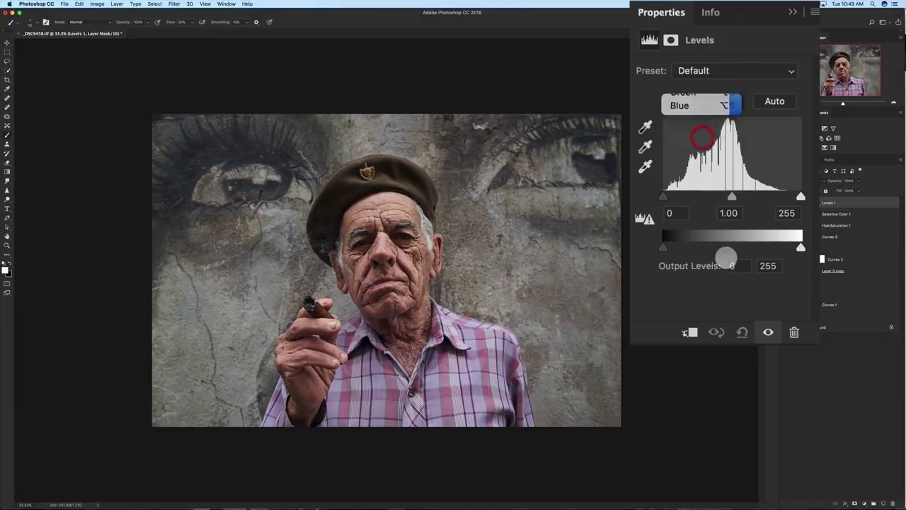
drag(660, 247, 635, 248)
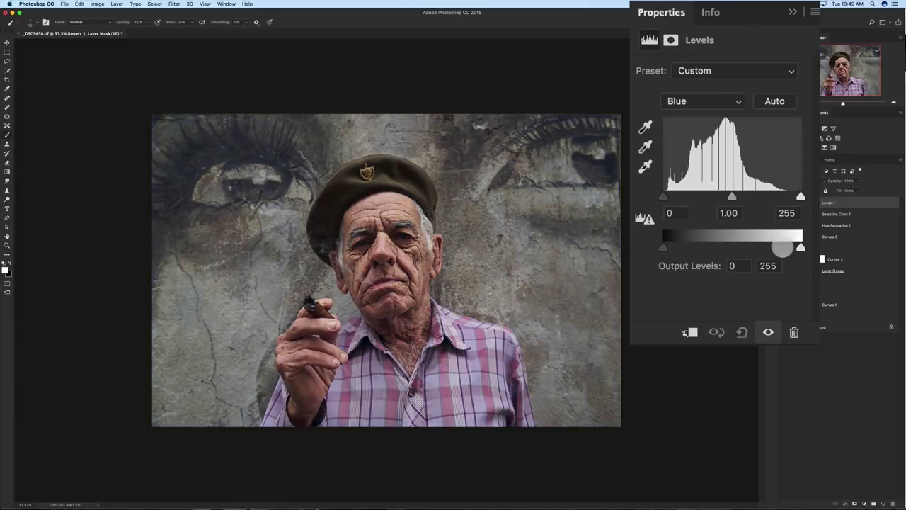
mouse_move(801, 247)
mouse_down()
mouse_move(786, 247)
mouse_move(812, 248)
mouse_move(798, 247)
mouse_up()
drag(662, 246, 664, 247)
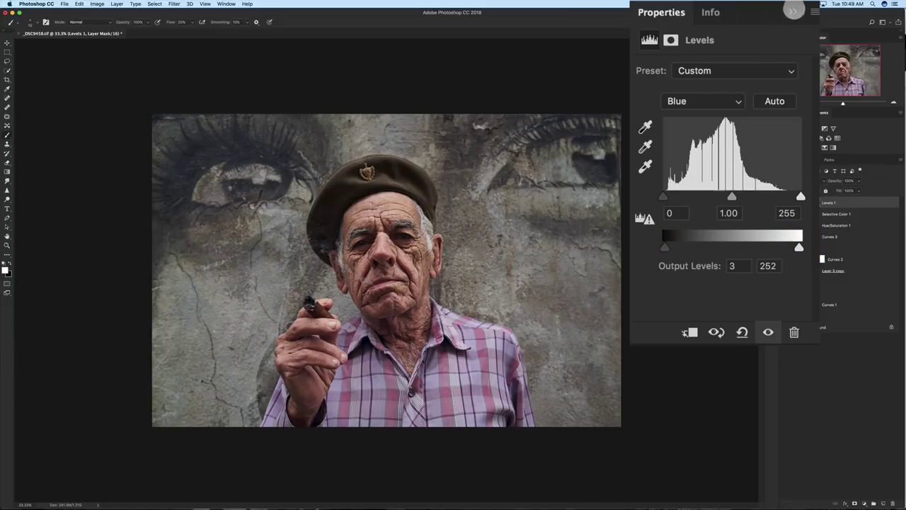
click(793, 11)
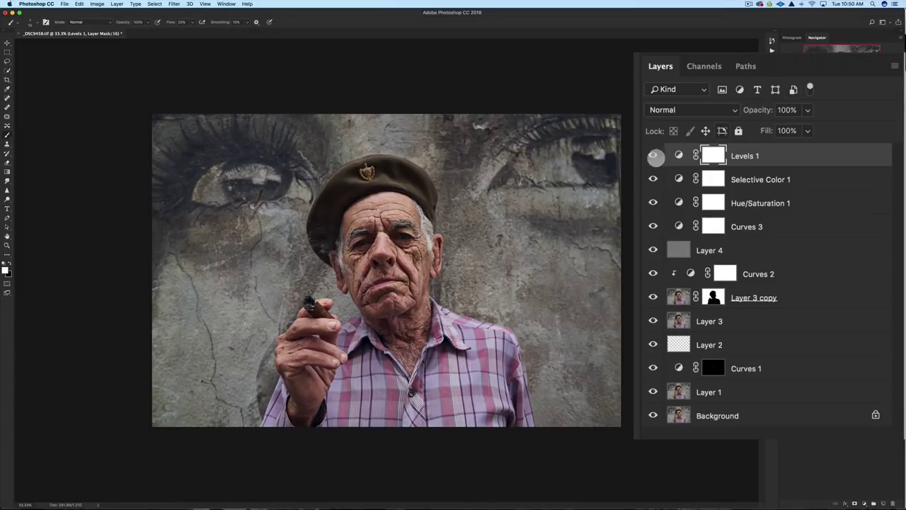
Step: Compare the image with and without the Levels layer, and lower that layer's opacity to 81%
click(653, 155)
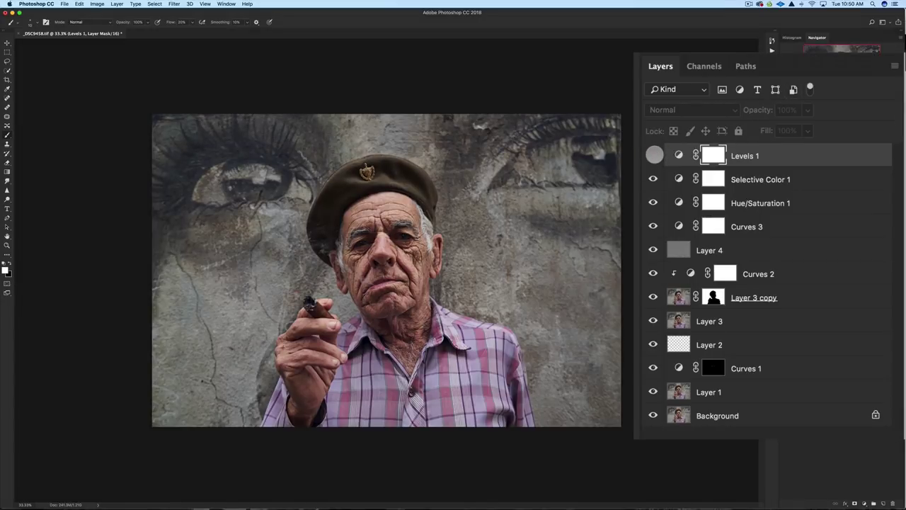
click(652, 155)
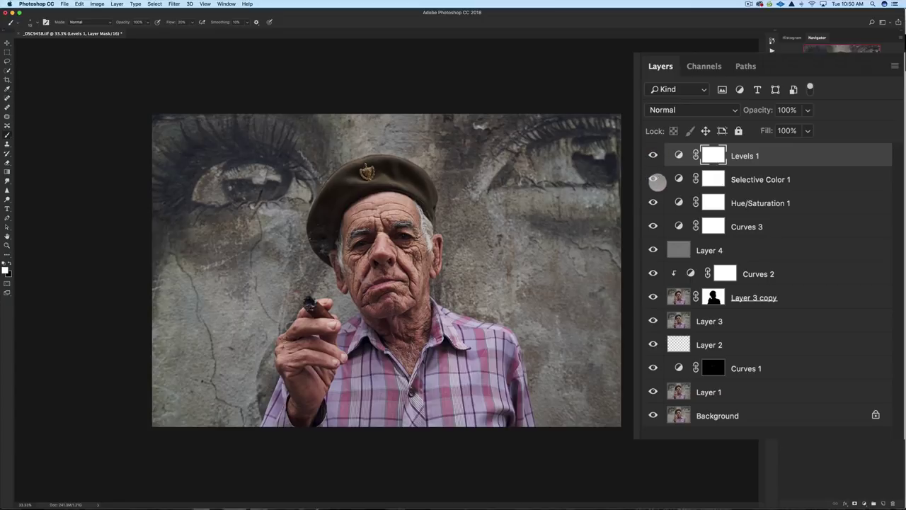
drag(756, 110, 745, 111)
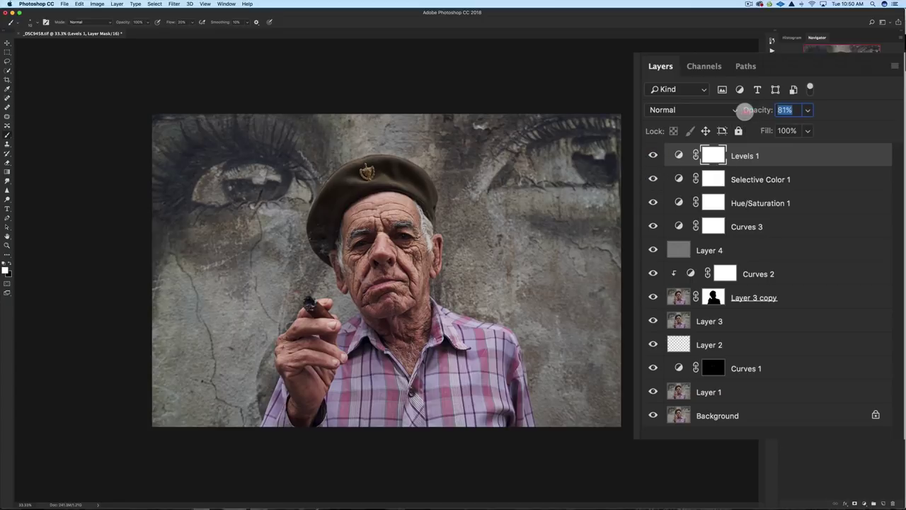
Step: Lower the opacity of the Selective Color 1 layer to 81%
click(765, 179)
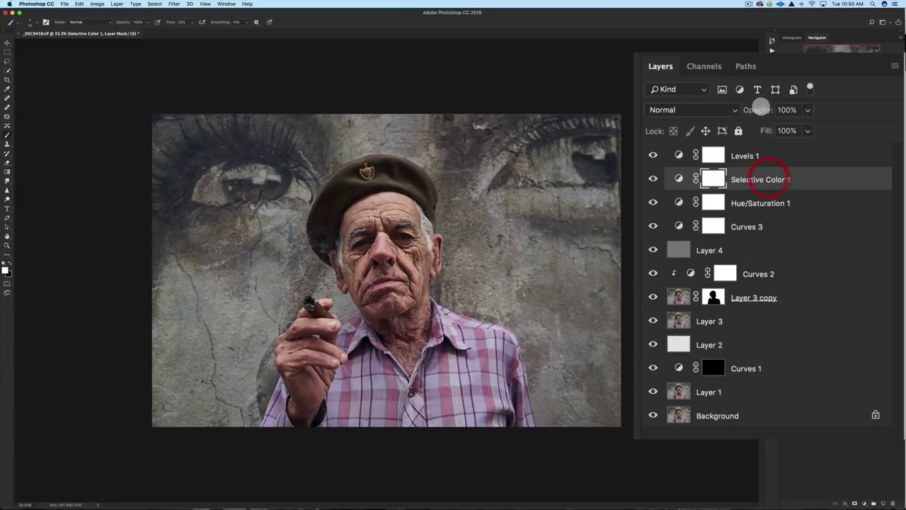
drag(758, 109, 744, 111)
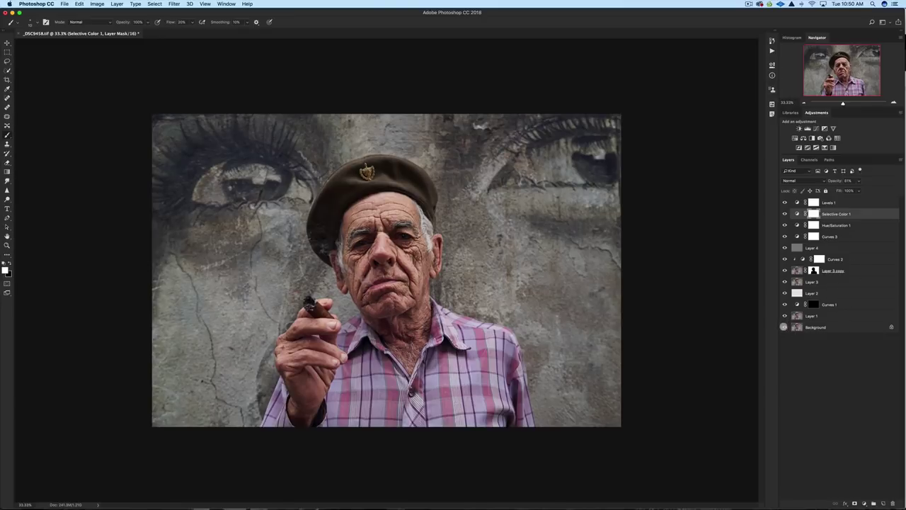
Step: Compare the original Background with the full layer stack, at the overall view and closer on the man
alt+click(783, 326)
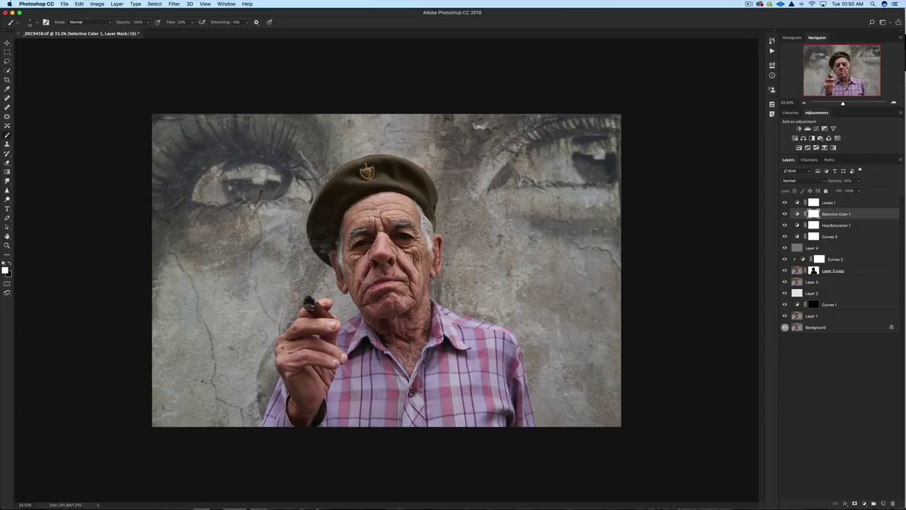
alt+click(784, 326)
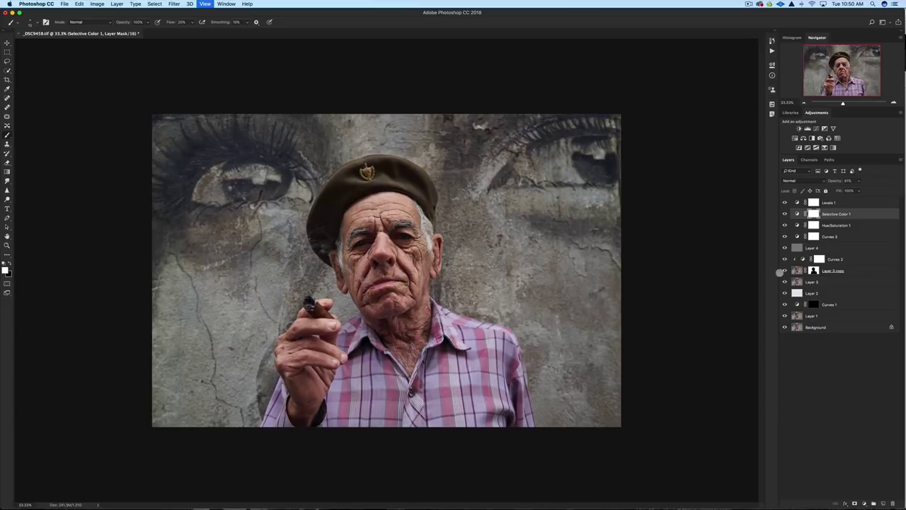
key(super+plus)
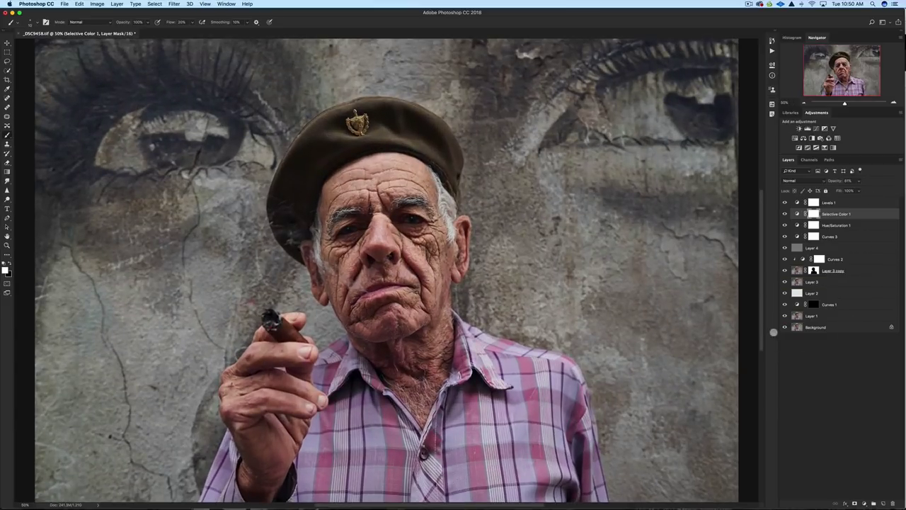
alt+click(783, 327)
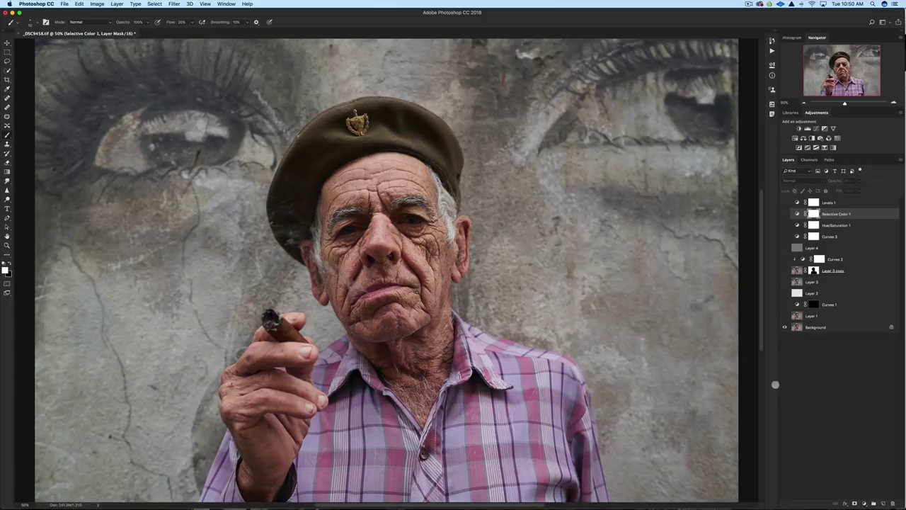
alt+click(784, 326)
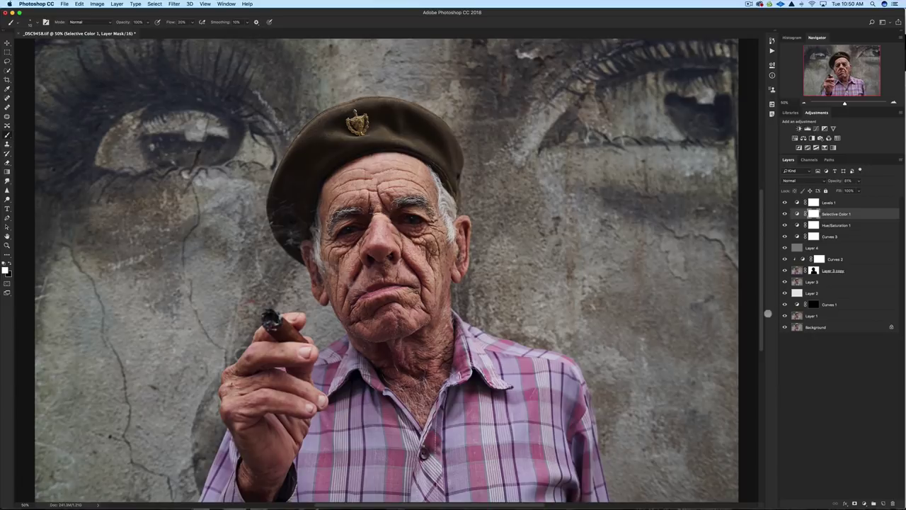
key(super+minus)
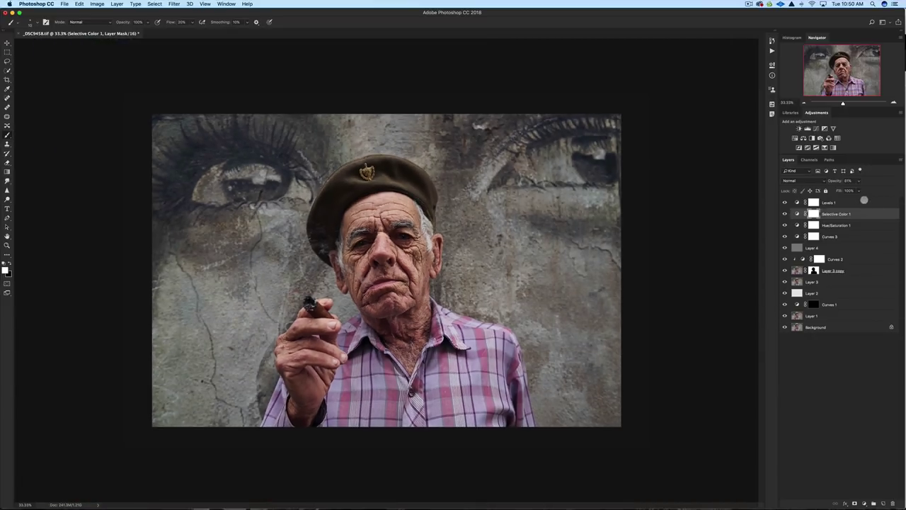
Step: Add a new empty layer above Levels 1 and prepare a Soft Round brush with 50% flow
click(864, 203)
click(883, 503)
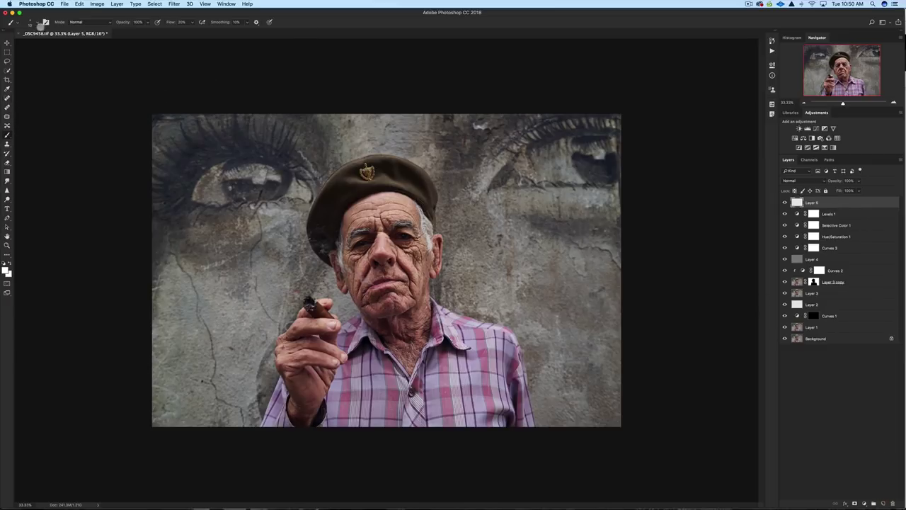
click(36, 23)
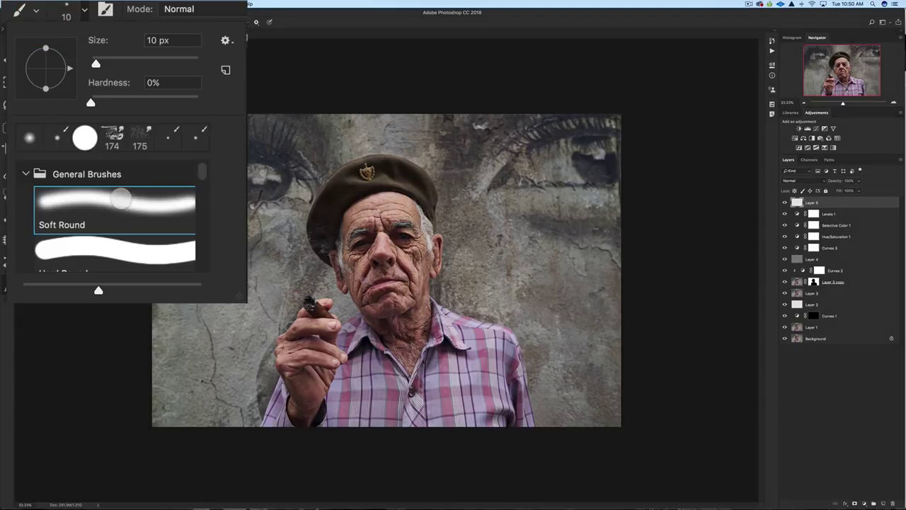
double_click(53, 99)
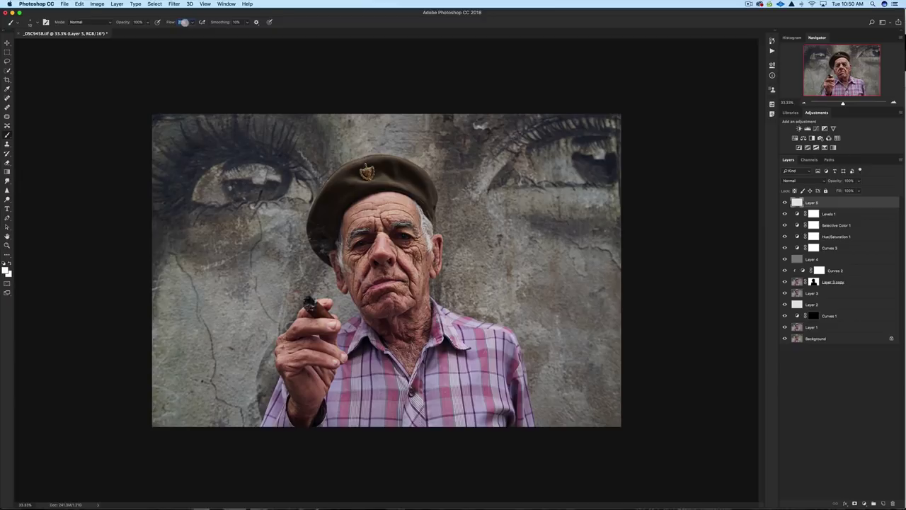
text(30)
key(Return)
Step: Handwrite "Cuba" in white on the wall below the painted eye beside the man's beret
key(super+plus)
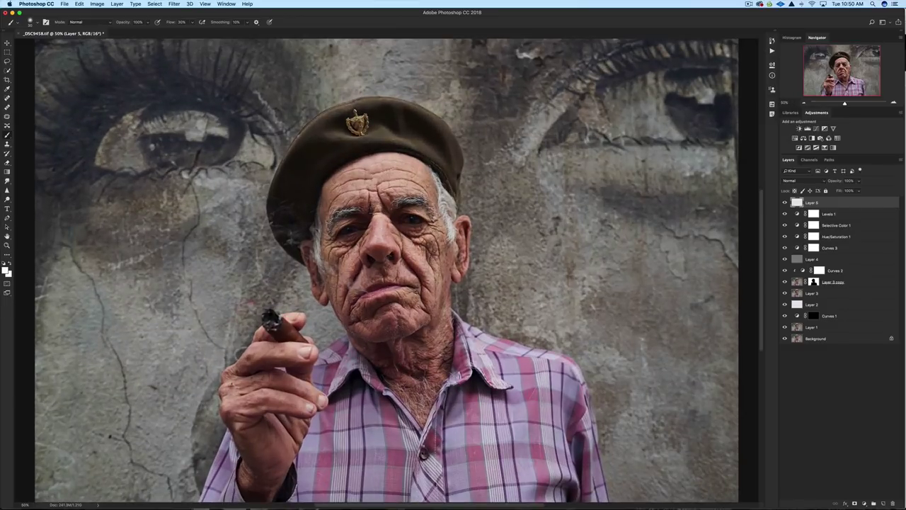
scroll(396, 272, left, 5)
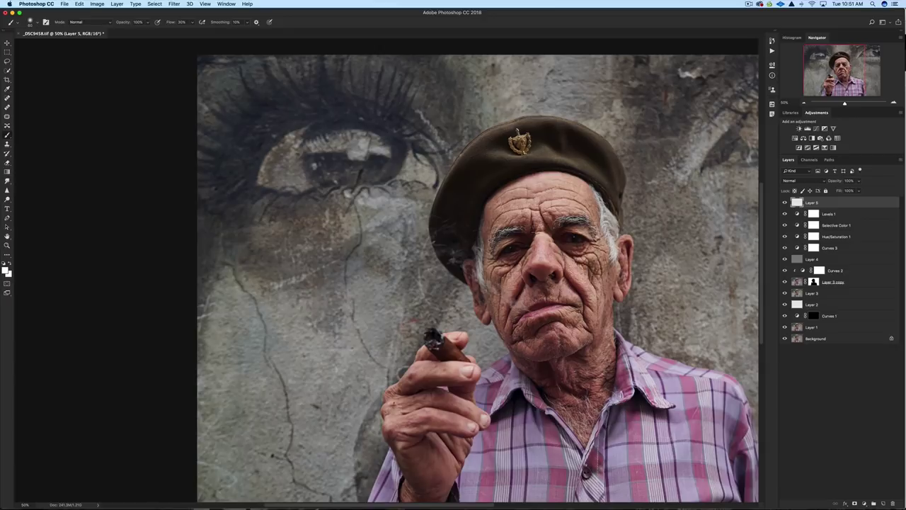
mouse_move(282, 227)
mouse_down()
mouse_move(303, 256)
mouse_move(335, 251)
mouse_move(345, 225)
mouse_move(356, 262)
mouse_move(365, 238)
mouse_move(389, 234)
mouse_move(407, 254)
mouse_move(457, 259)
mouse_up()
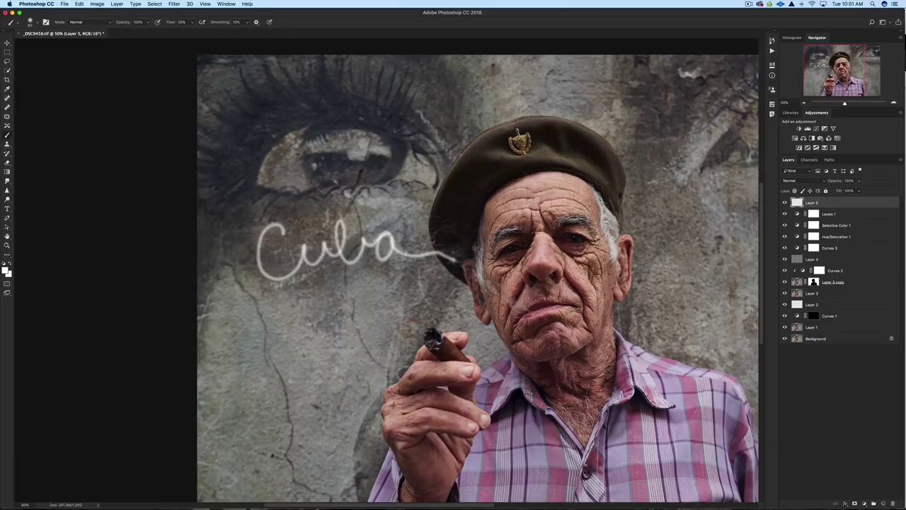
Step: Soften the "Cuba" lettering on Layer 5 with a Gaussian Blur radius of about 25 pixels
click(174, 4)
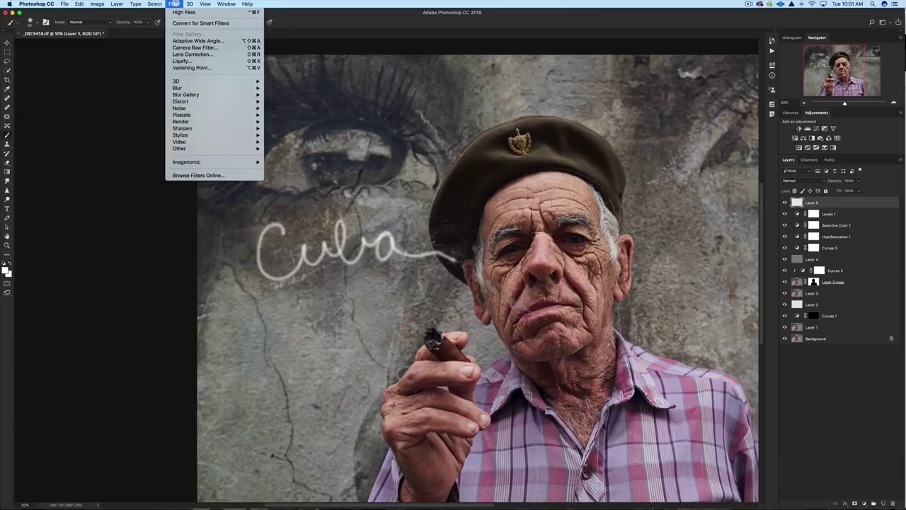
mouse_move(215, 107)
mouse_move(215, 87)
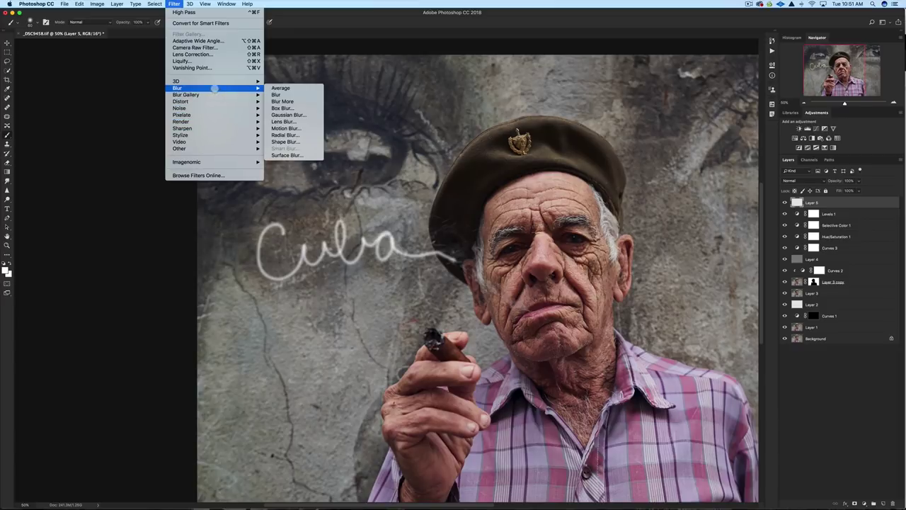
click(288, 115)
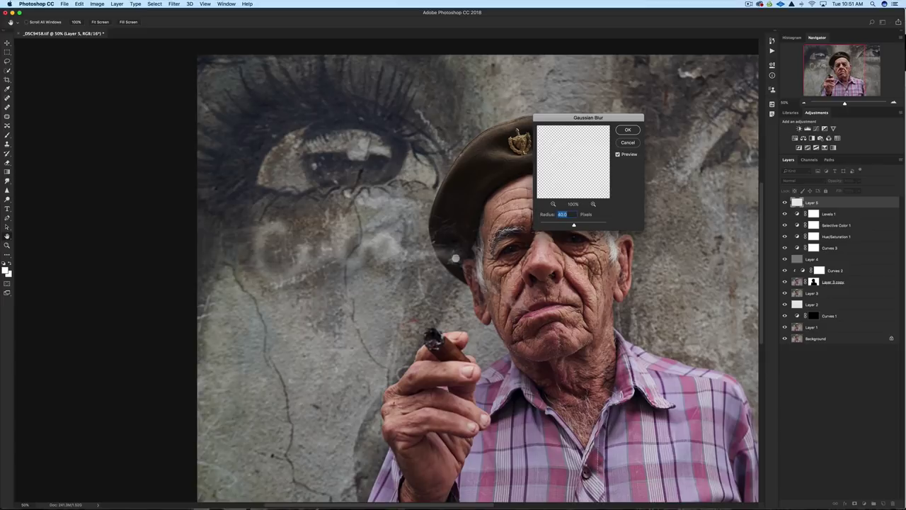
text(3)
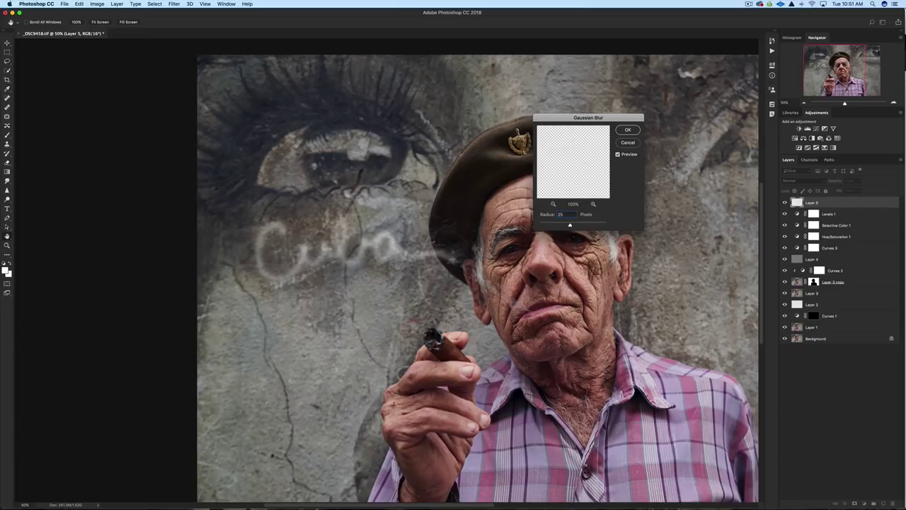
text(1)
key(Return)
key(b)
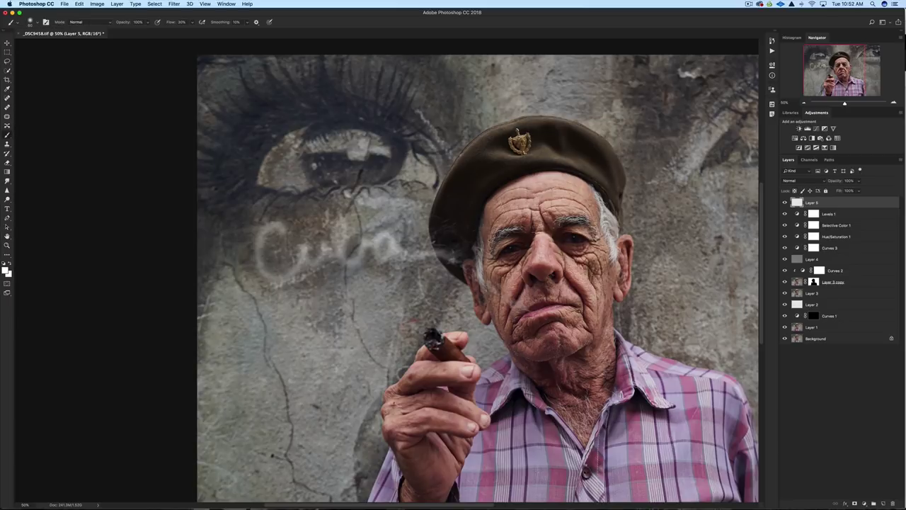
Step: Fade the "Cuba" lettering into the wall by lowering Layer 5's opacity to 43%
scroll(390, 277, up, 5)
scroll(378, 272, left, 1)
key(super+minus)
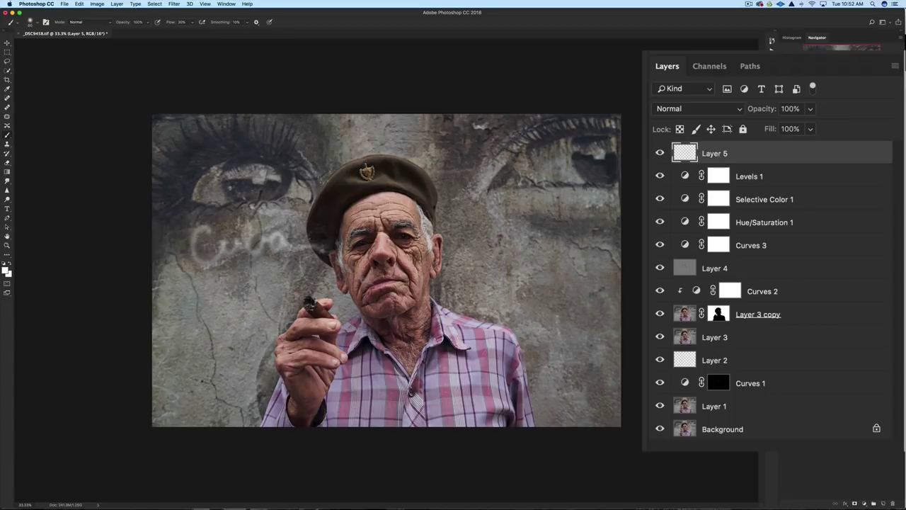
click(791, 108)
text(71)
key(Return)
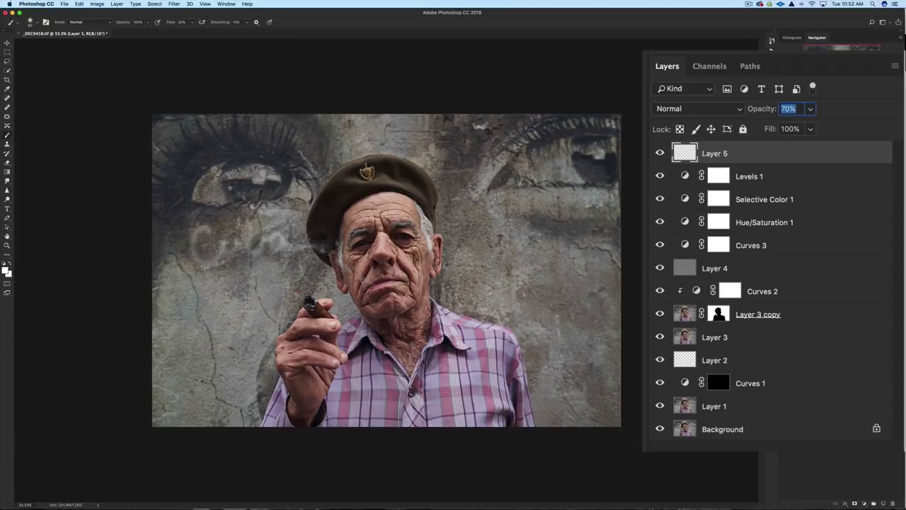
text(63)
key(Return)
click(789, 109)
text(70)
key(Return)
key(Return)
text(60)
key(Return)
key(Down)
key(Down)
key(Down)
key(Down)
key(Down)
key(Down)
key(Return)
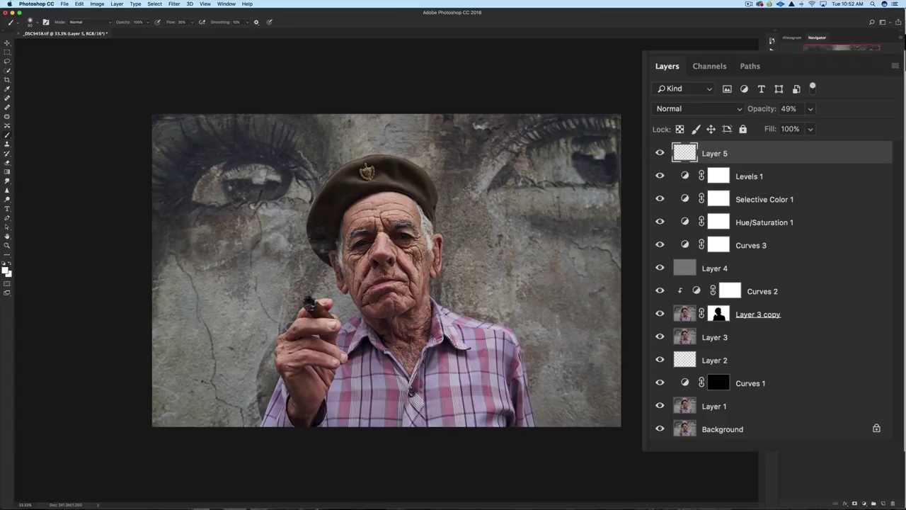
text(38)
key(Return)
key(Down)
key(Down)
text(43)
key(Return)
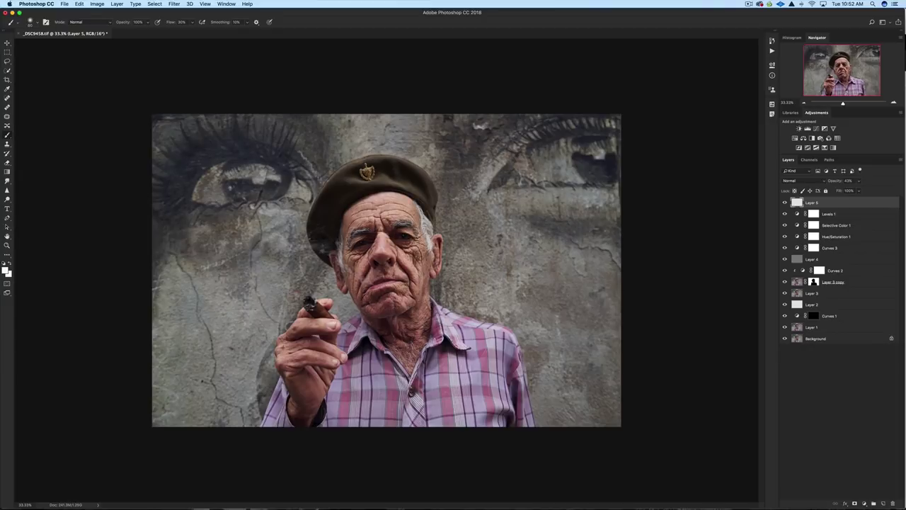
Step: Compare the finished image with the original by hiding and restoring every layer above the Background
key(c)
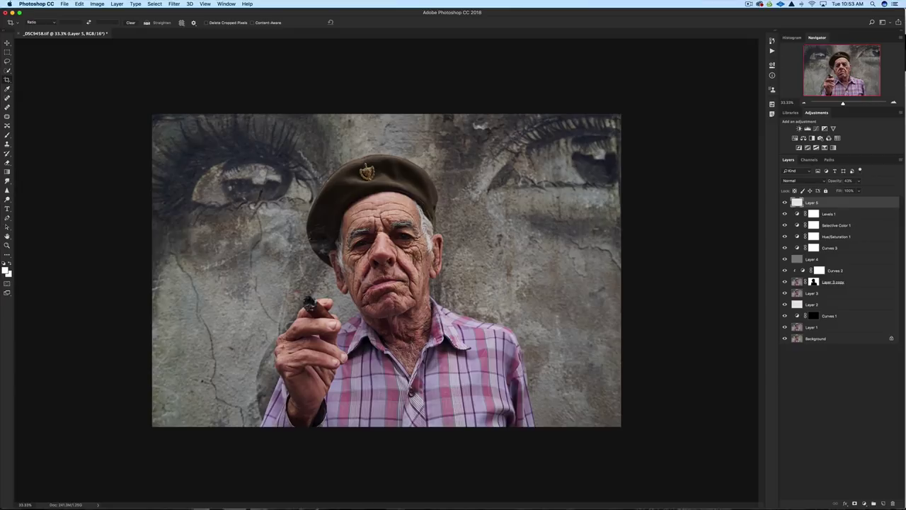
key(super+plus)
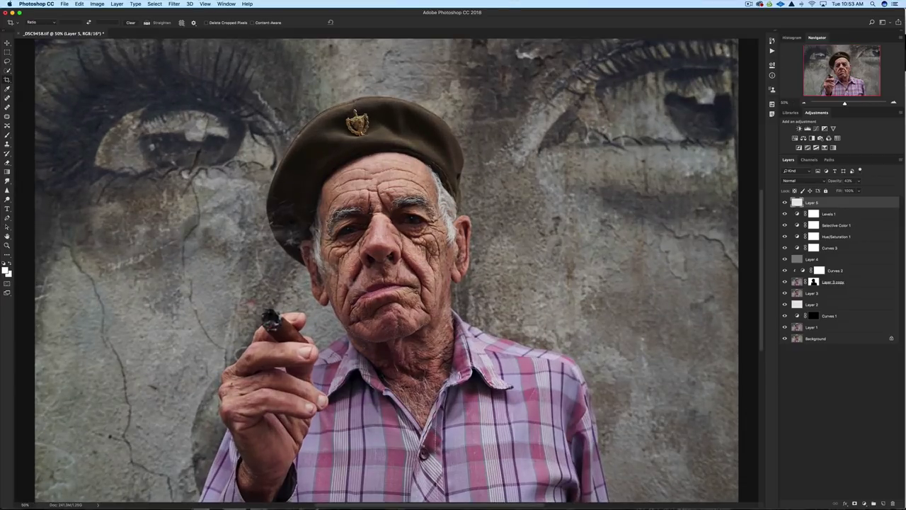
alt+click(785, 338)
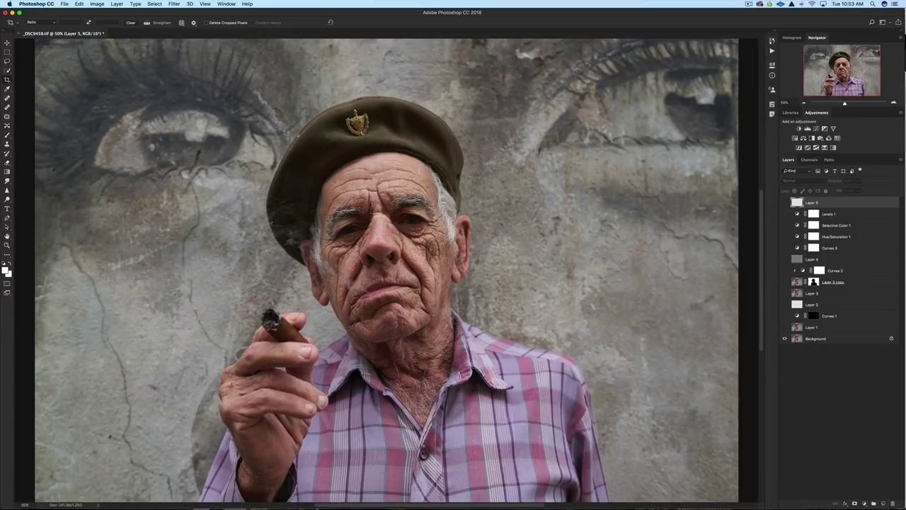
alt+click(784, 339)
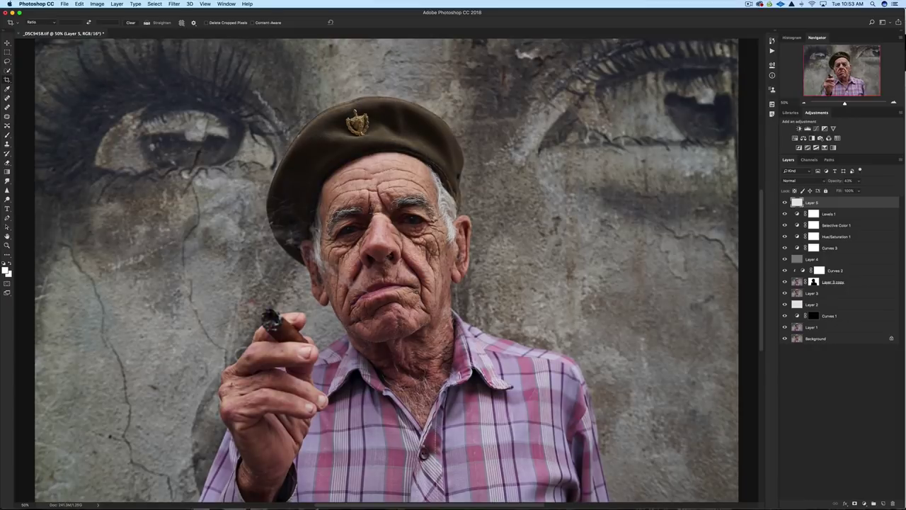
alt+click(784, 338)
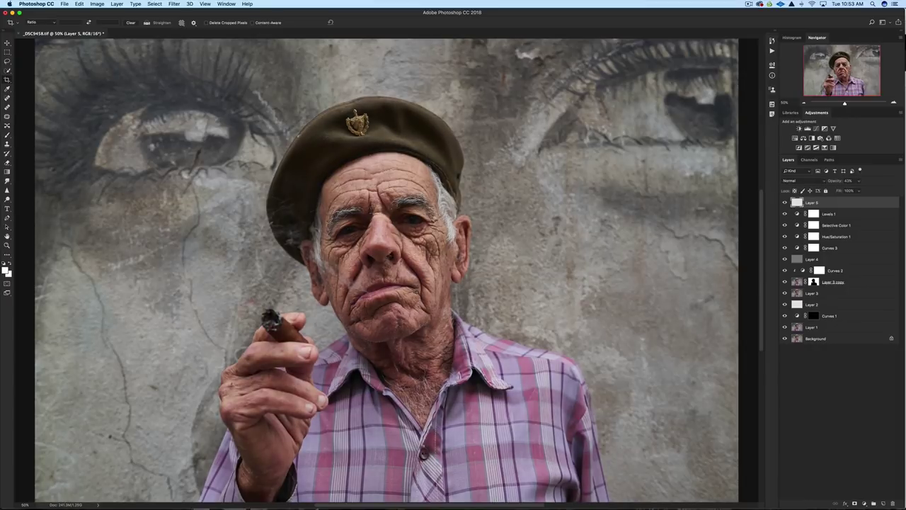
alt+click(784, 338)
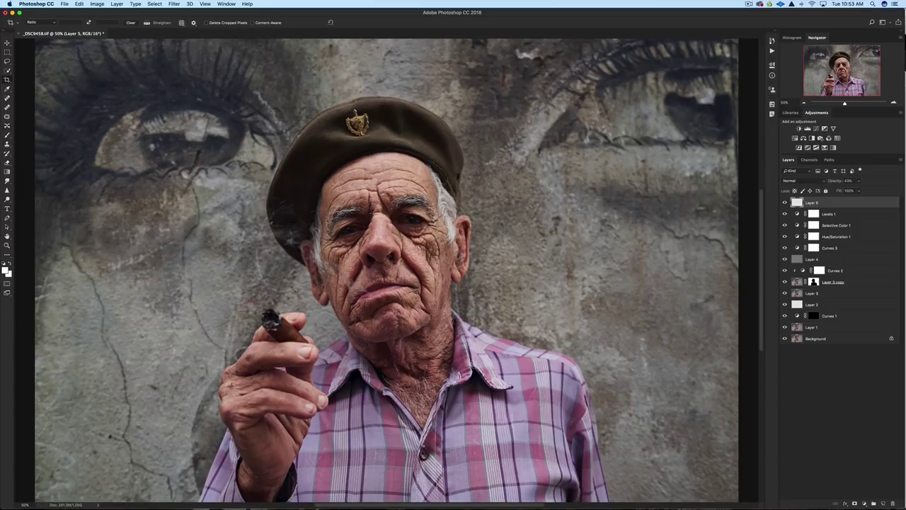
Step: Set the opacity of the "Cuba" lettering layer to 48% and view the whole portrait
click(848, 181)
text(48)
key(Return)
key(super+minus)
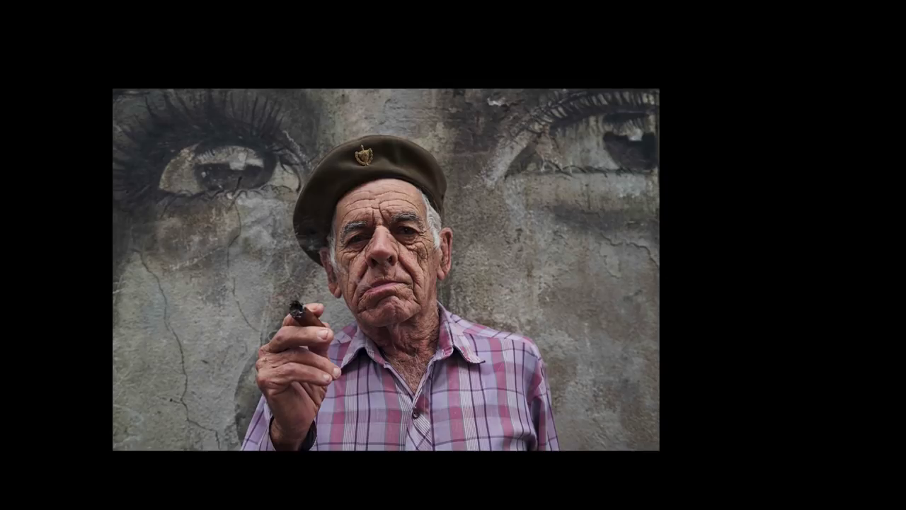